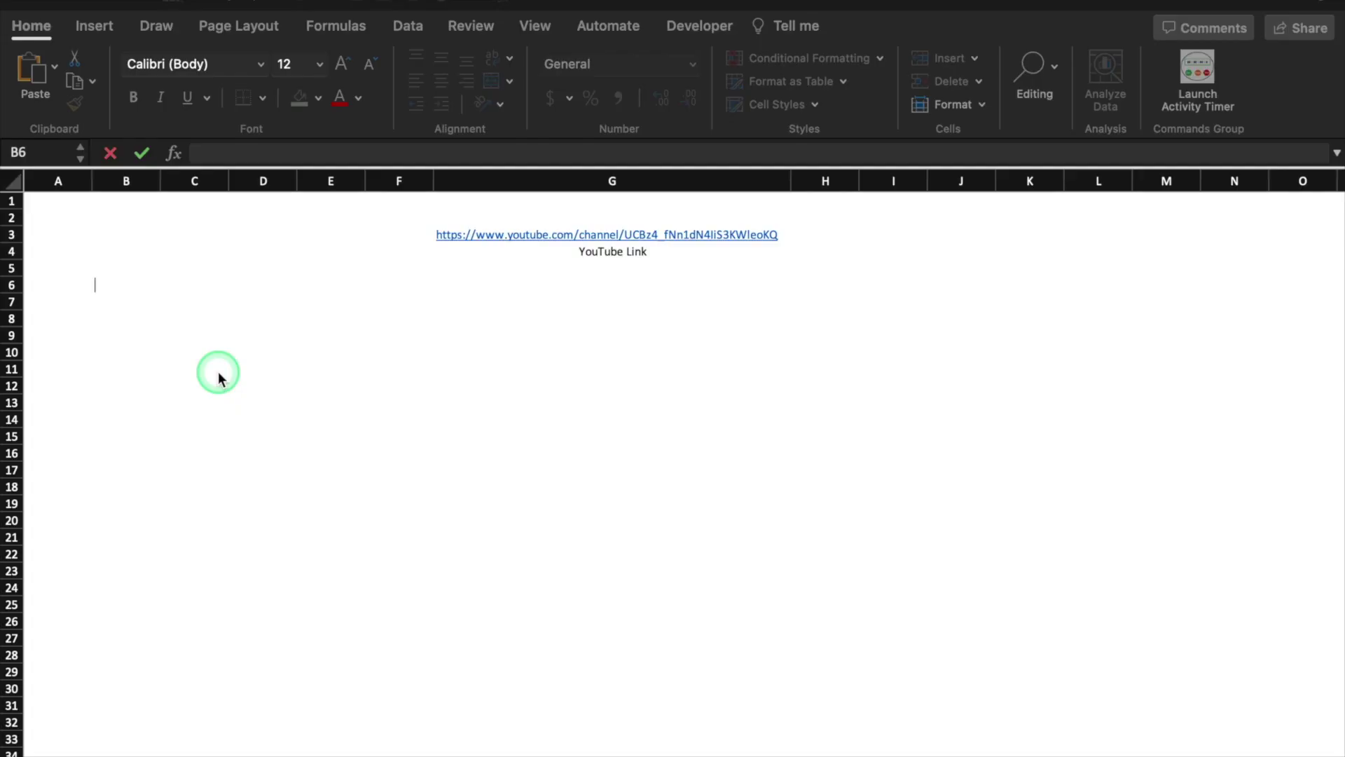
Leave cell B6 and open the Office Add-ins list from the Insert tab
{"action": "key", "text": "Escape"}
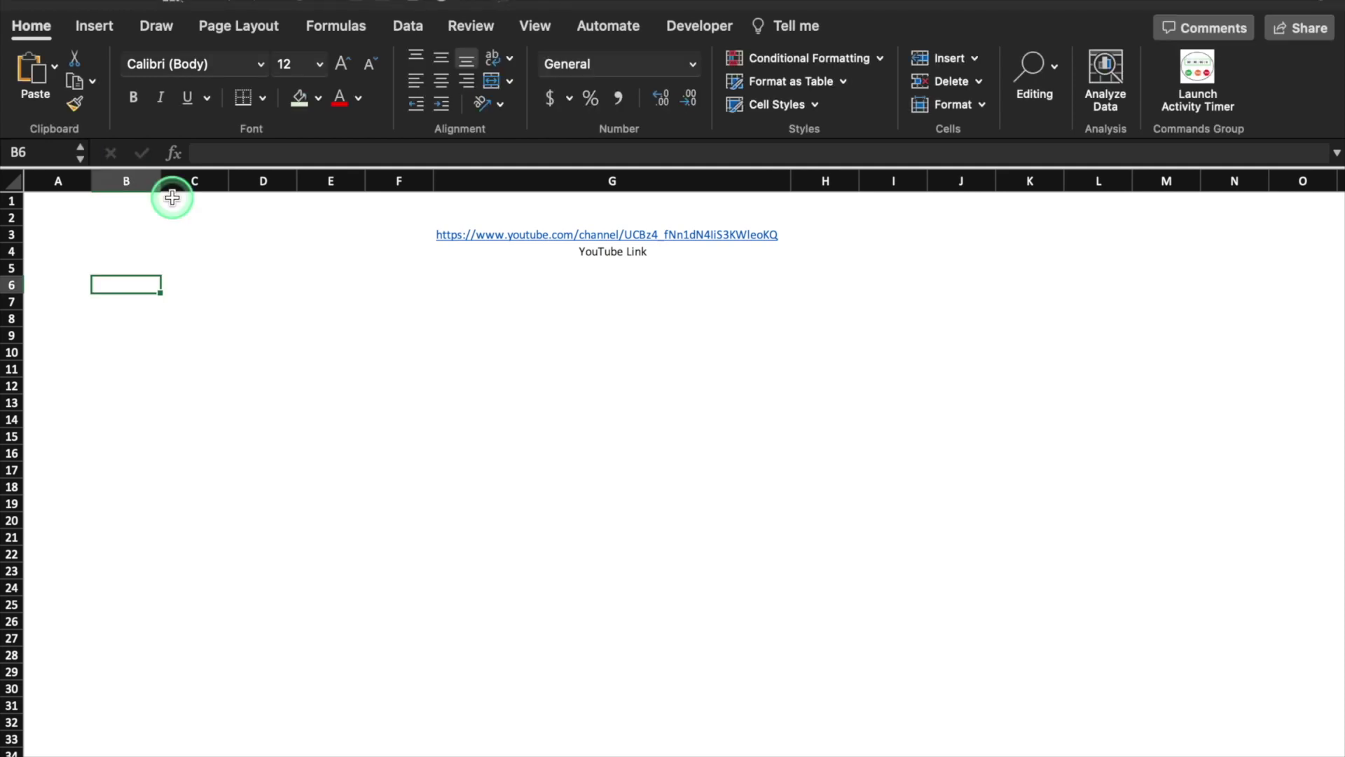
{"action": "left_click", "coordinate": [91, 31]}
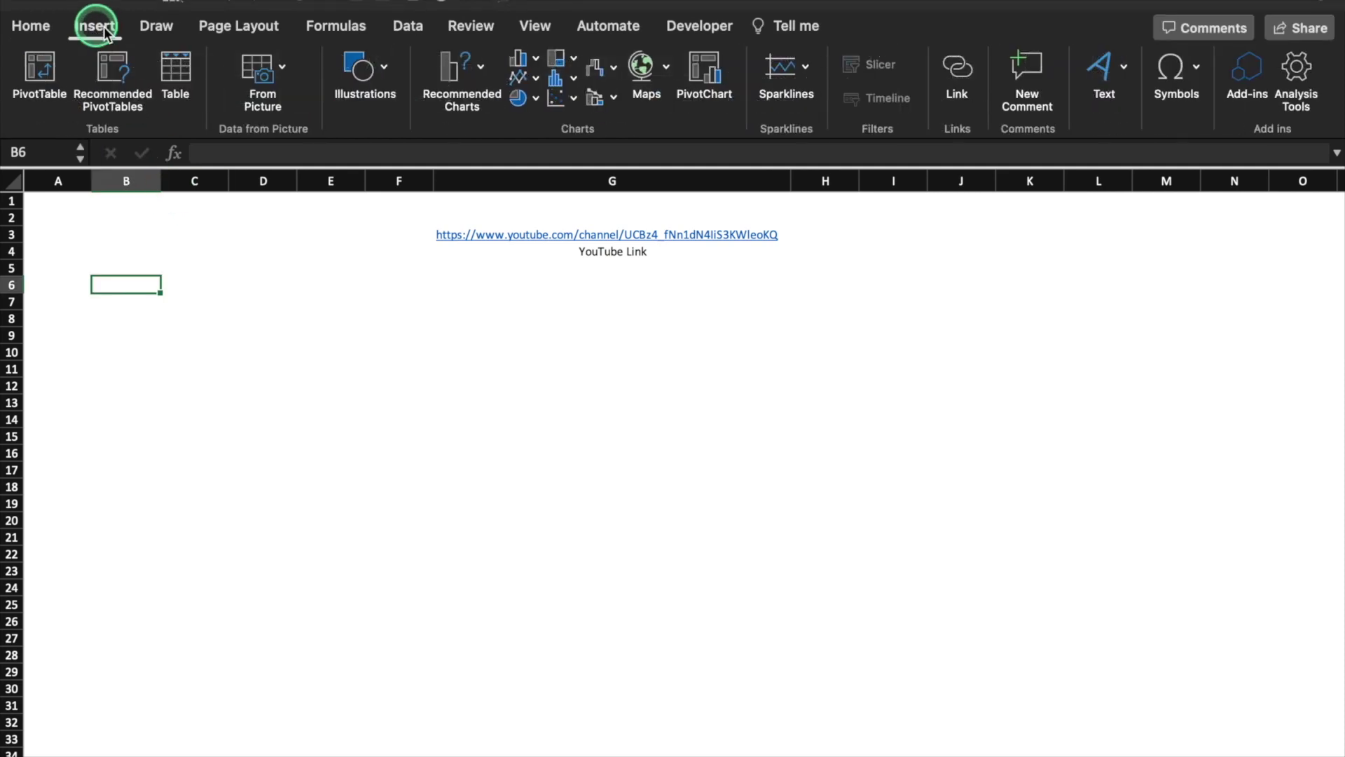
{"action": "left_click", "coordinate": [1256, 69]}
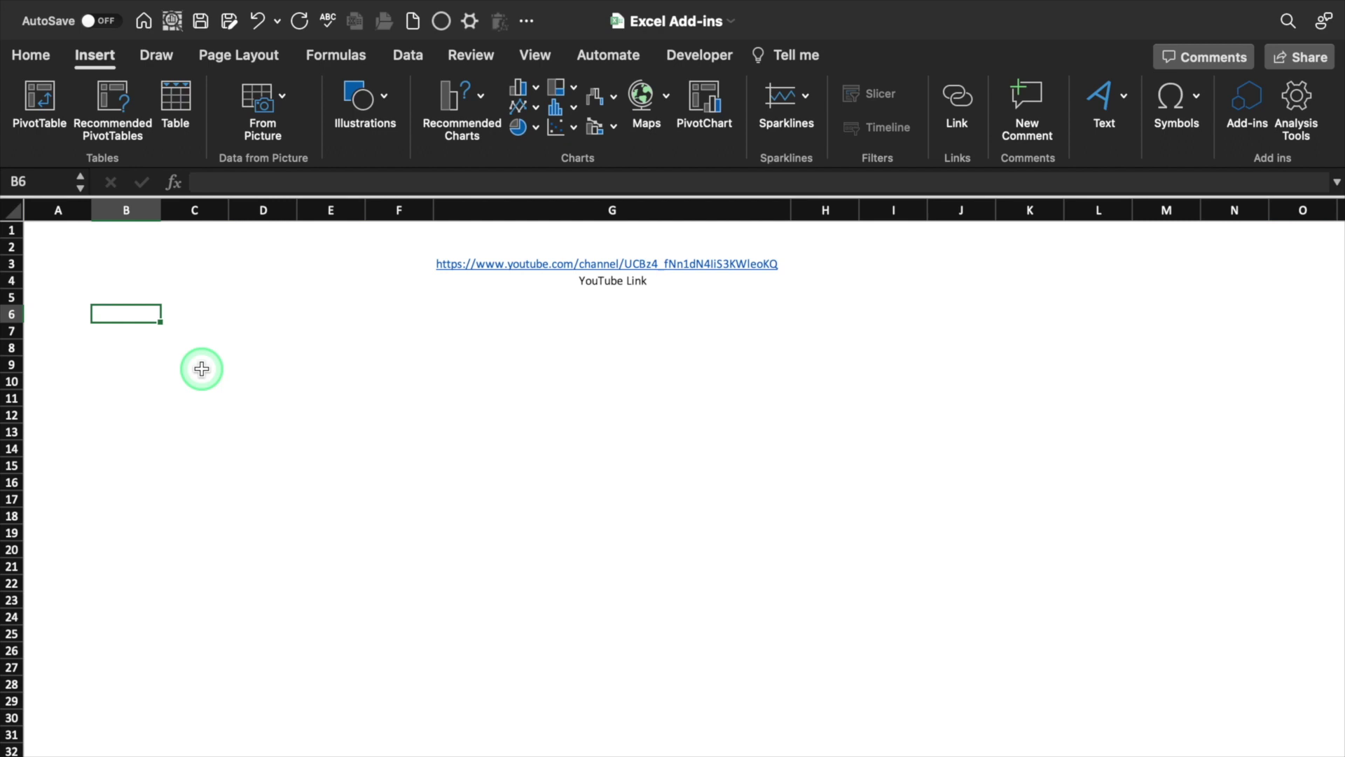
{"action": "left_click", "coordinate": [526, 21]}
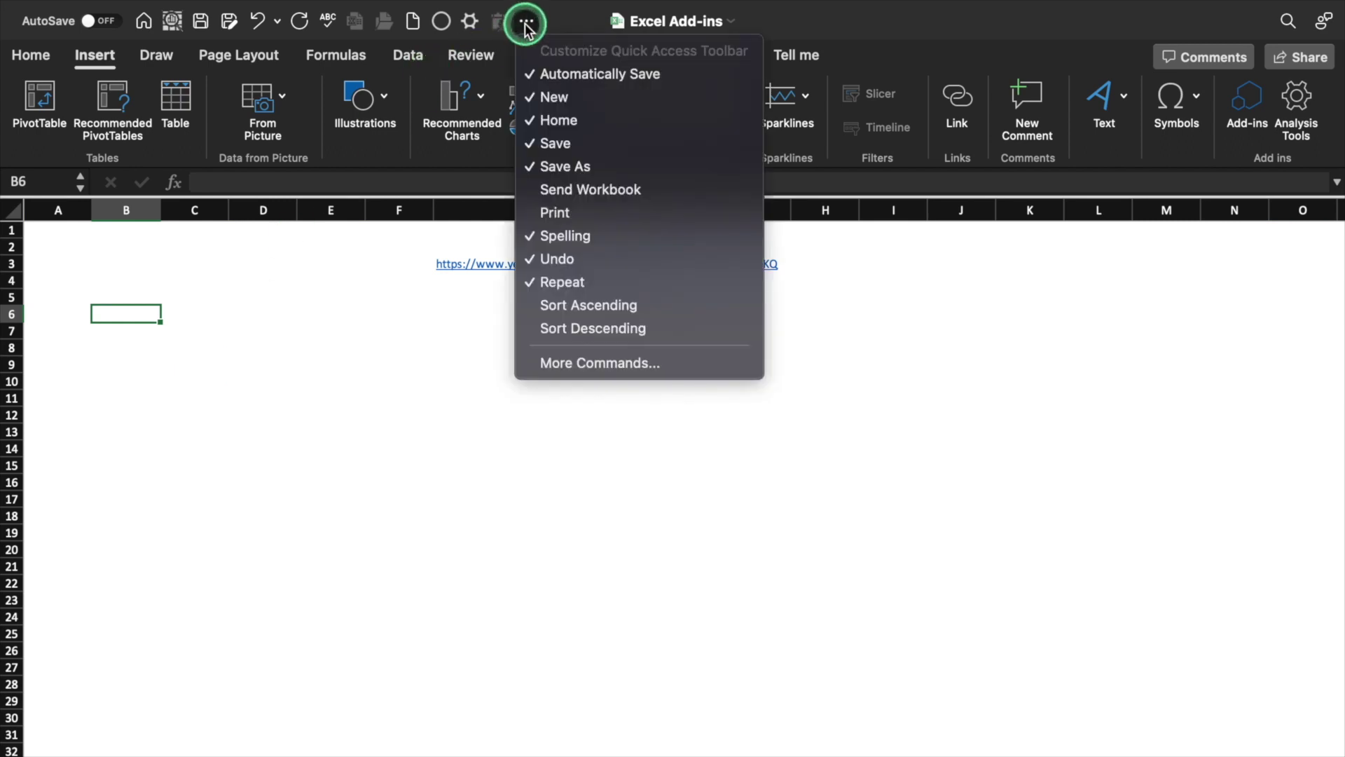
{"action": "left_click", "coordinate": [588, 363]}
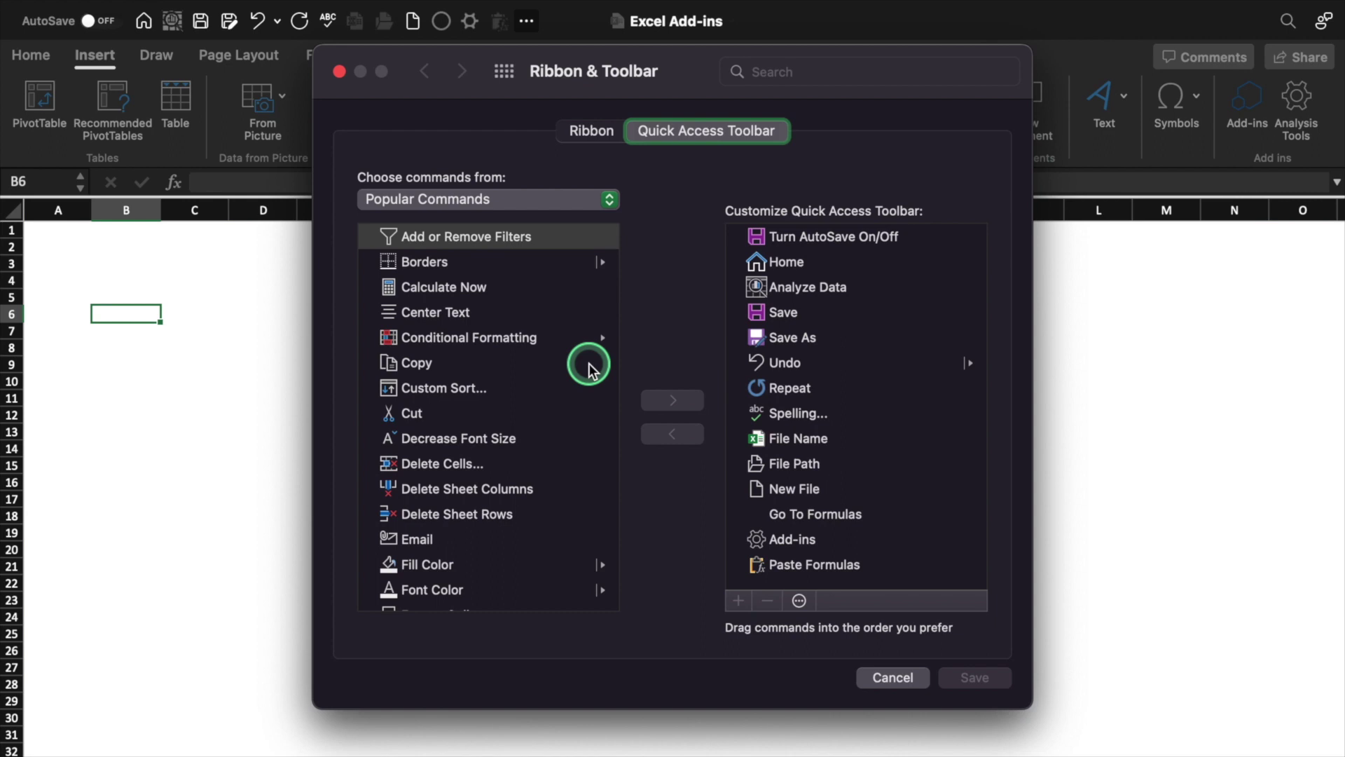
{"action": "left_click", "coordinate": [606, 205]}
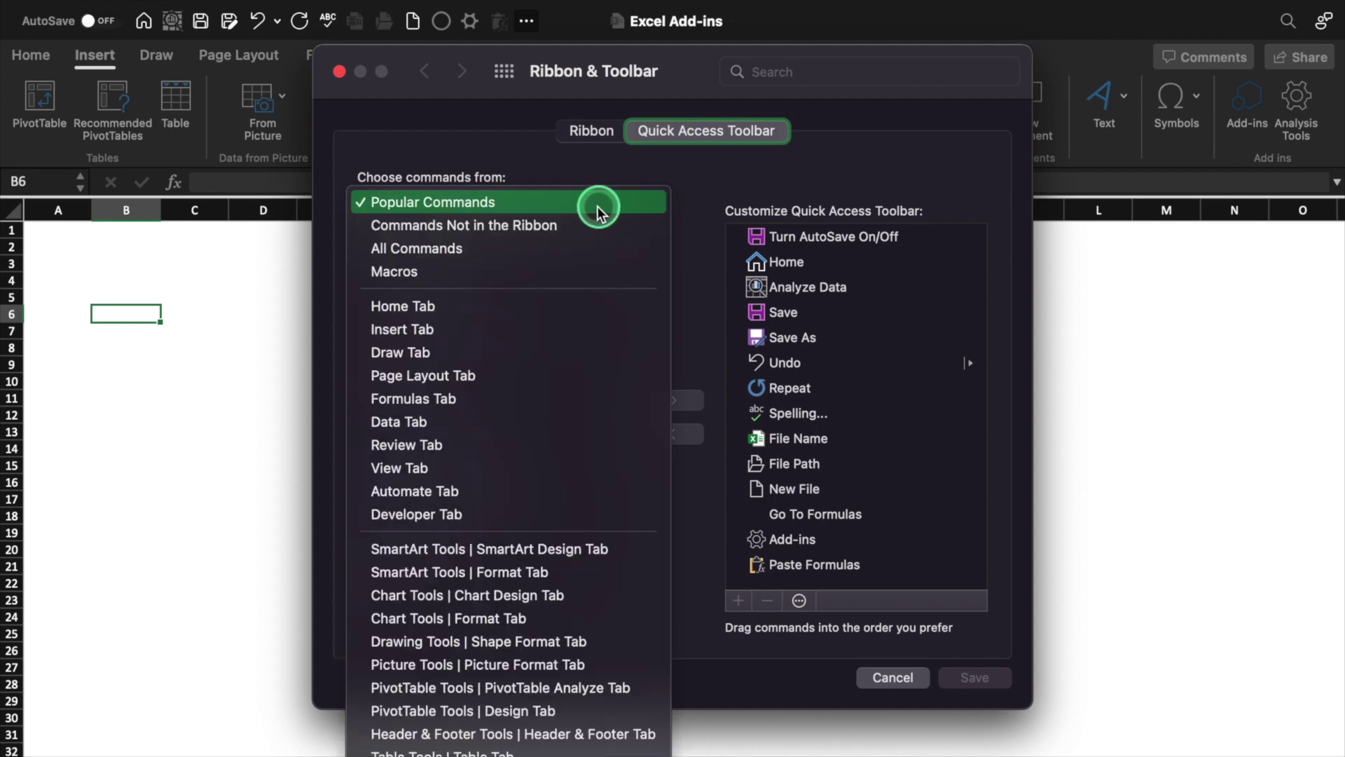
{"action": "left_click", "coordinate": [515, 249]}
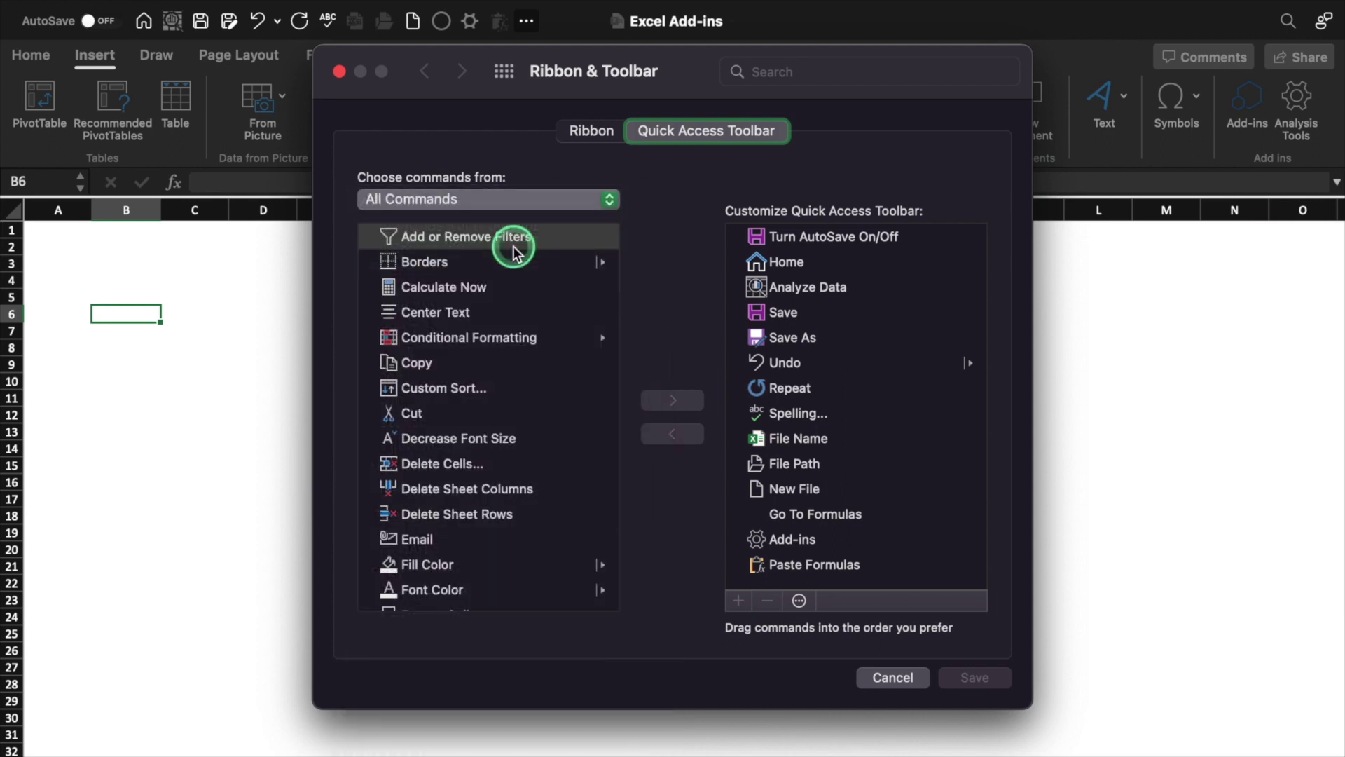
{"action": "left_click", "coordinate": [475, 436]}
{"action": "key", "text": "Down"}
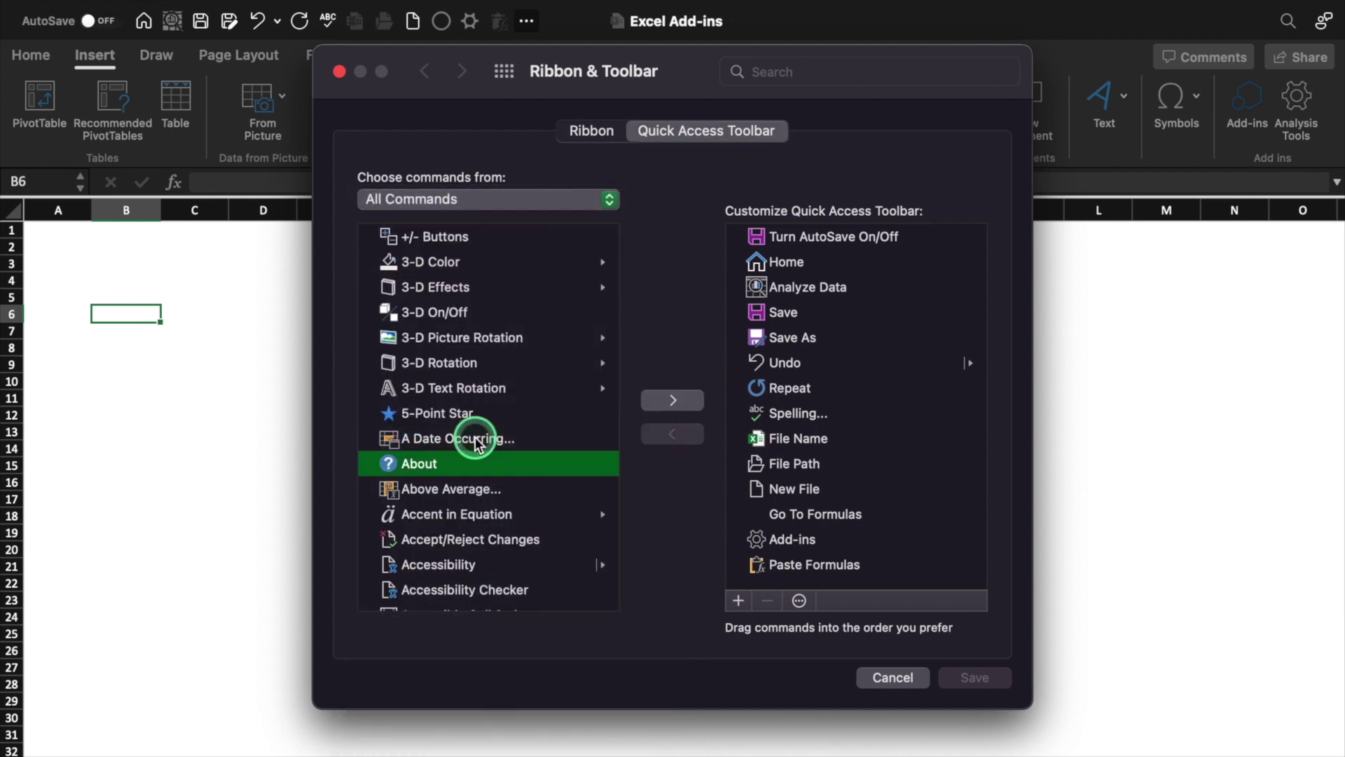
{"action": "key", "text": "Down"}
{"action": "key", "text": "Down"}
{"action": "key", "text": "Down"}
{"action": "key", "text": "Down"}
{"action": "key", "text": "Down"}
{"action": "key", "text": "Down"}
{"action": "key", "text": "Down"}
{"action": "key", "text": "Down"}
{"action": "key", "text": "Down"}
{"action": "key", "text": "Down"}
{"action": "key", "text": "Down"}
{"action": "key", "text": "Down"}
{"action": "key", "text": "Down"}
{"action": "key", "text": "Down"}
{"action": "key", "text": "Down"}
{"action": "key", "text": "Down"}
{"action": "key", "text": "Down"}
{"action": "key", "text": "Down"}
{"action": "key", "text": "Down"}
{"action": "key", "text": "Down"}
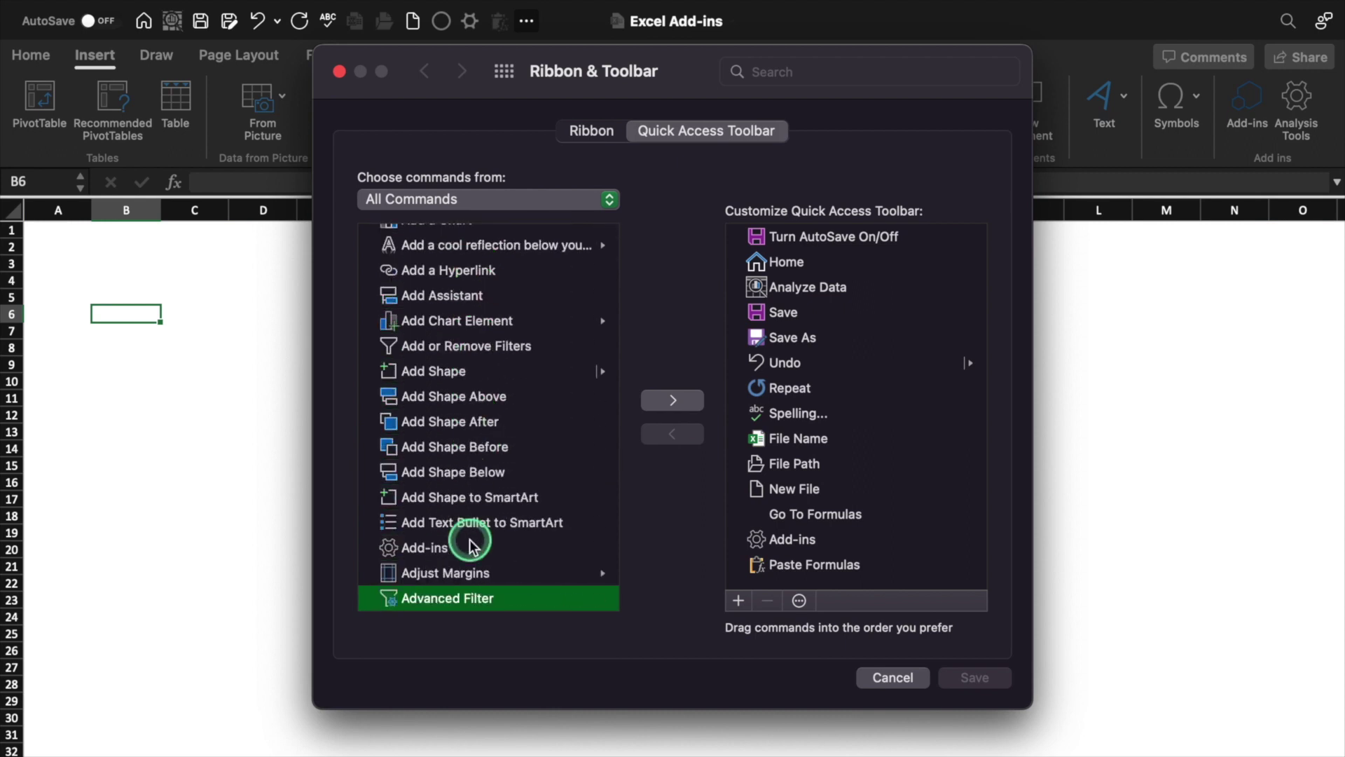
{"action": "left_click", "coordinate": [470, 546]}
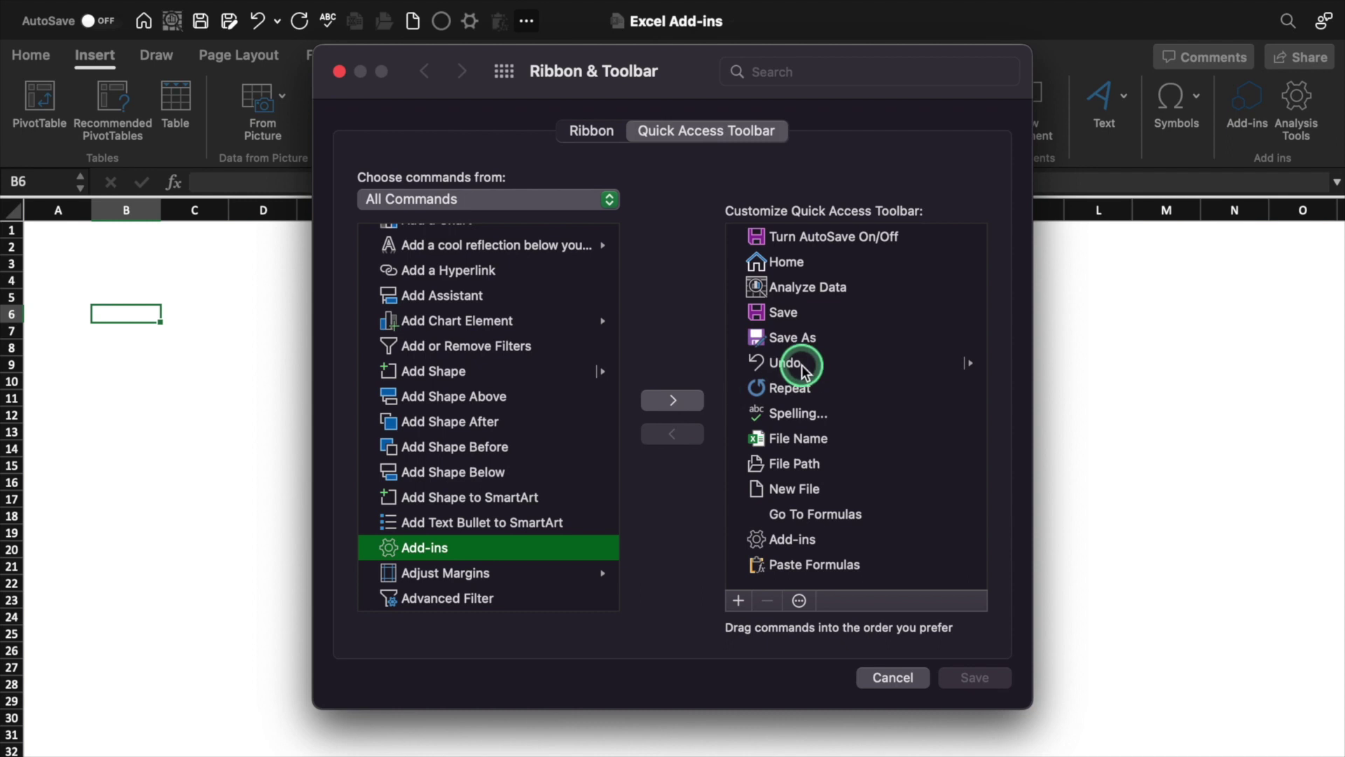
{"action": "left_click", "coordinate": [892, 677]}
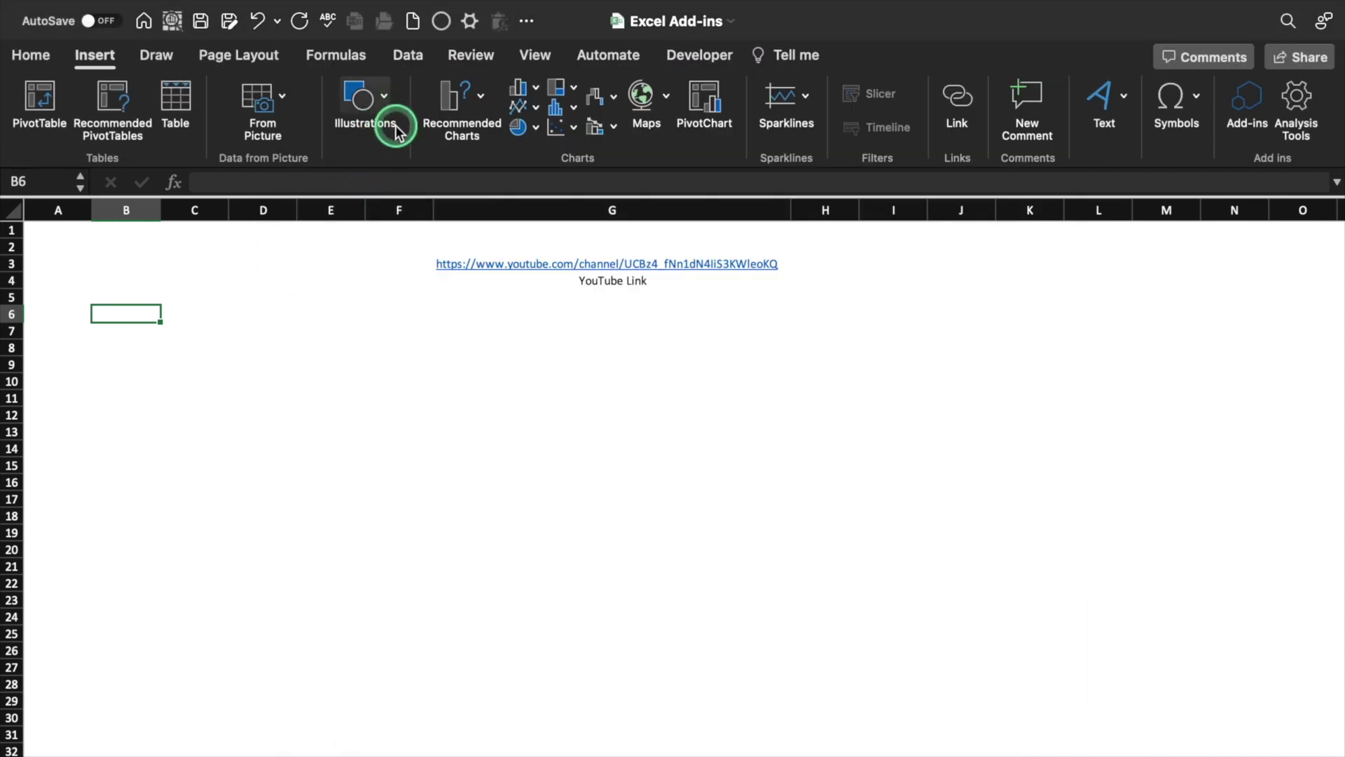
Search the Office Add-ins store for 'qr' and add QR4Office, accepting its license terms
{"action": "left_click", "coordinate": [1242, 109]}
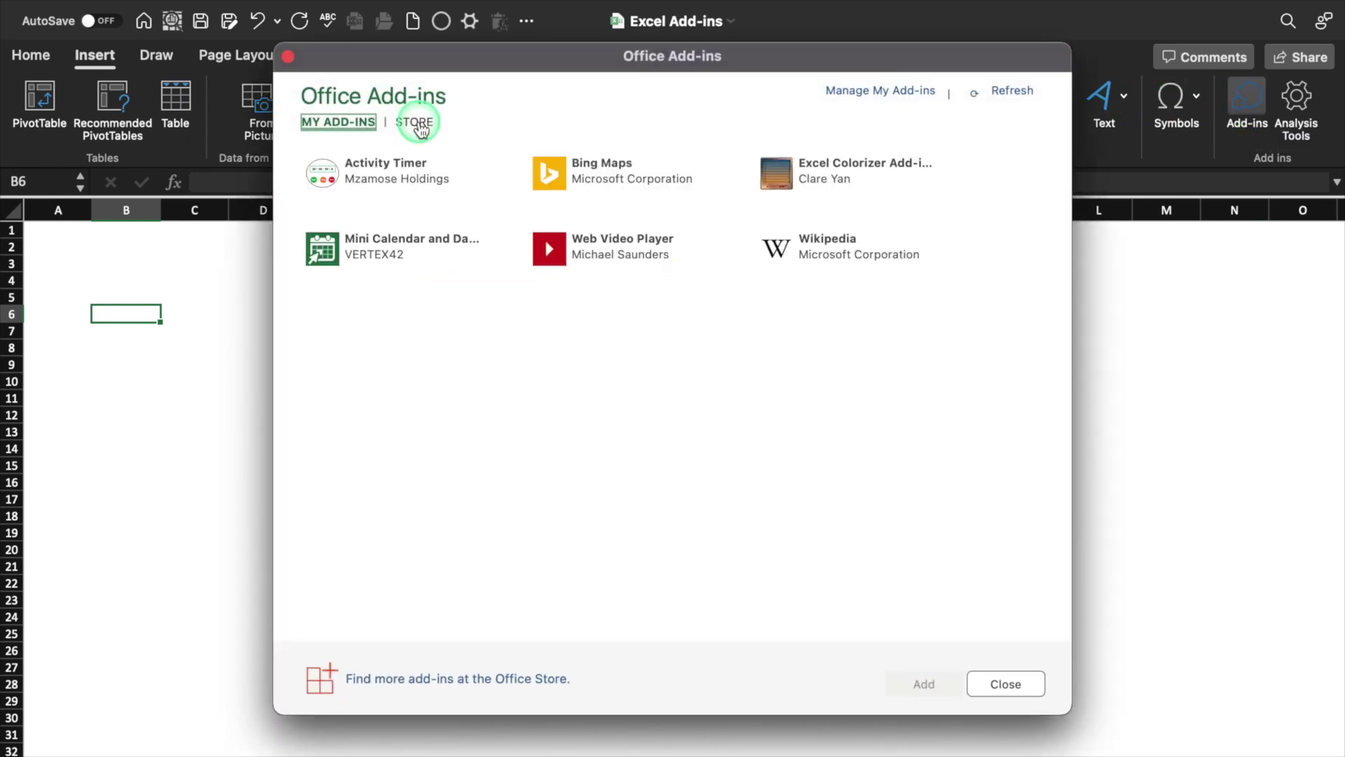
{"action": "left_click", "coordinate": [415, 123]}
{"action": "left_click", "coordinate": [390, 210]}
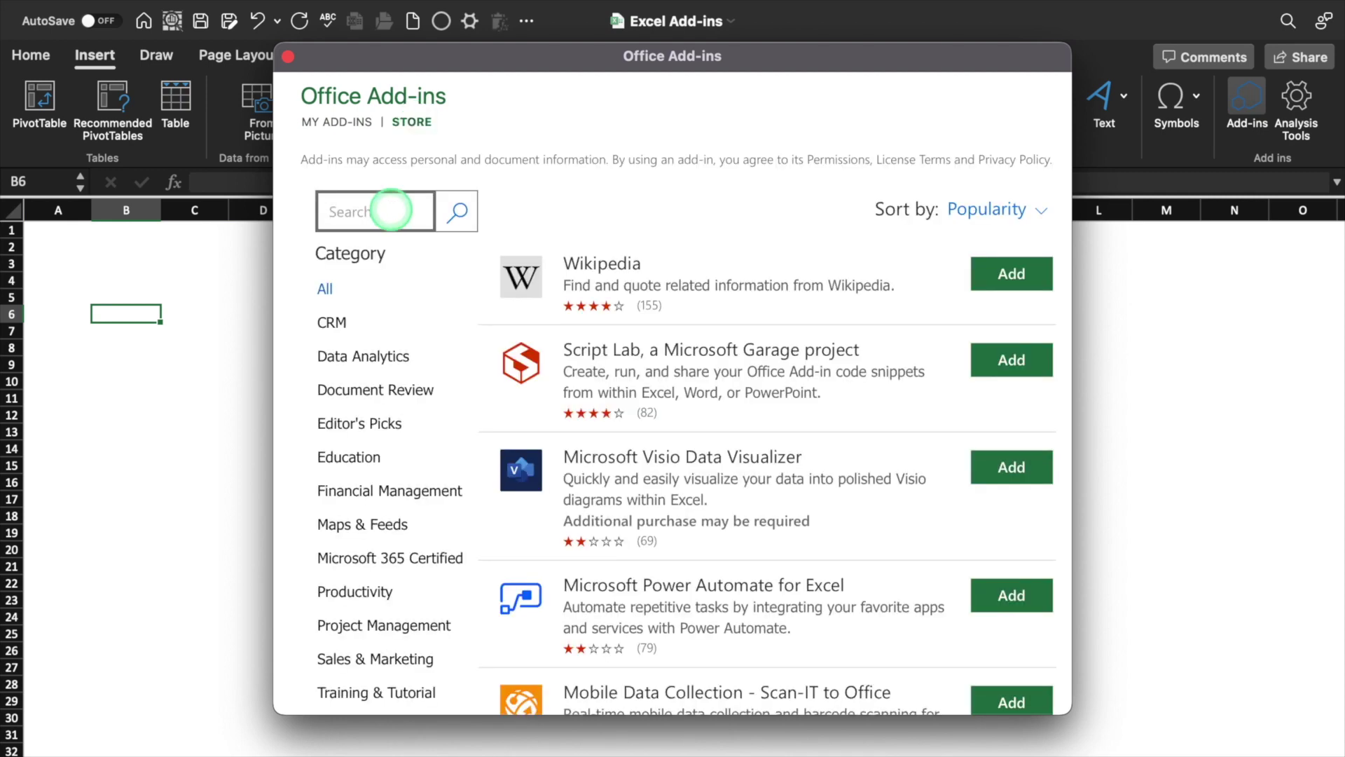
{"action": "type", "text": "qr"}
{"action": "left_click", "coordinate": [460, 213]}
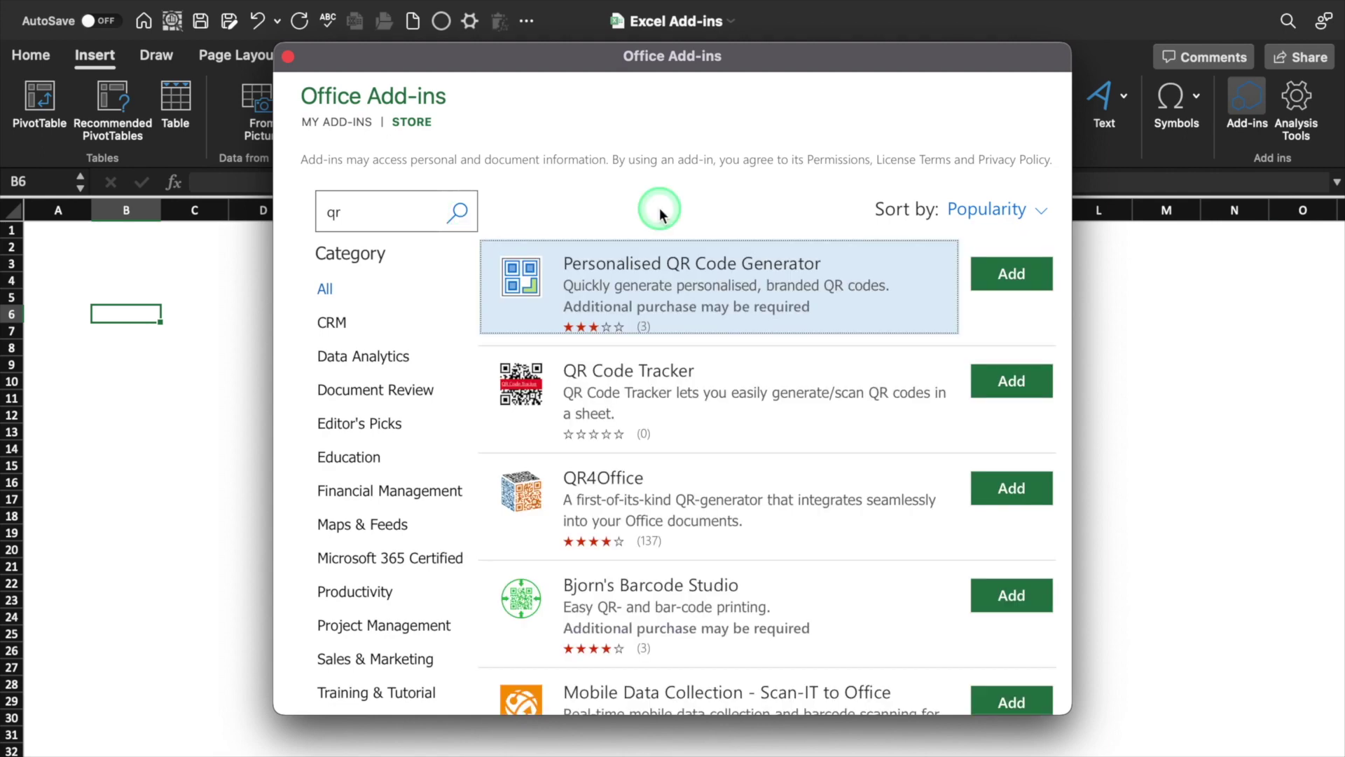
{"action": "left_click", "coordinate": [990, 503]}
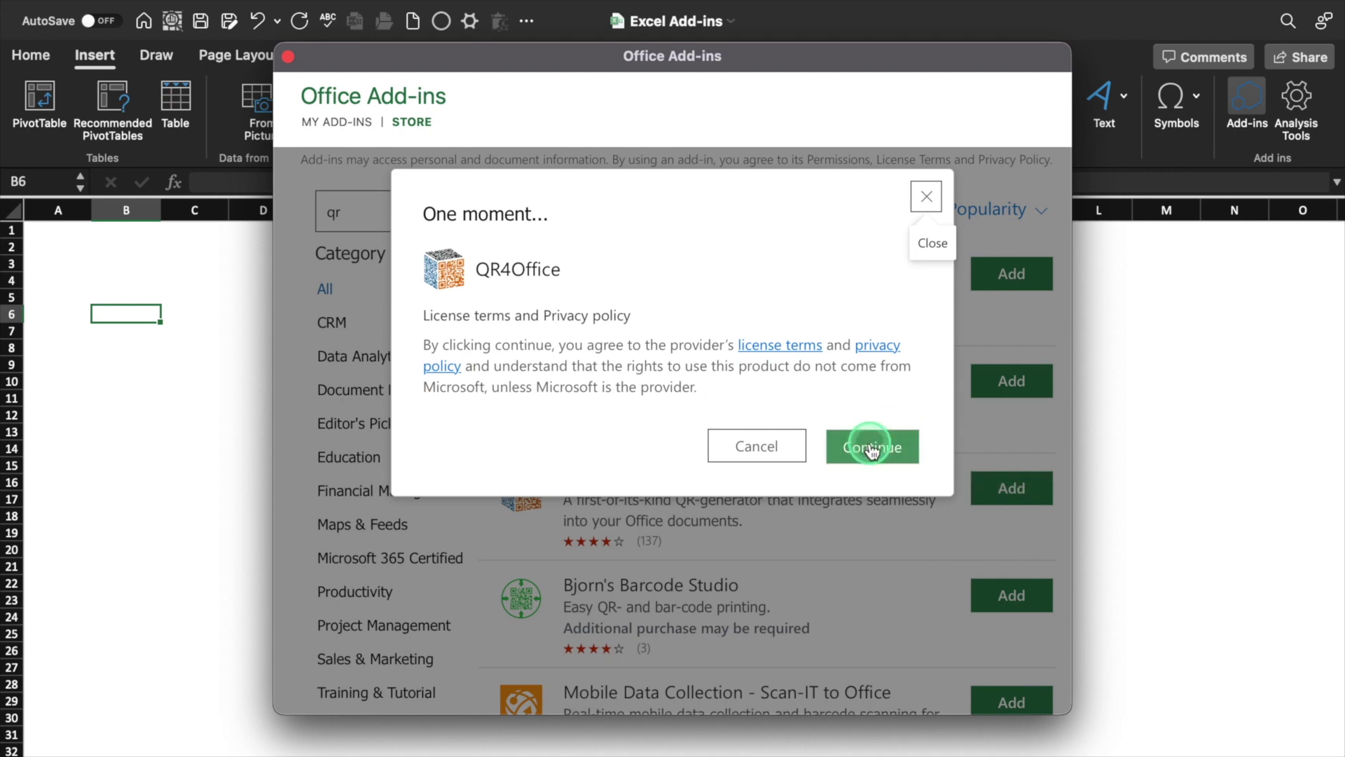
{"action": "left_click", "coordinate": [871, 444]}
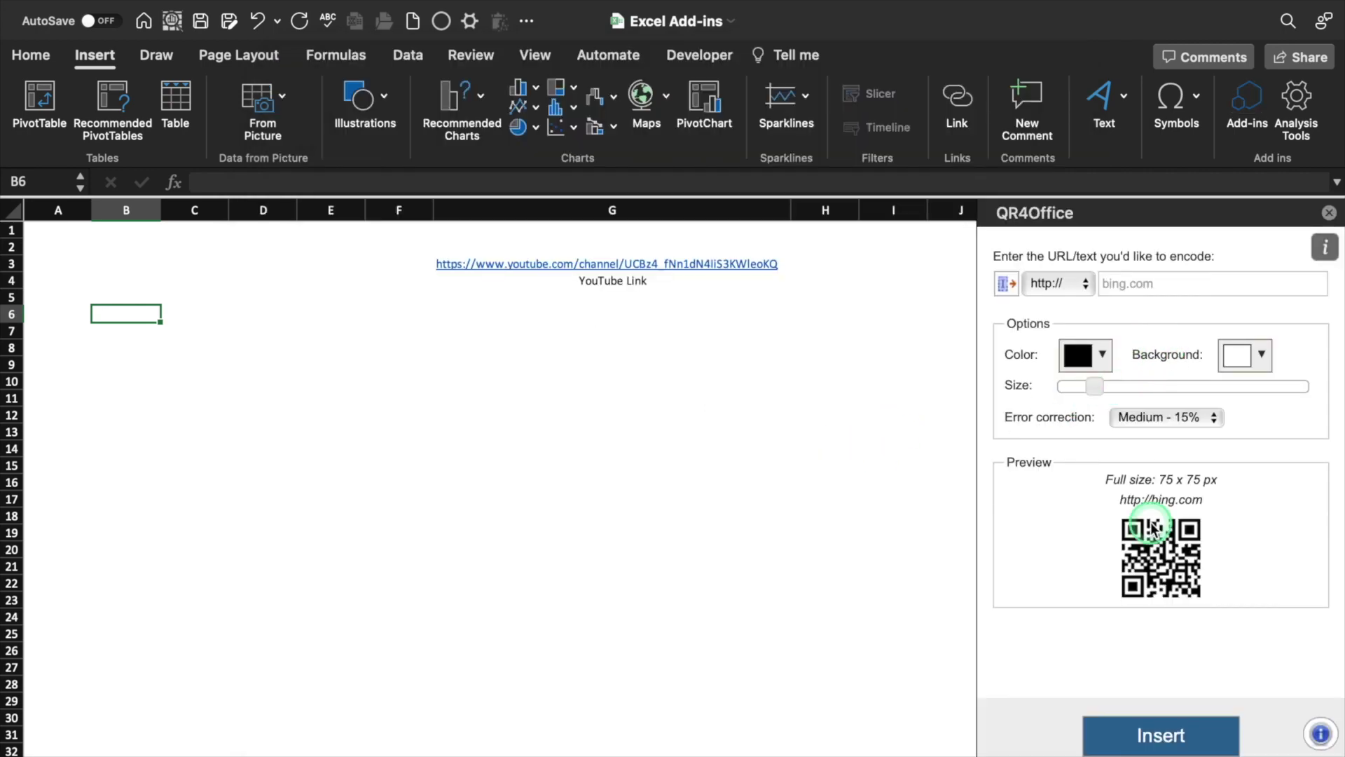
Copy the YouTube URL from G3 into the QR4Office encode box
{"action": "left_click", "coordinate": [1086, 285]}
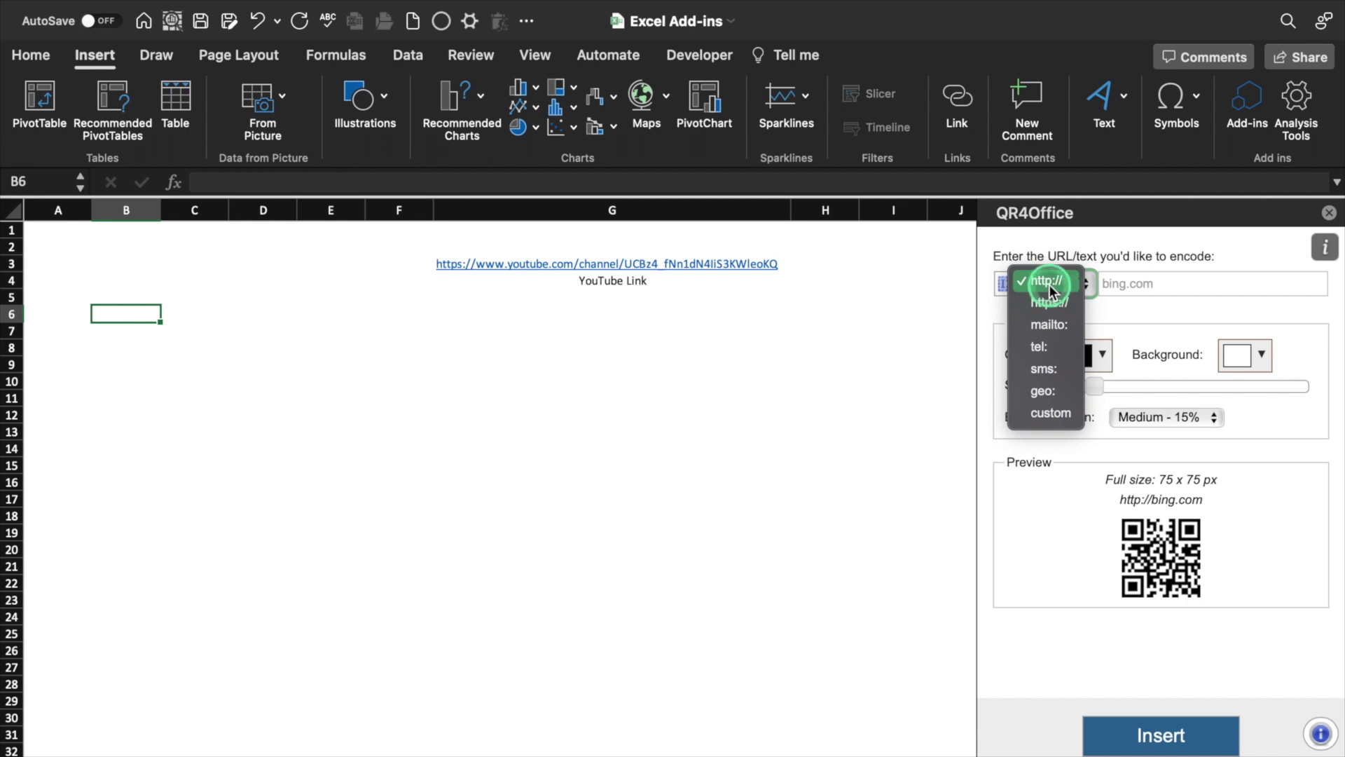
{"action": "left_click", "coordinate": [697, 284]}
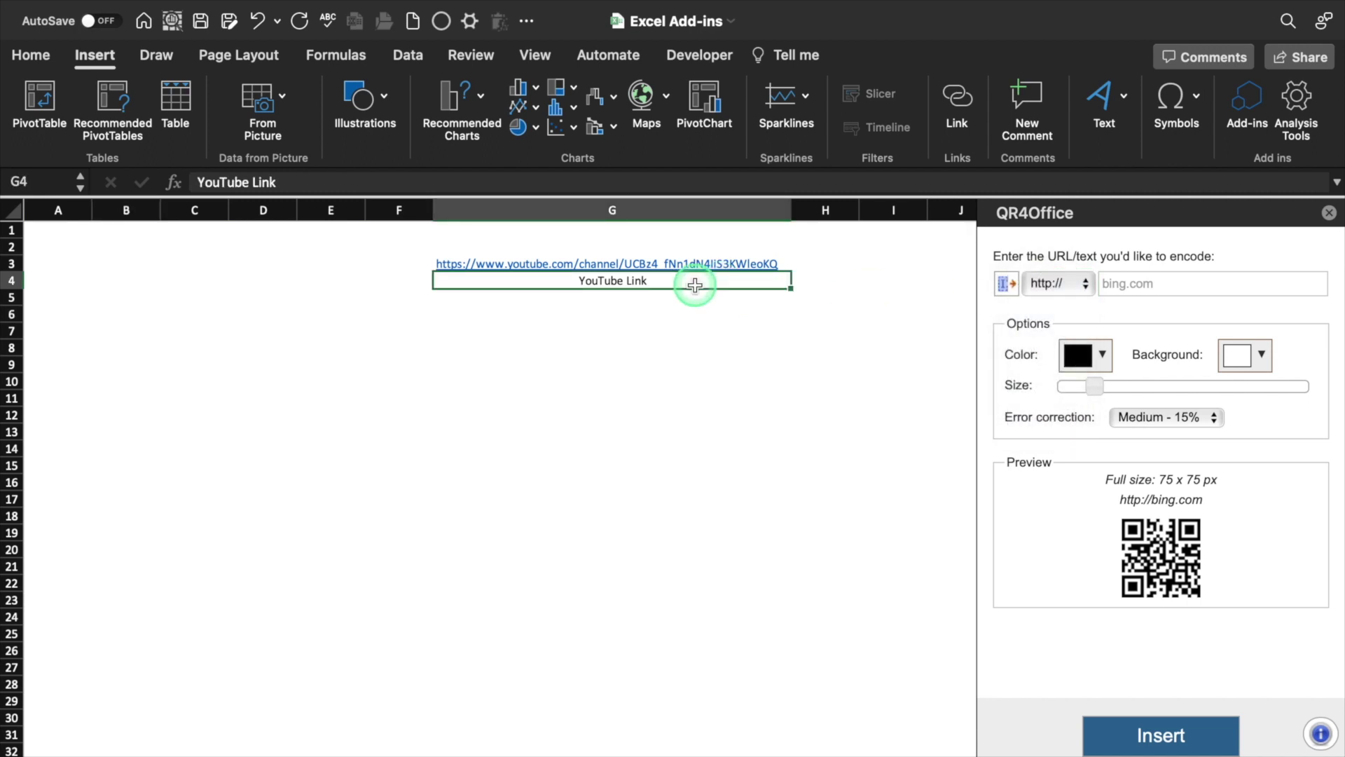
{"action": "key", "text": "Up"}
{"action": "left_click_drag", "start_coordinate": [629, 183], "coordinate": [189, 175]}
{"action": "key", "text": "super+c"}
{"action": "left_click", "coordinate": [1147, 283]}
{"action": "key", "text": "super+v"}
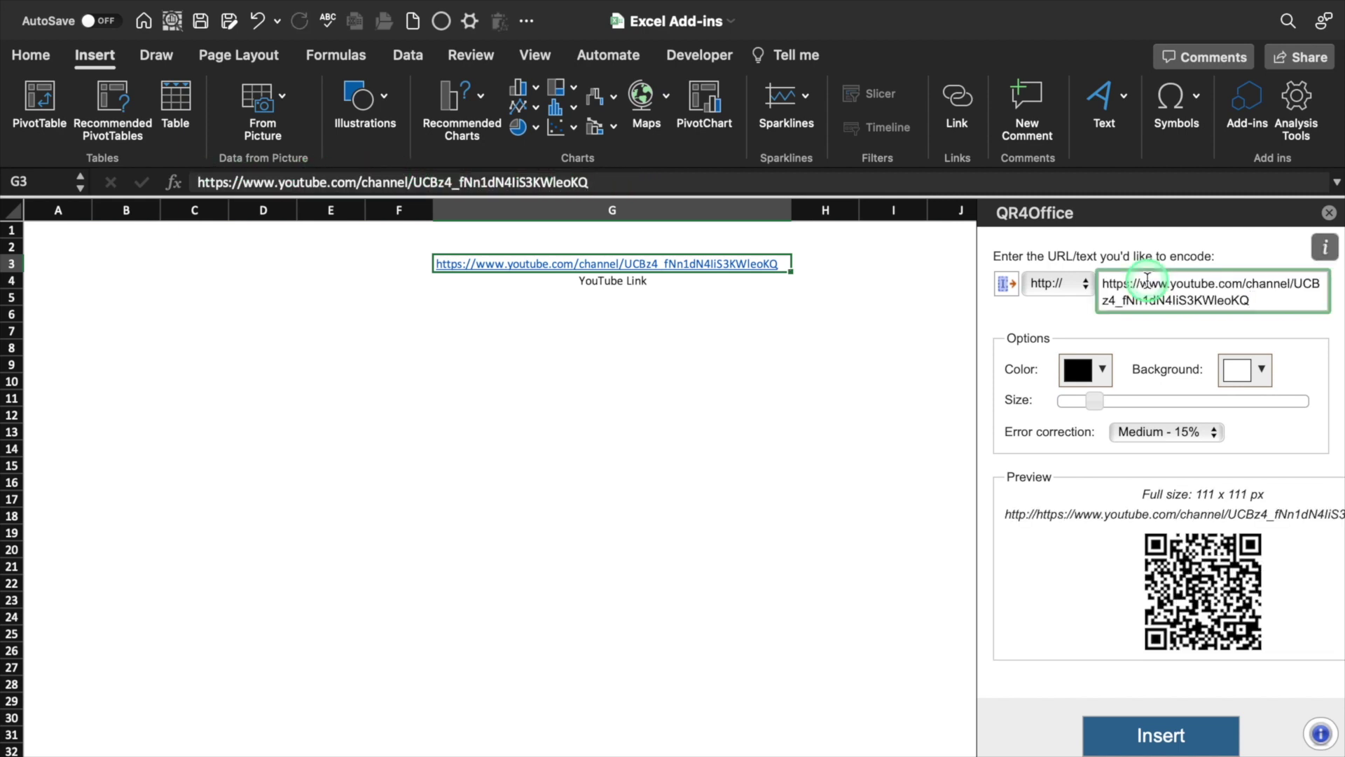
Insert a large QR code with High - 30% error correction over columns B–F
{"action": "left_click", "coordinate": [1205, 586]}
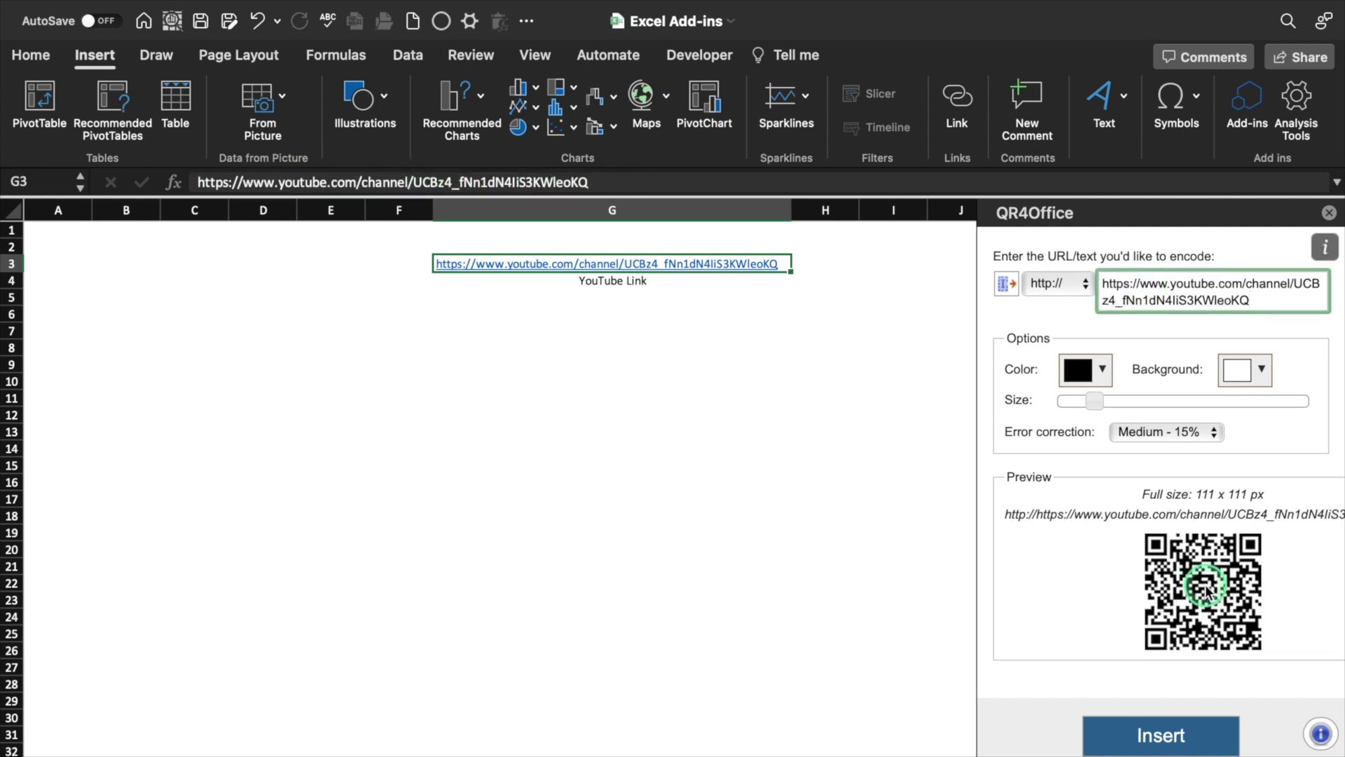
{"action": "left_click", "coordinate": [1215, 432]}
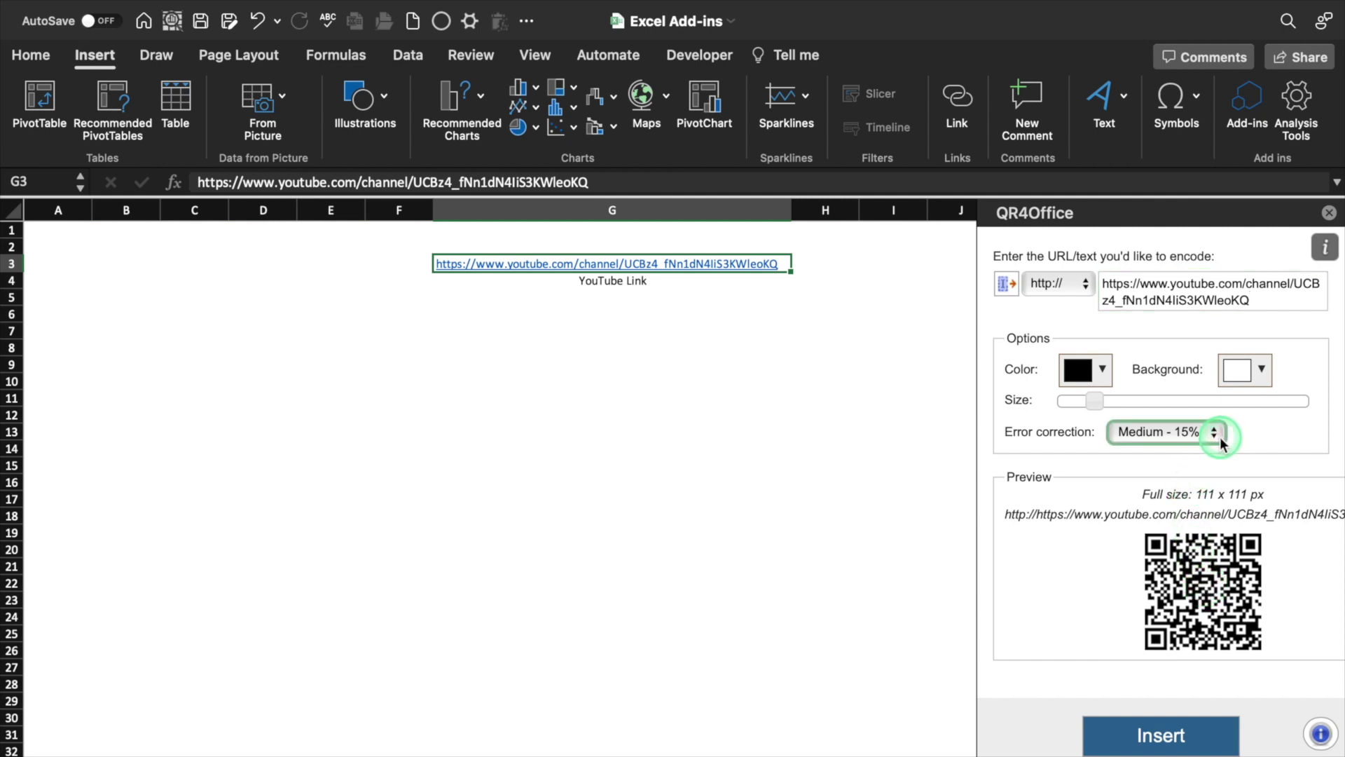
{"action": "left_click", "coordinate": [1184, 478]}
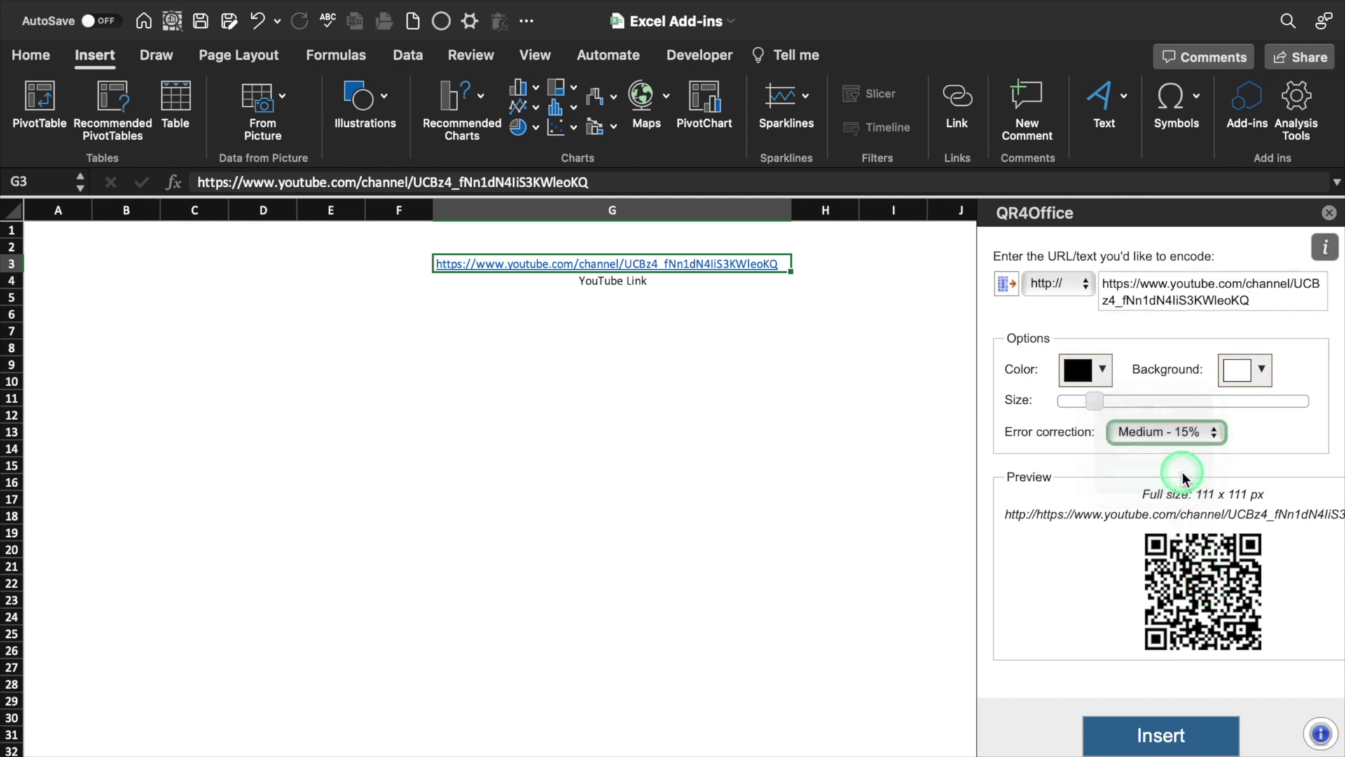
{"action": "left_click", "coordinate": [1096, 401]}
{"action": "left_click_drag", "start_coordinate": [1102, 405], "coordinate": [1189, 411]}
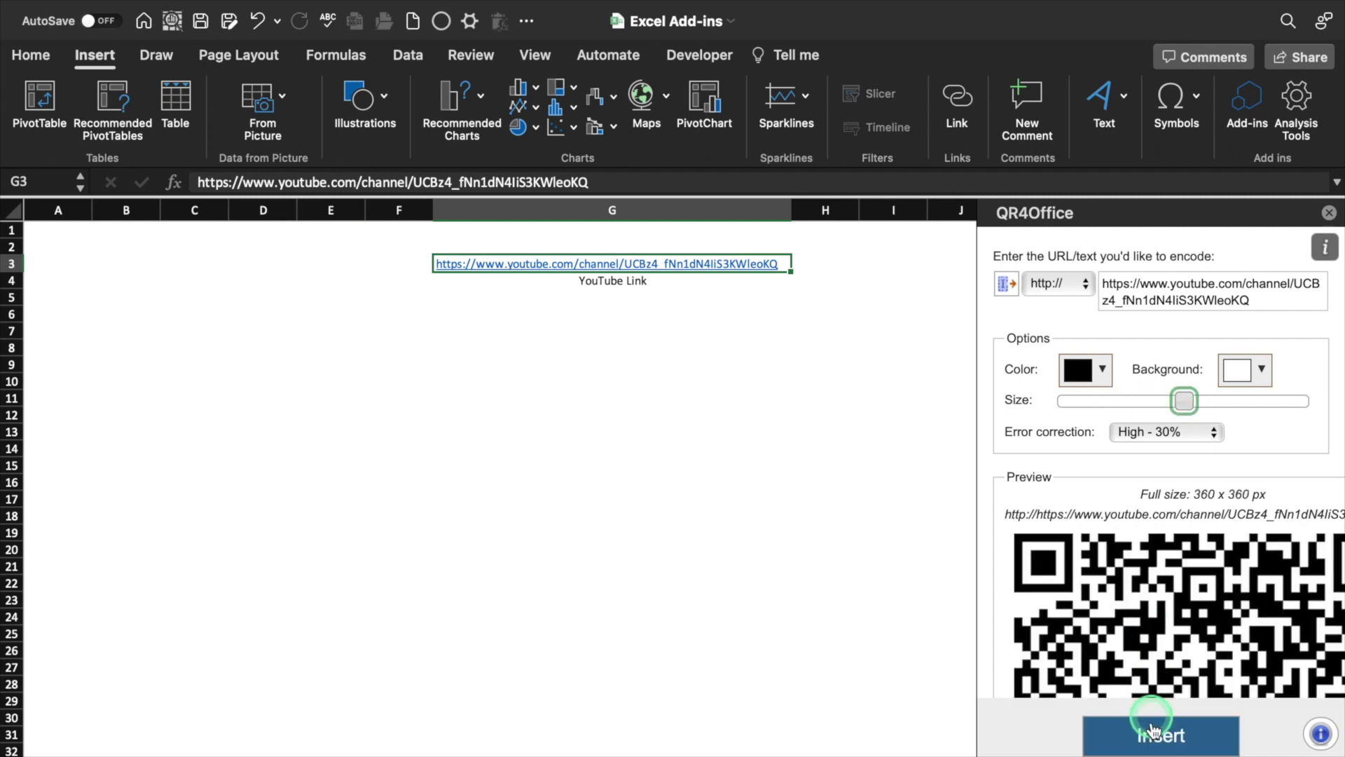
{"action": "left_click", "coordinate": [1159, 739]}
{"action": "left_click_drag", "start_coordinate": [674, 476], "coordinate": [365, 541]}
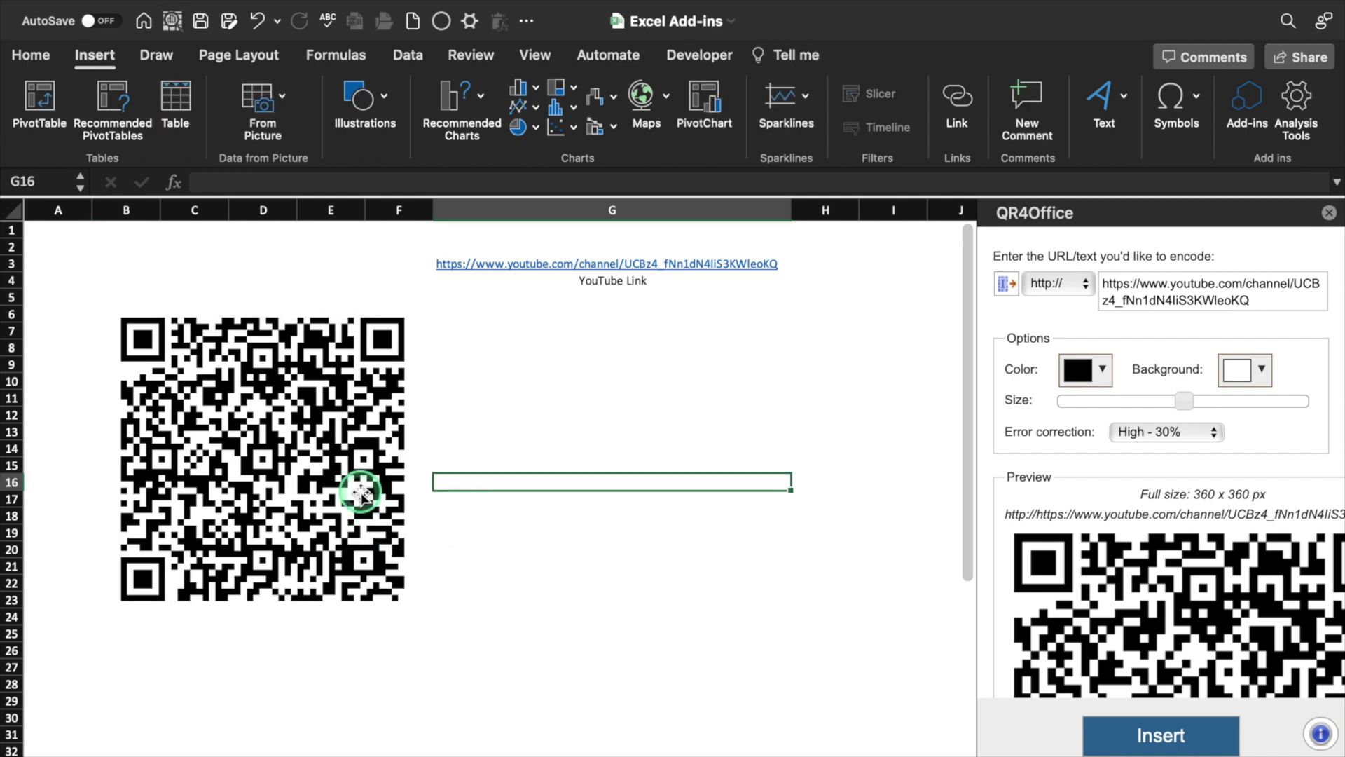
Shrink the first QR code to about 1.2 inches and move it near B3
{"action": "left_click_drag", "start_coordinate": [406, 600], "coordinate": [209, 405]}
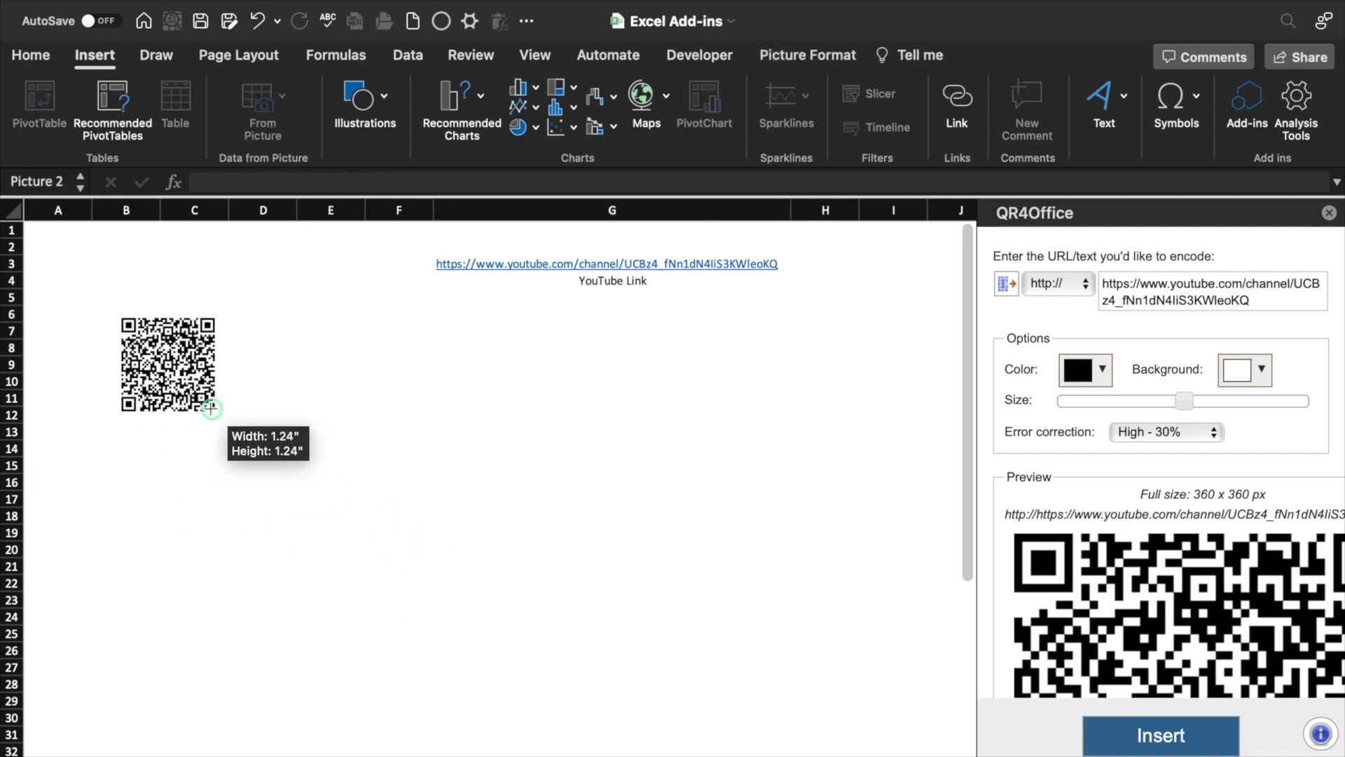
{"action": "left_click_drag", "start_coordinate": [165, 361], "coordinate": [162, 314]}
{"action": "left_click", "coordinate": [786, 396]}
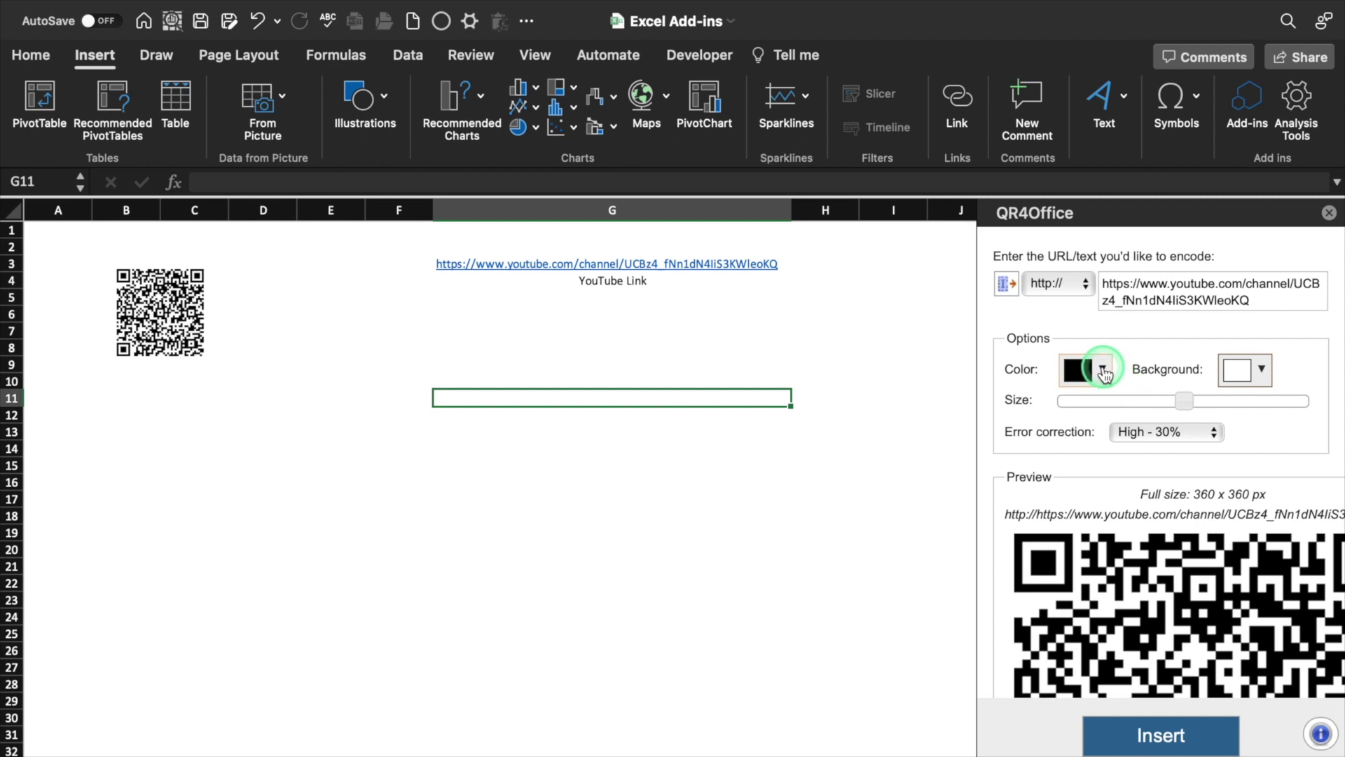
Insert a smaller red-on-black QR code of the YouTube link near D6
{"action": "left_click", "coordinate": [1104, 372]}
{"action": "left_click", "coordinate": [1102, 433]}
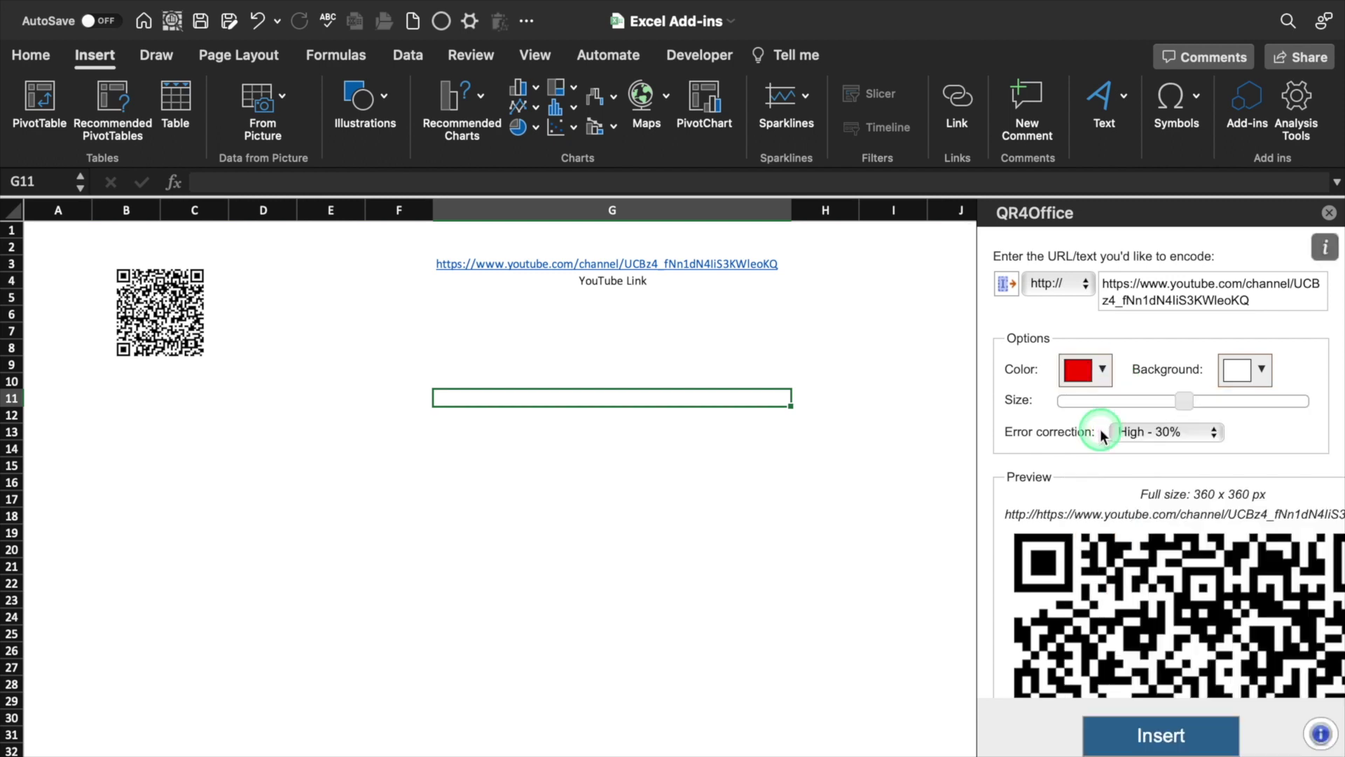
{"action": "left_click", "coordinate": [1262, 371]}
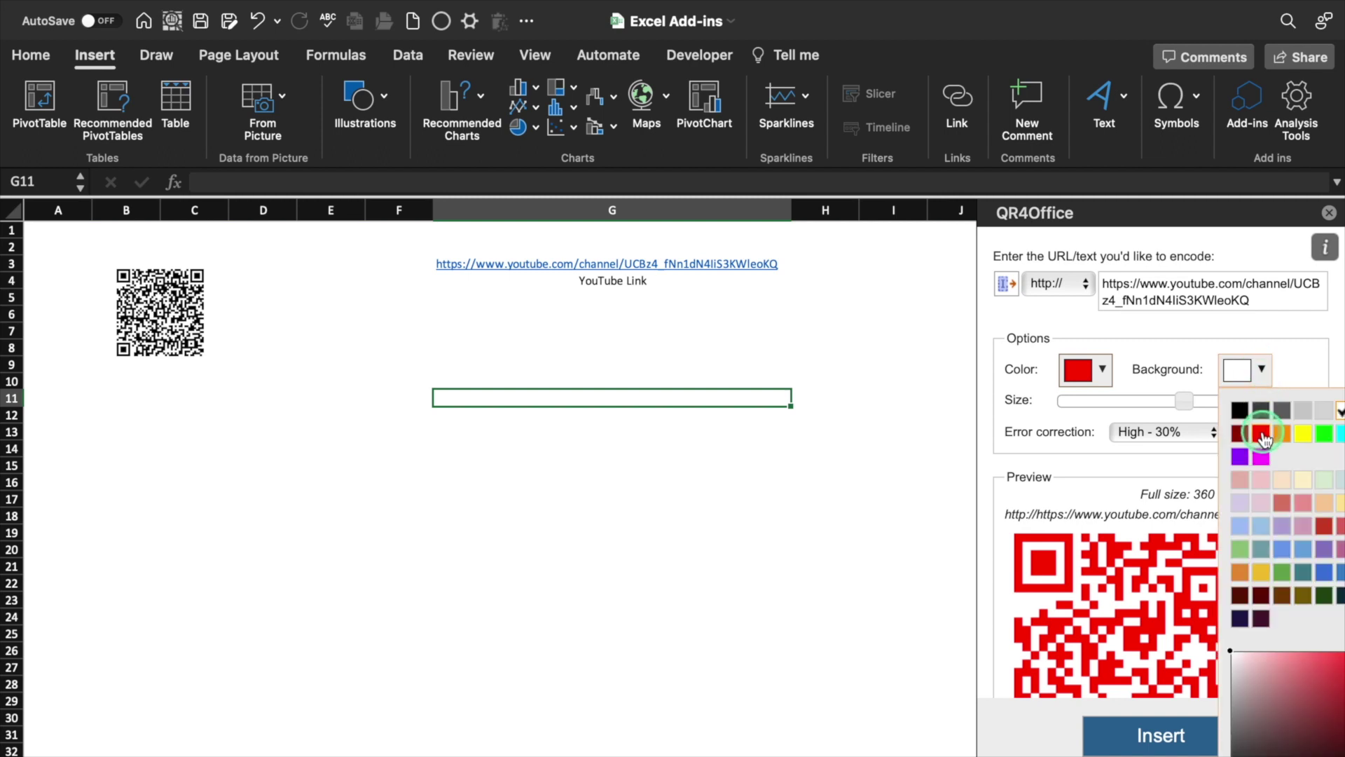
{"action": "left_click", "coordinate": [1239, 409]}
{"action": "left_click", "coordinate": [1177, 737]}
{"action": "left_click_drag", "start_coordinate": [697, 610], "coordinate": [554, 554]}
{"action": "left_click_drag", "start_coordinate": [576, 617], "coordinate": [496, 547]}
{"action": "left_click", "coordinate": [1066, 287]}
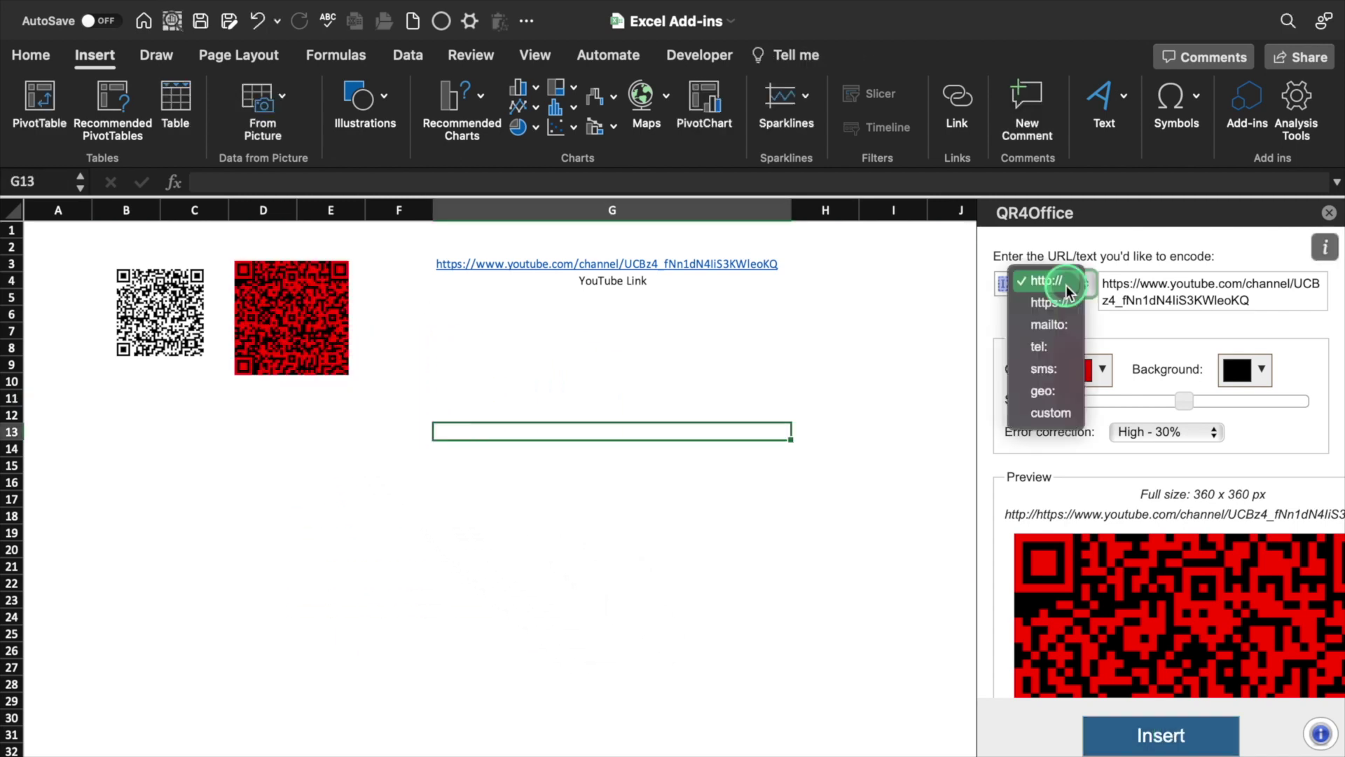
Insert a black-on-white QR code encoding the phone number as a tel: link
{"action": "left_click", "coordinate": [1039, 346]}
{"action": "left_click_drag", "start_coordinate": [1259, 300], "coordinate": [1104, 282]}
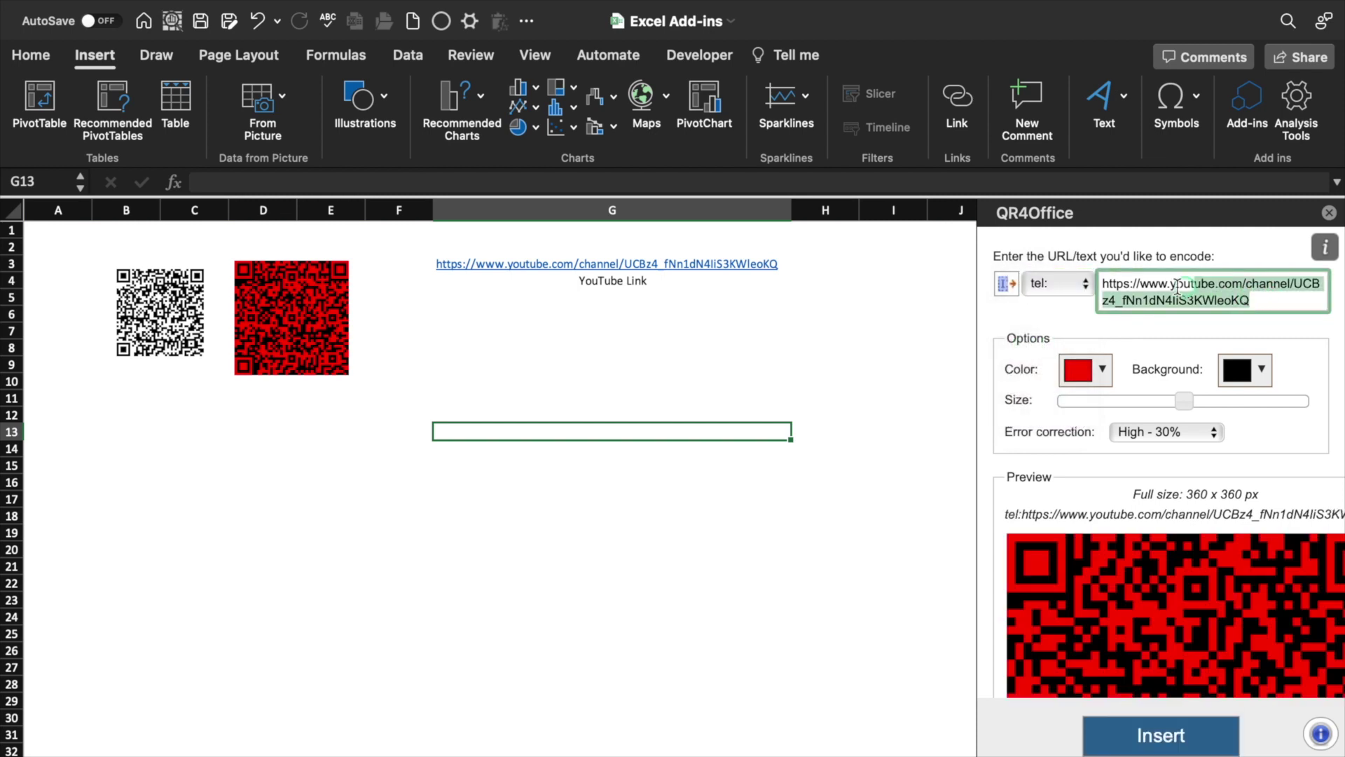
{"action": "key", "text": "BackSpace"}
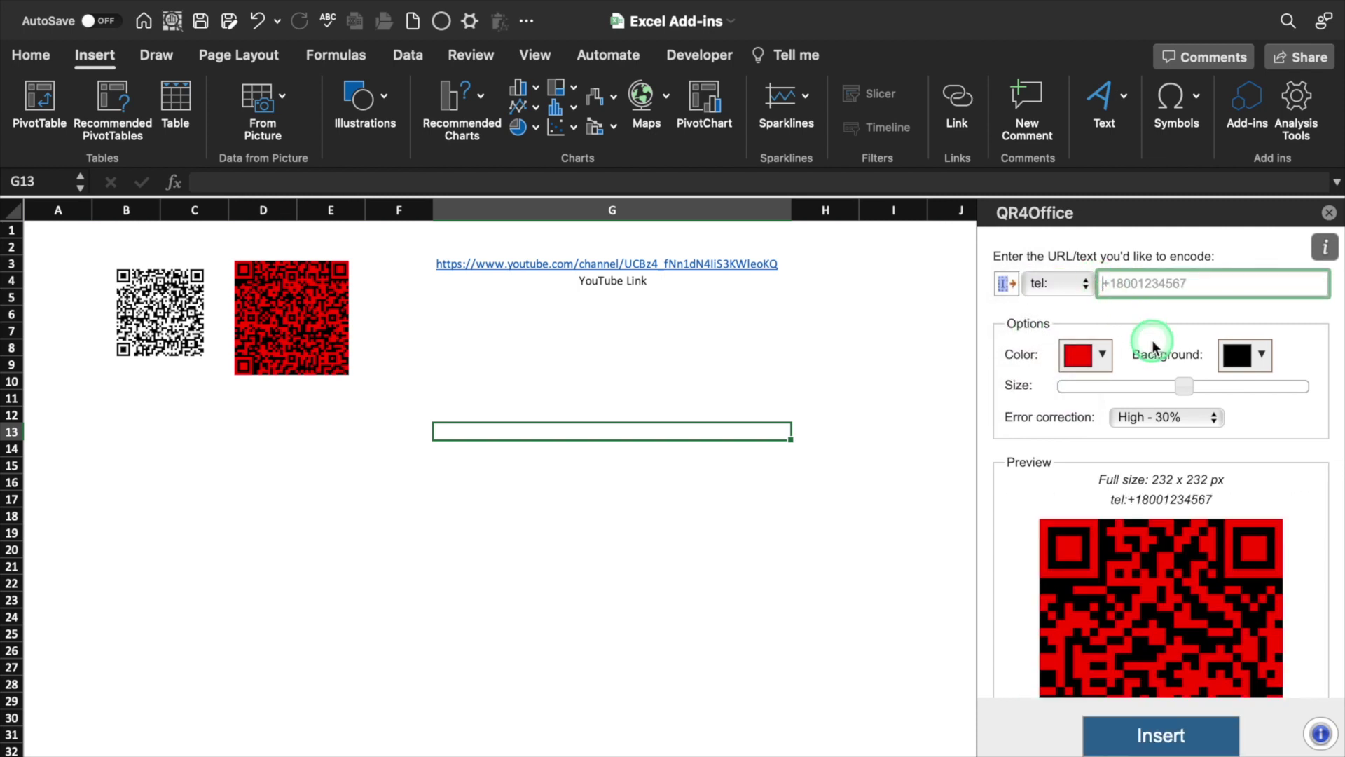
{"action": "left_click", "coordinate": [1101, 356]}
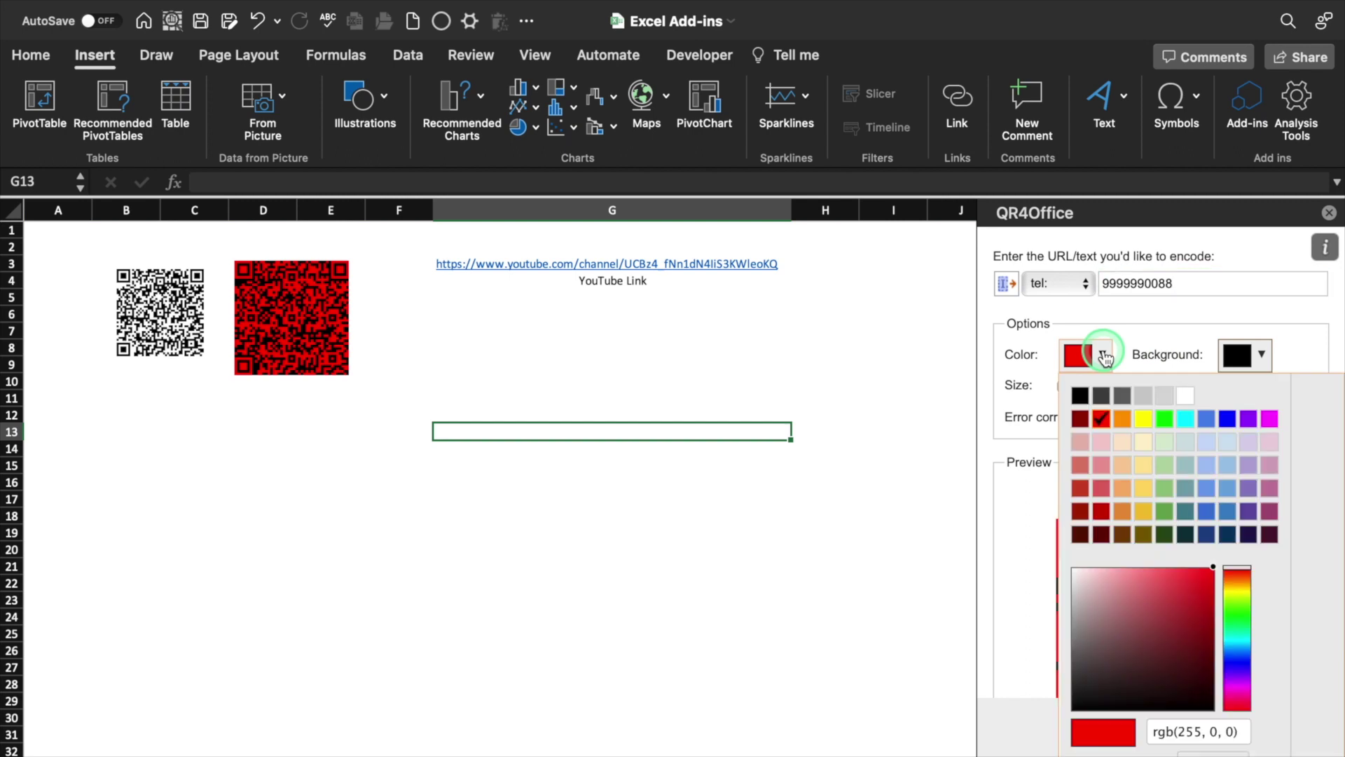
{"action": "left_click", "coordinate": [1080, 396]}
{"action": "left_click", "coordinate": [1246, 354]}
{"action": "left_click", "coordinate": [1269, 250]}
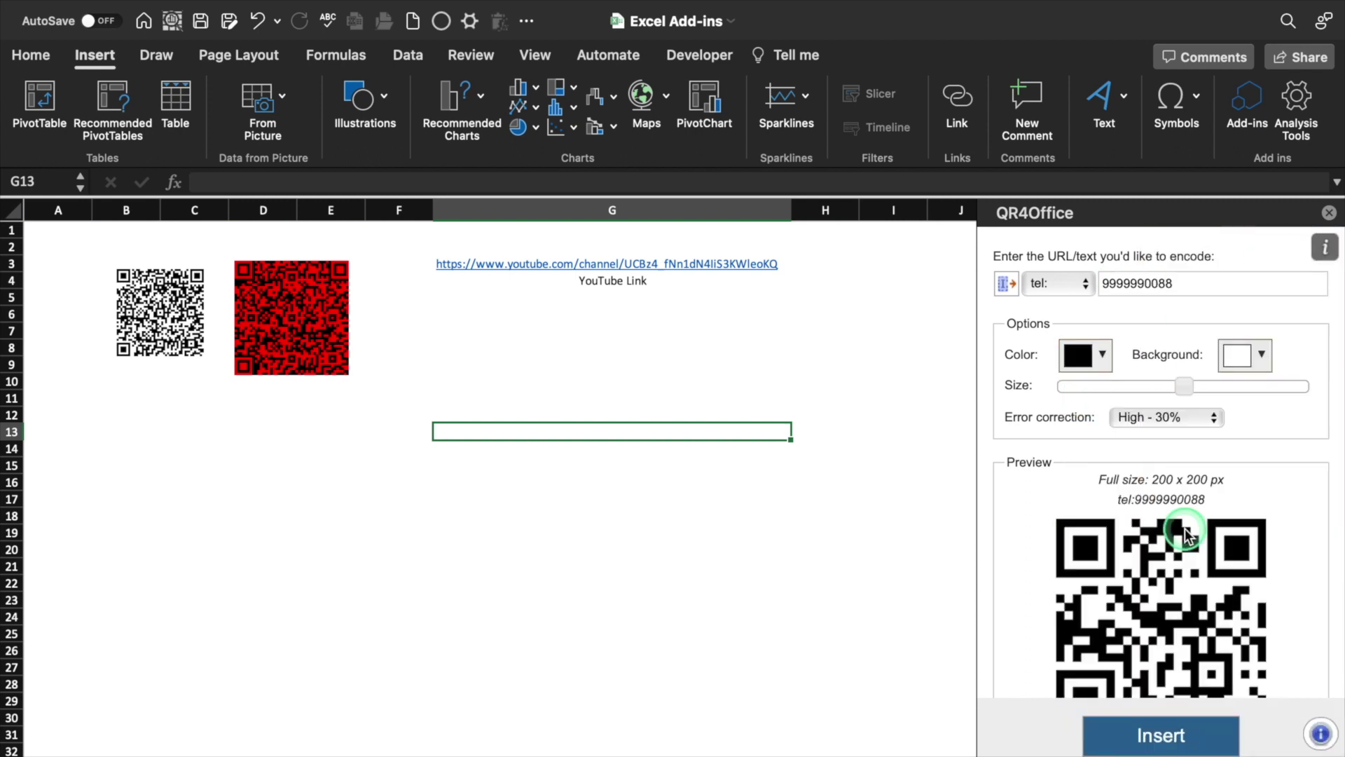
{"action": "left_click", "coordinate": [1157, 742]}
Enlarge the phone-number QR code, close the QR4Office pane, and bring up the picture's options
{"action": "left_click_drag", "start_coordinate": [592, 580], "coordinate": [674, 508]}
{"action": "left_click", "coordinate": [825, 464]}
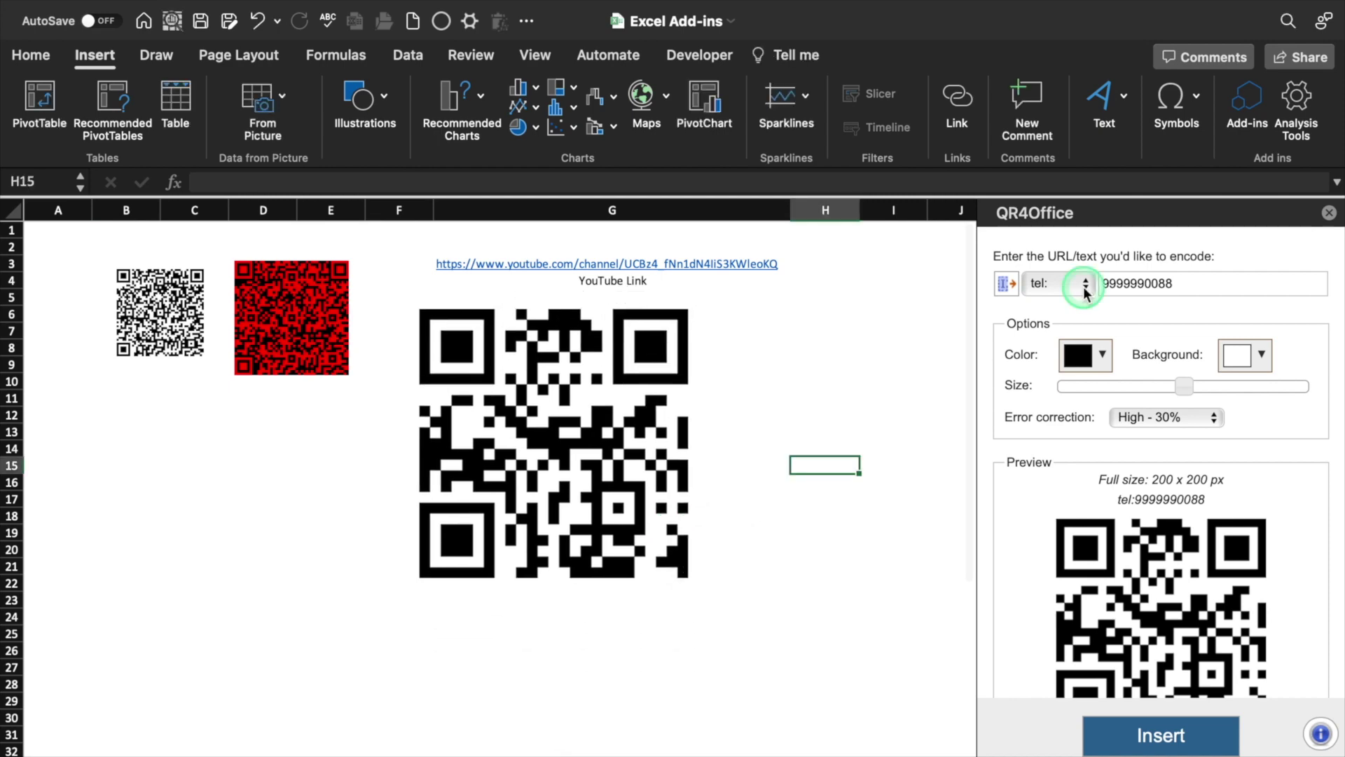
{"action": "left_click", "coordinate": [1086, 283]}
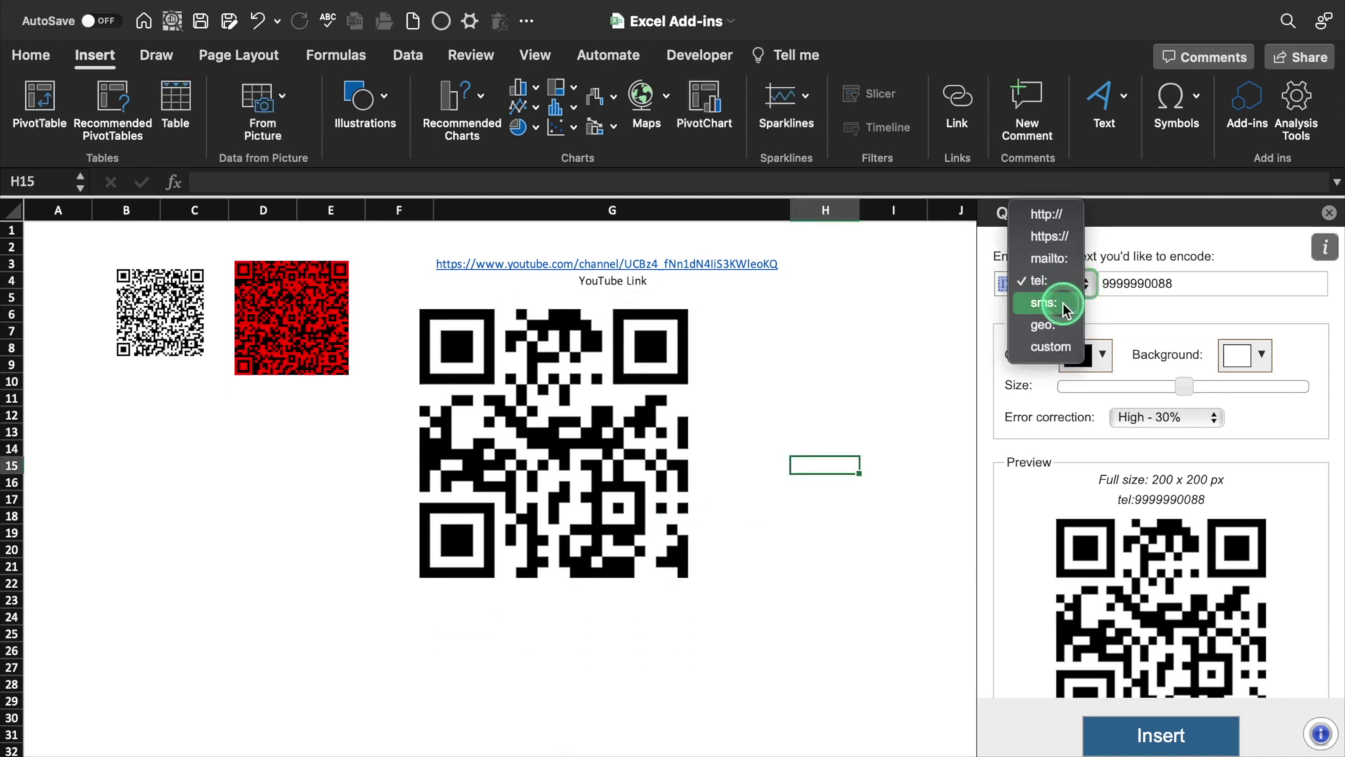
{"action": "left_click", "coordinate": [1065, 347]}
{"action": "left_click", "coordinate": [1329, 212]}
{"action": "left_click", "coordinate": [665, 491]}
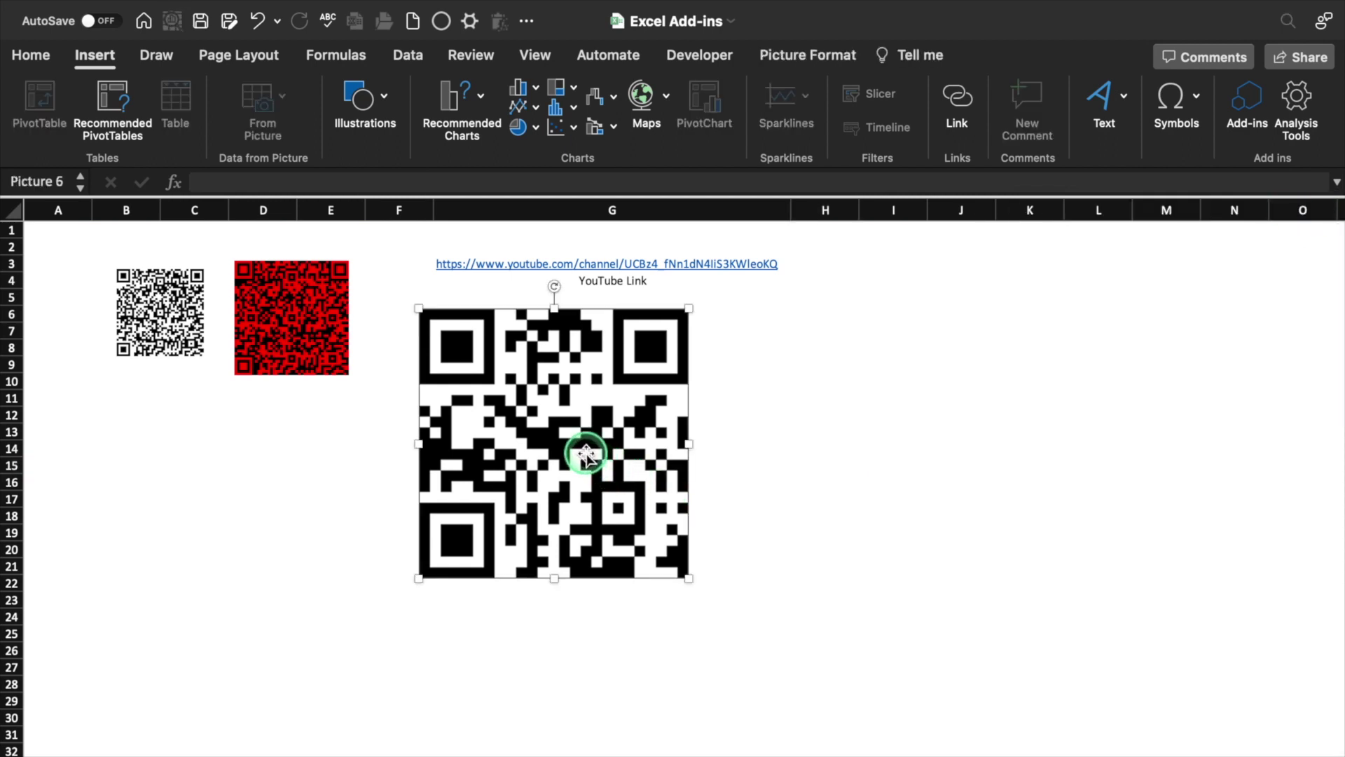
{"action": "right_click", "coordinate": [585, 459]}
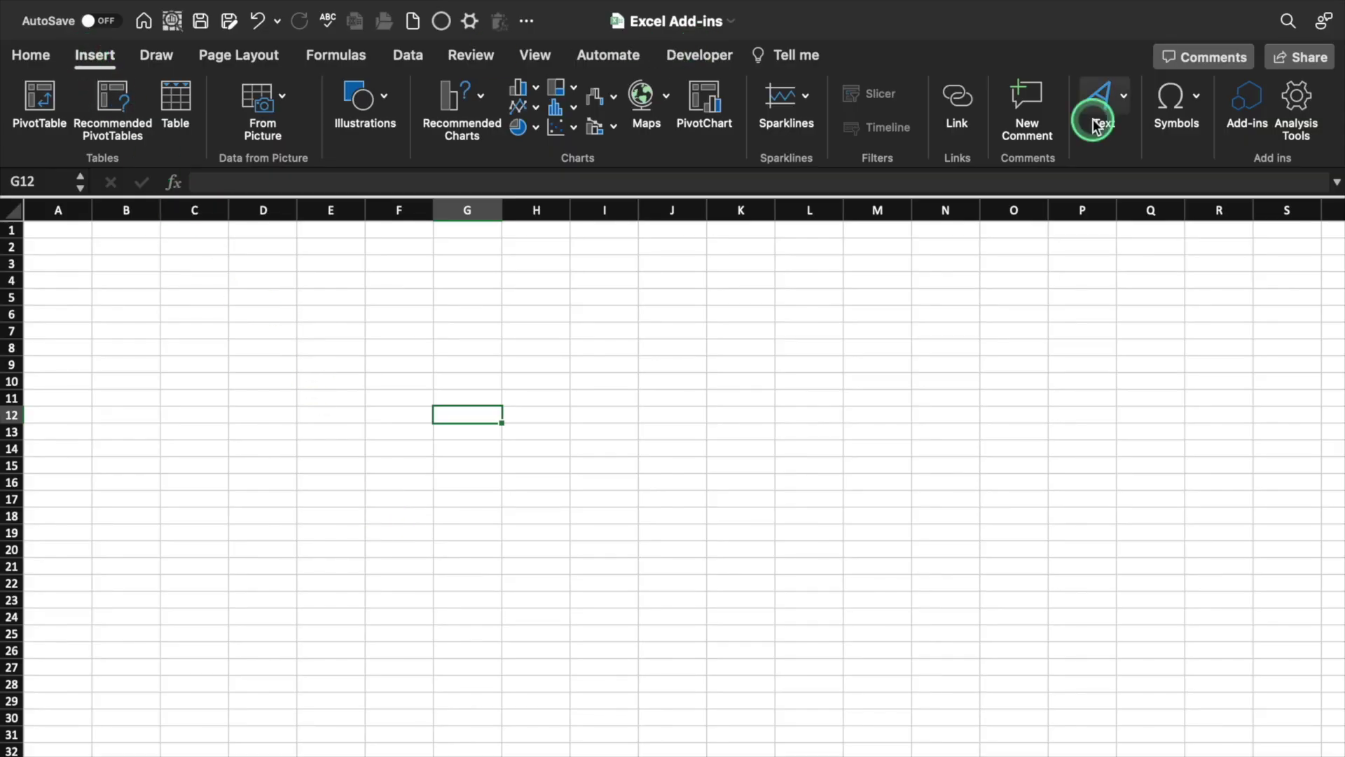
Add the Wikipedia add-in, look up MacBook, and select the article's introduction paragraph
{"action": "left_click", "coordinate": [1248, 98]}
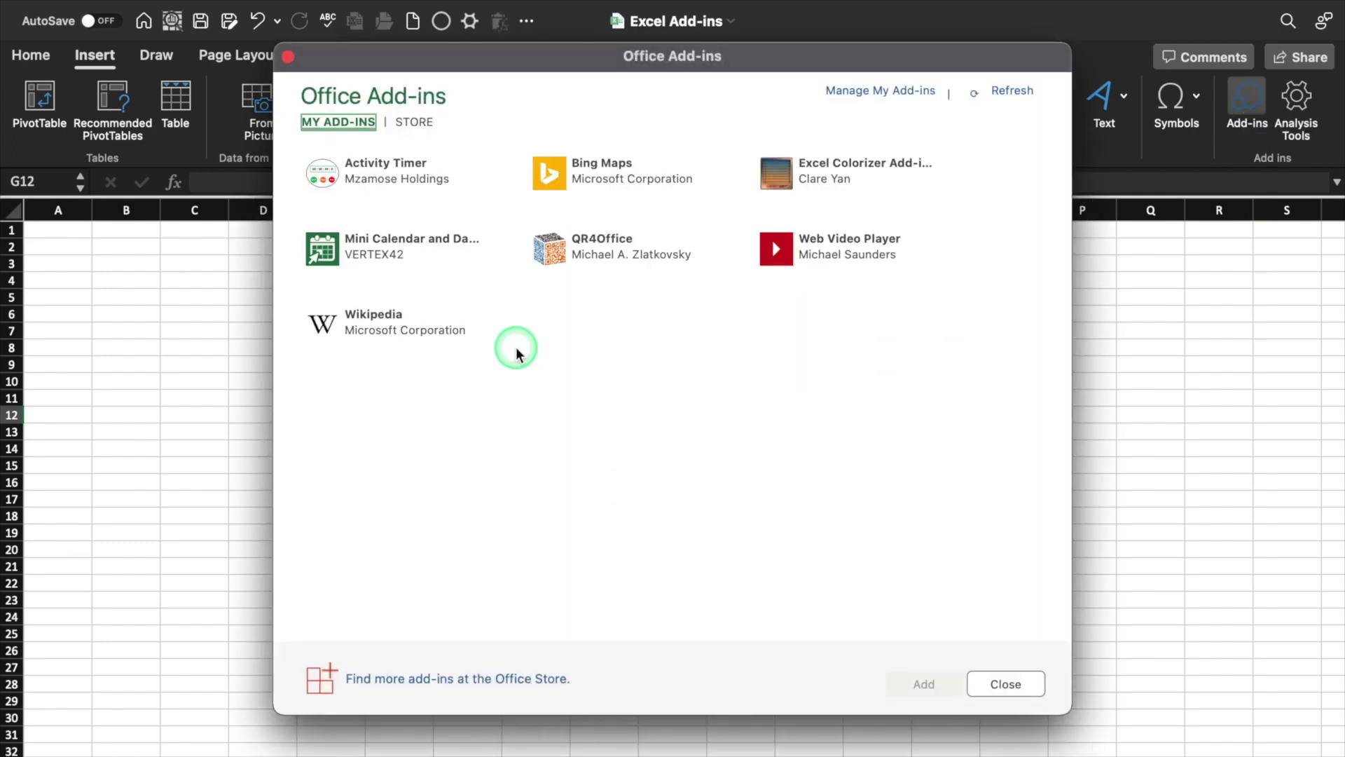
{"action": "left_click", "coordinate": [435, 330]}
{"action": "left_click", "coordinate": [922, 684]}
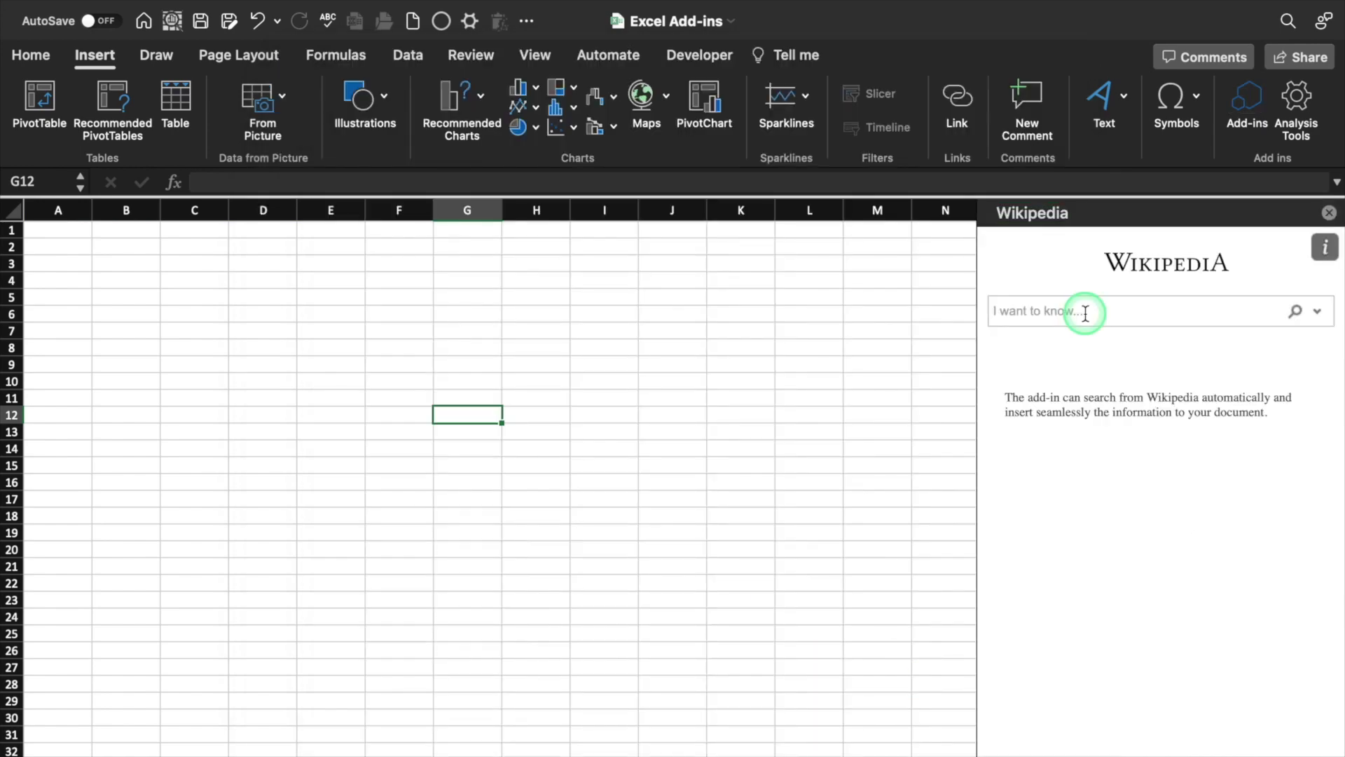
{"action": "left_click", "coordinate": [1085, 311]}
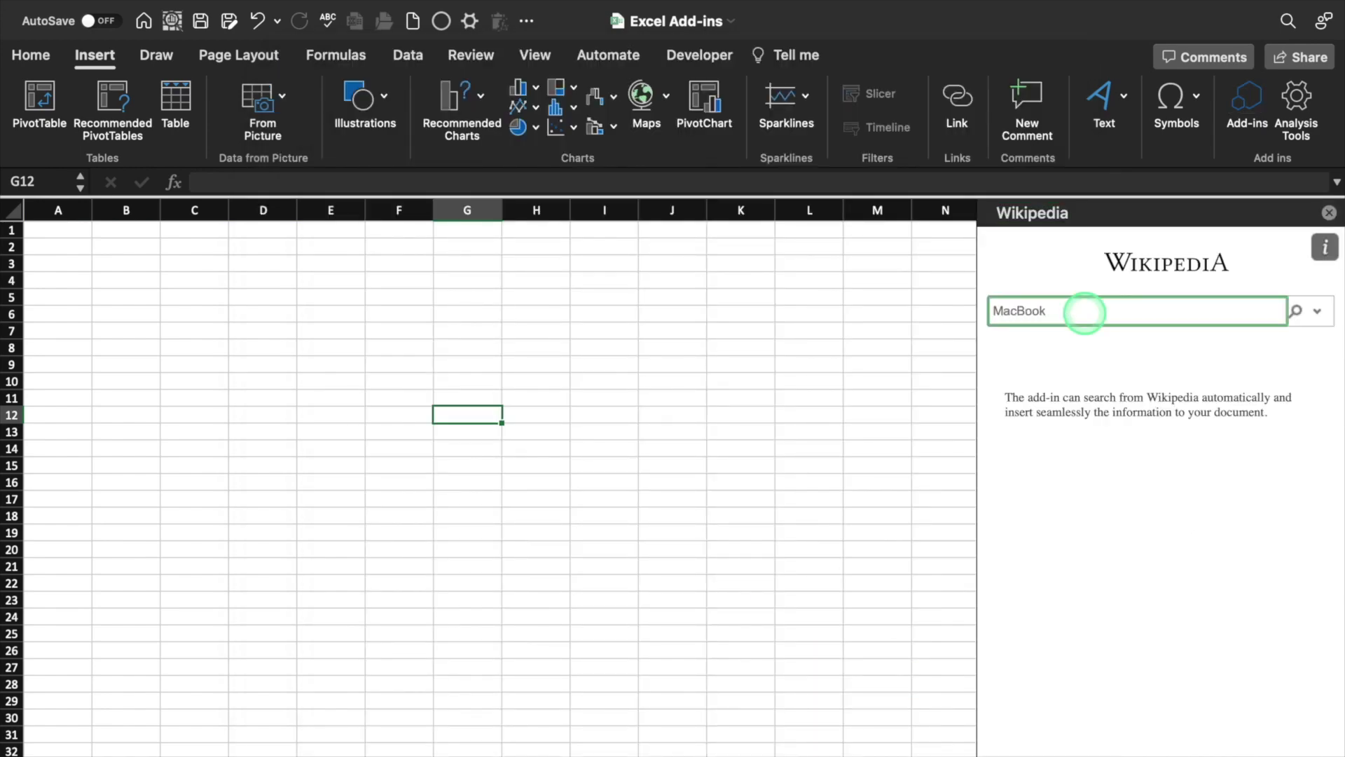
{"action": "key", "text": "Return"}
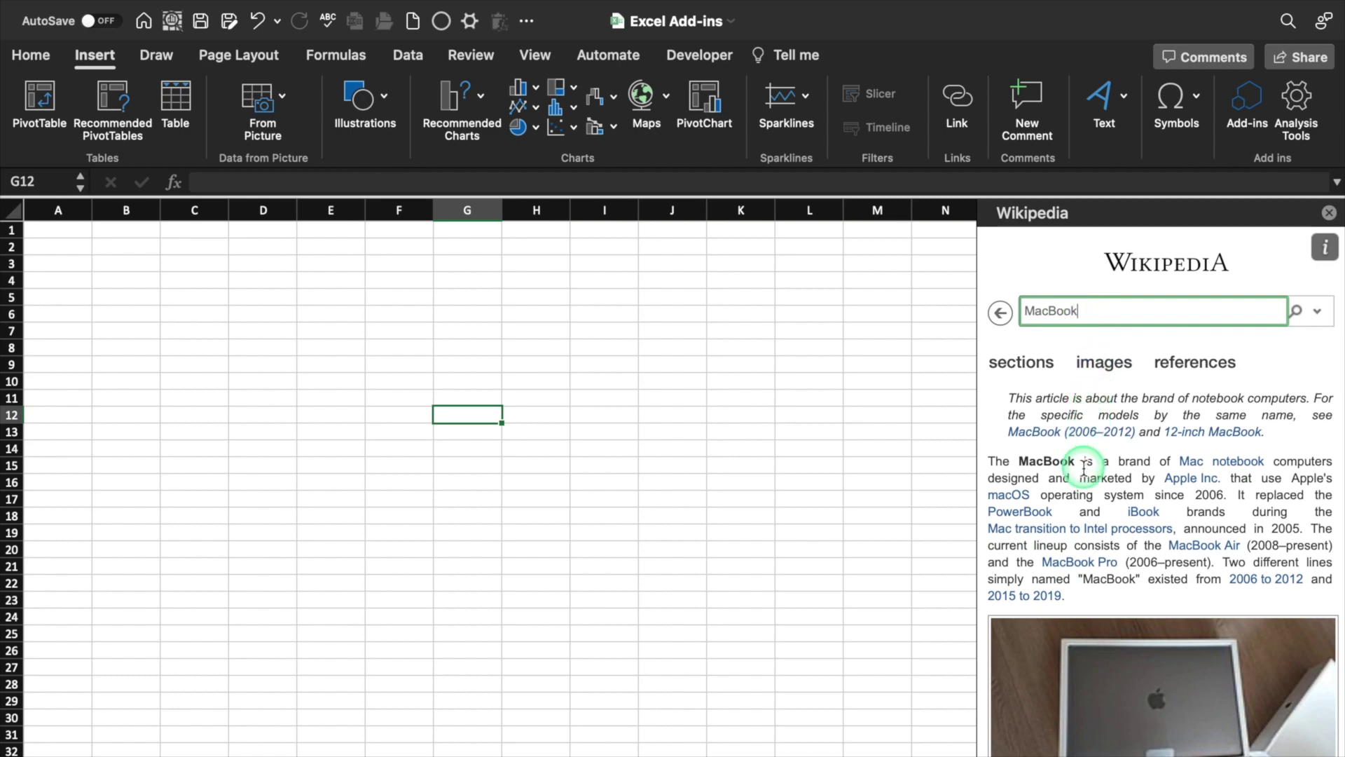
{"action": "left_click_drag", "start_coordinate": [990, 457], "coordinate": [1140, 592]}
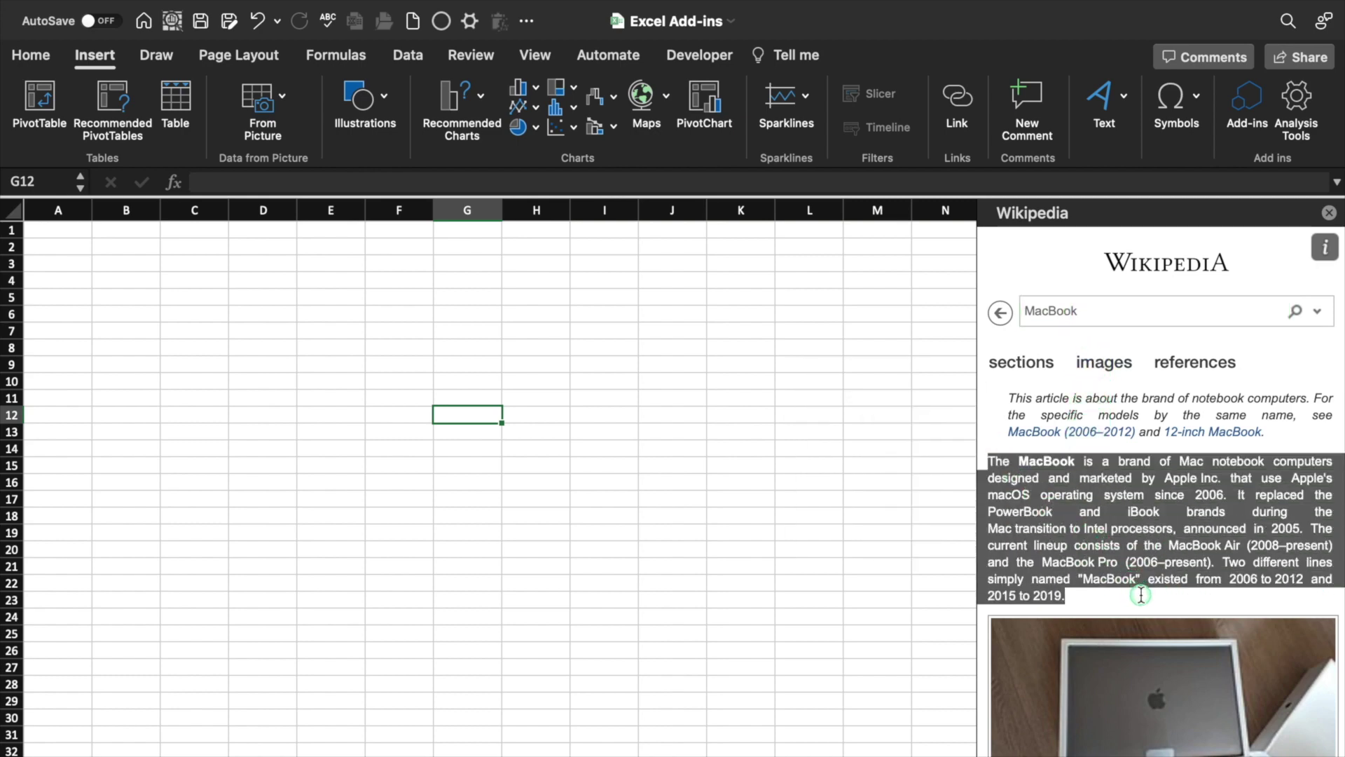
{"action": "left_click", "coordinate": [207, 264]}
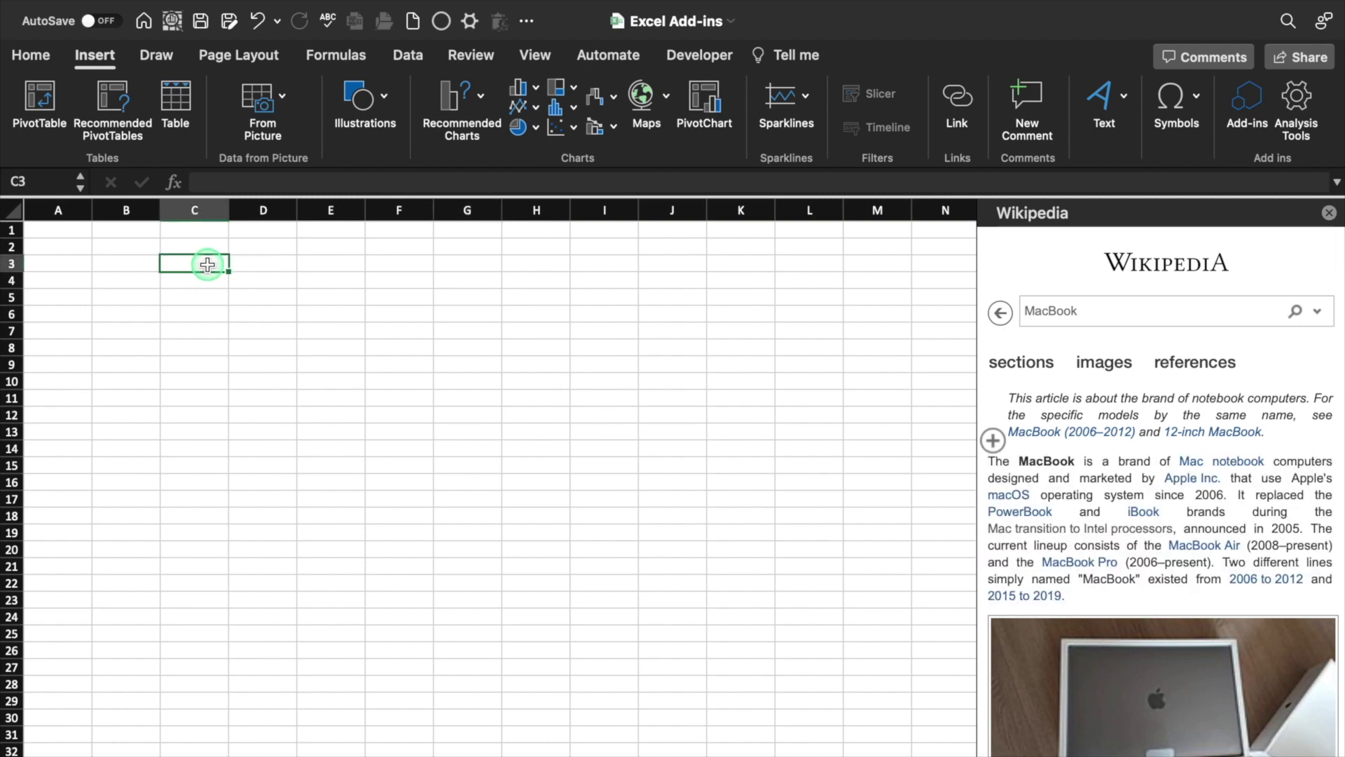
Paste the MacBook paragraph into B3, wrap it, widen column B, and autofit row 3
{"action": "left_click", "coordinate": [138, 262]}
{"action": "left_click", "coordinate": [239, 189]}
{"action": "key", "text": "super+v"}
{"action": "left_click", "coordinate": [129, 262]}
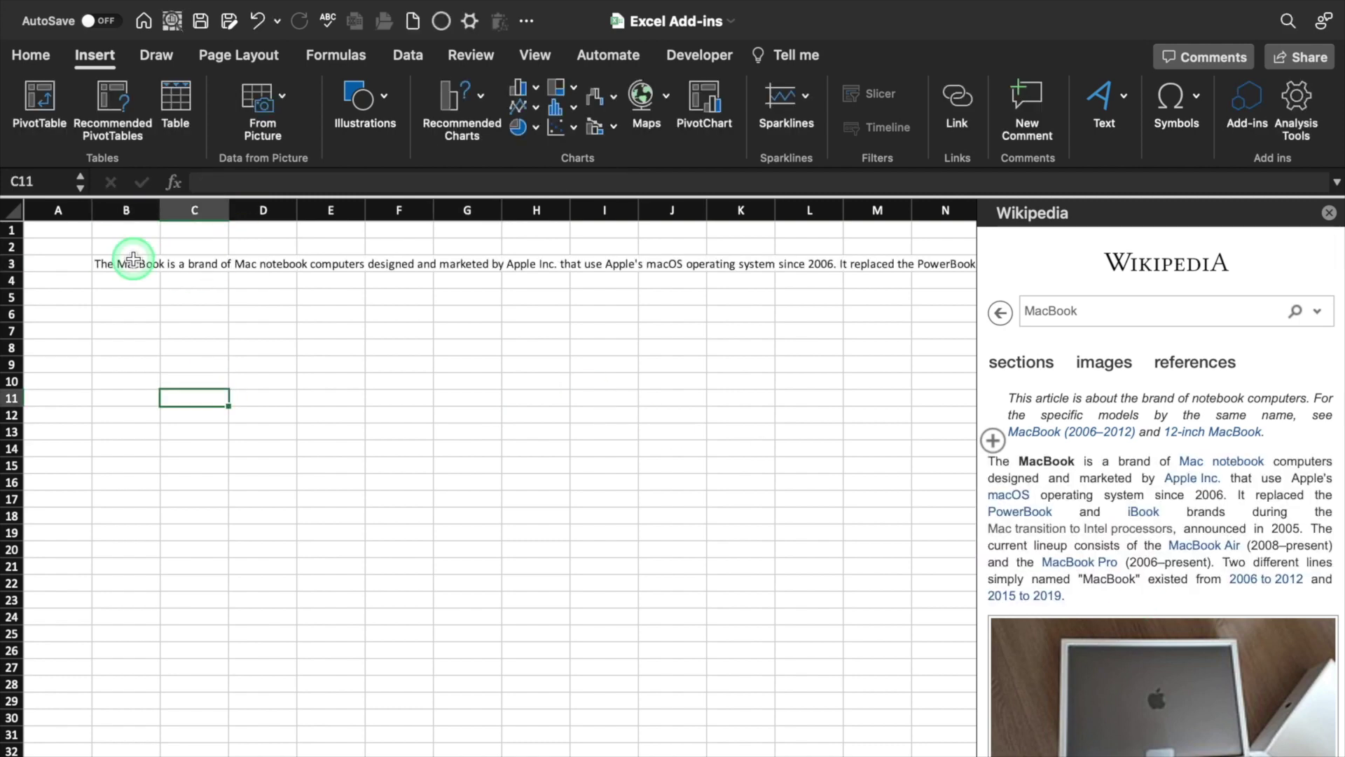
{"action": "left_click", "coordinate": [32, 56]}
{"action": "left_click", "coordinate": [492, 88]}
{"action": "left_click_drag", "start_coordinate": [160, 210], "coordinate": [703, 276]}
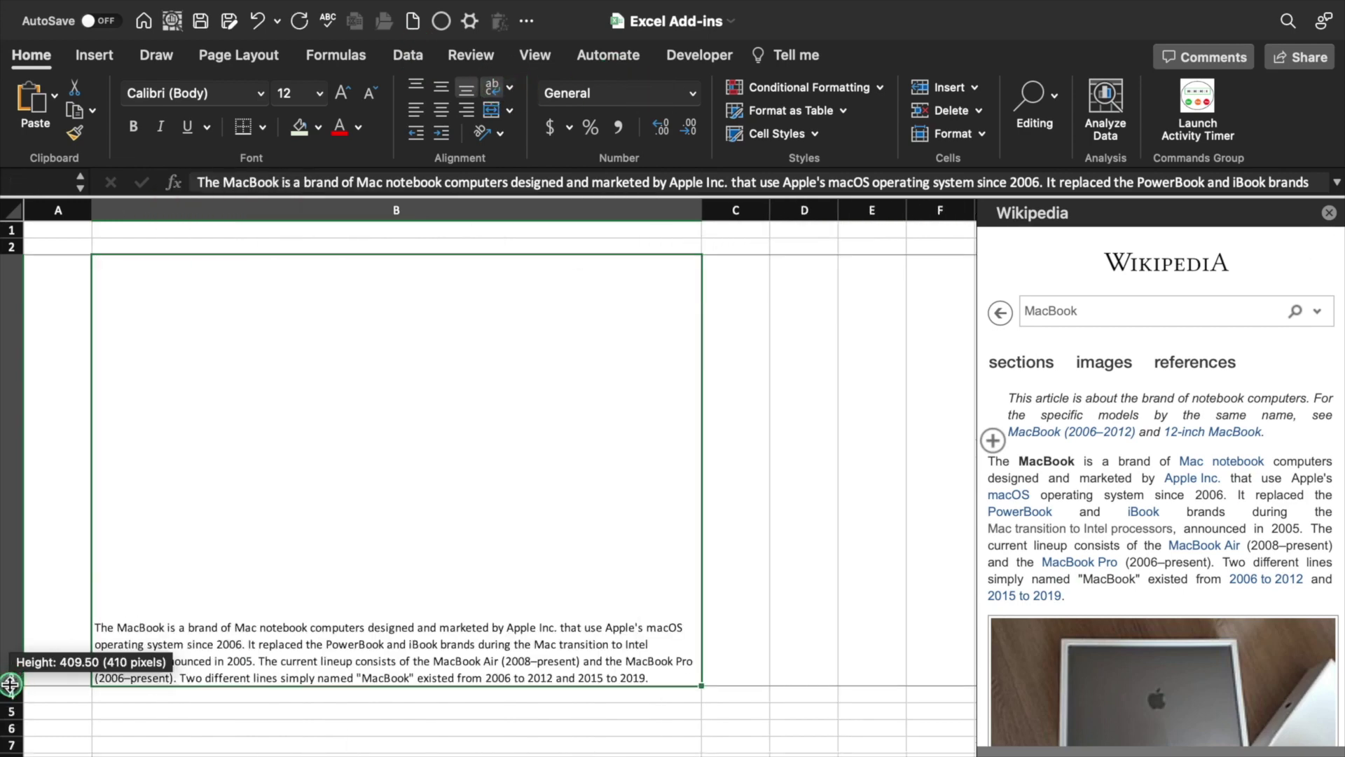
{"action": "double_click", "coordinate": [12, 686]}
{"action": "left_click", "coordinate": [590, 436]}
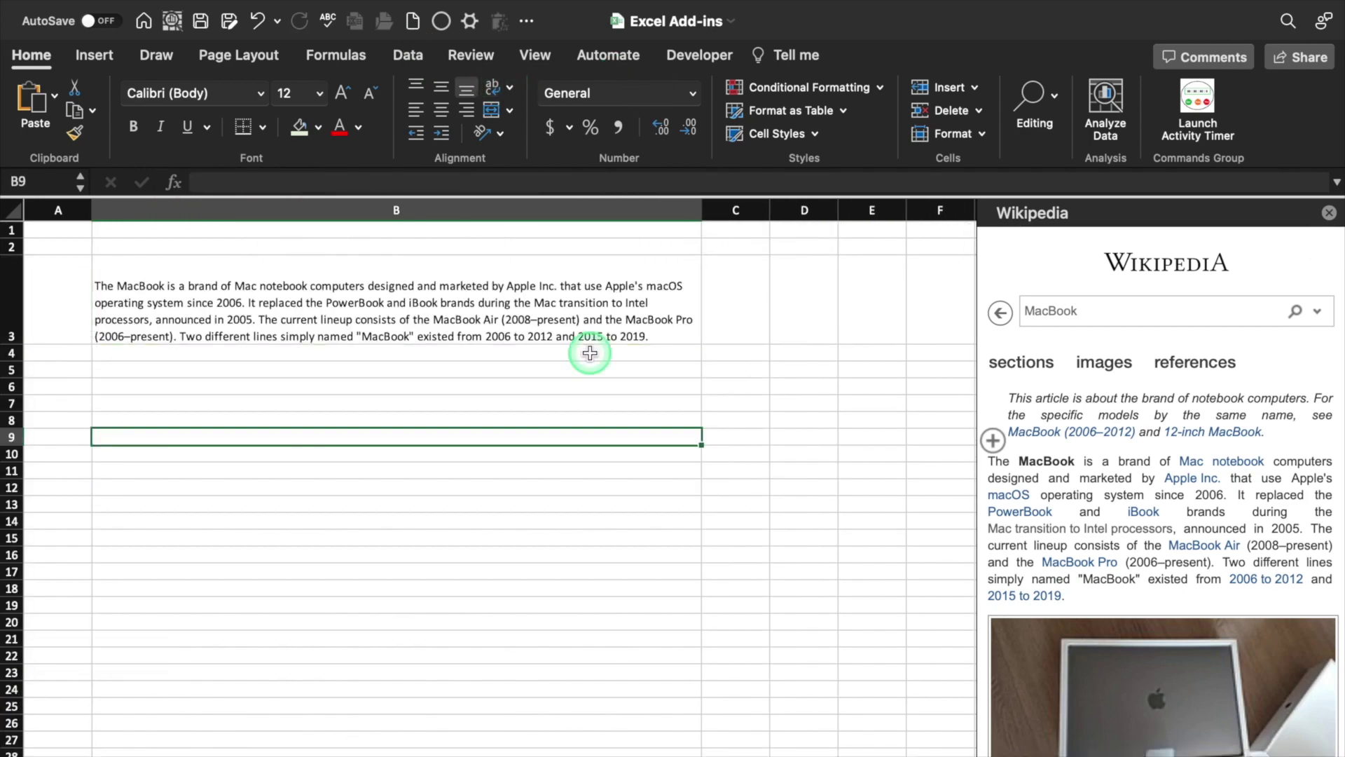
{"action": "left_click", "coordinate": [590, 352]}
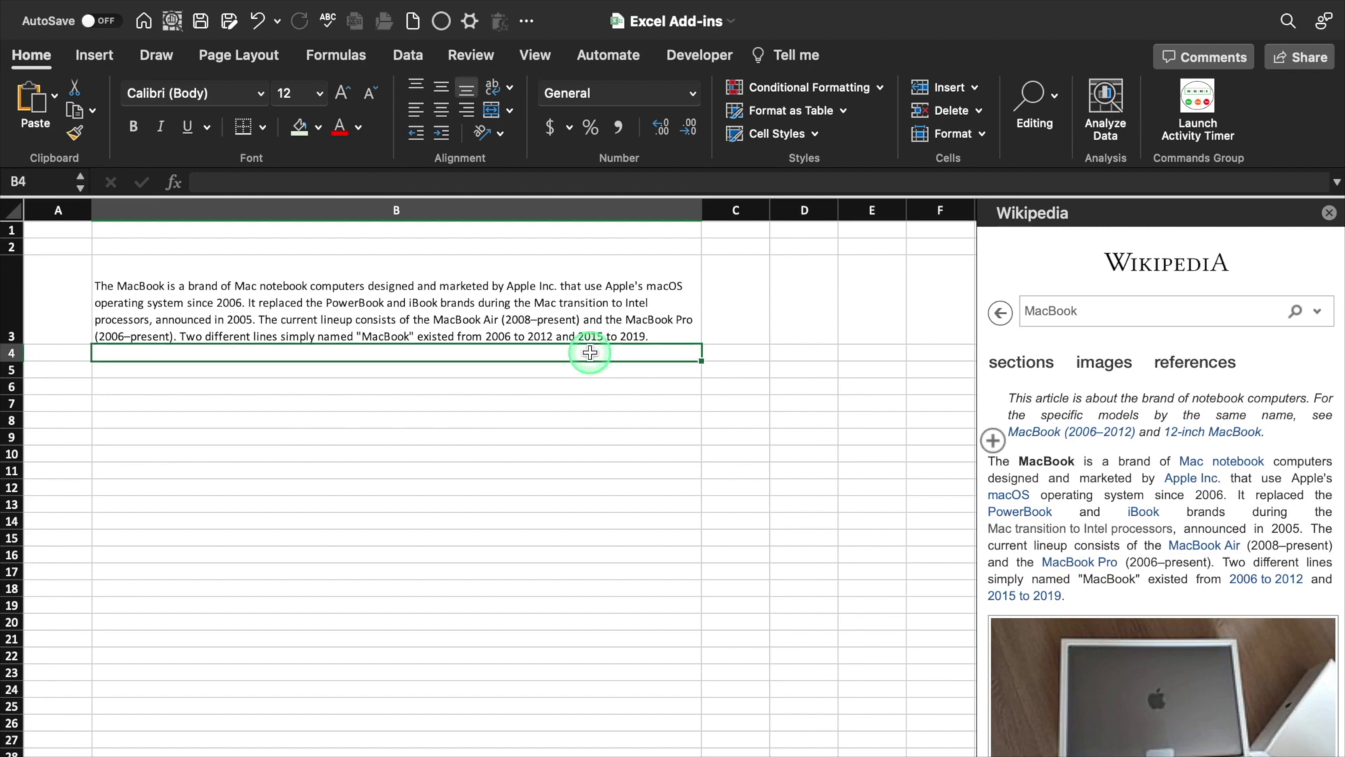
{"action": "left_click", "coordinate": [1115, 361]}
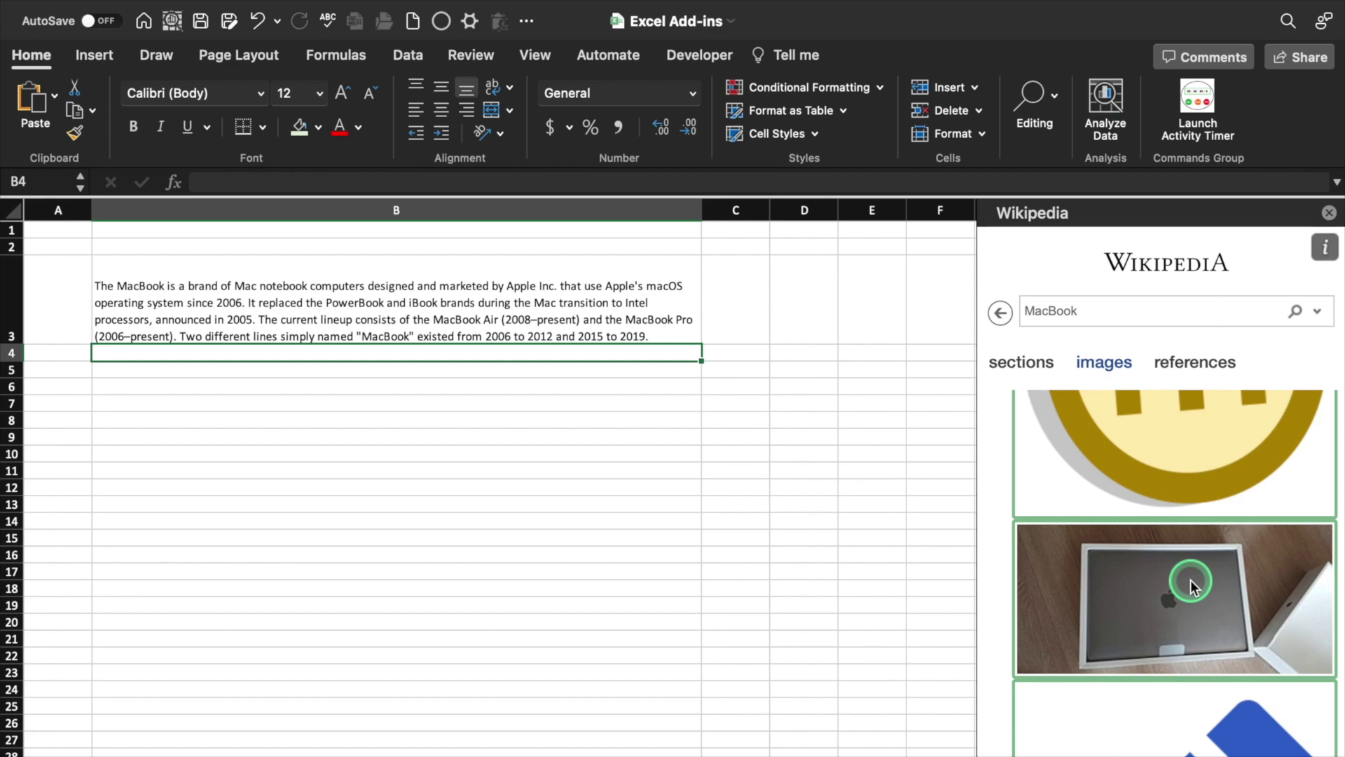
{"action": "left_click_drag", "start_coordinate": [1191, 579], "coordinate": [337, 423]}
{"action": "left_click_drag", "start_coordinate": [409, 494], "coordinate": [626, 634]}
{"action": "left_click", "coordinate": [804, 487]}
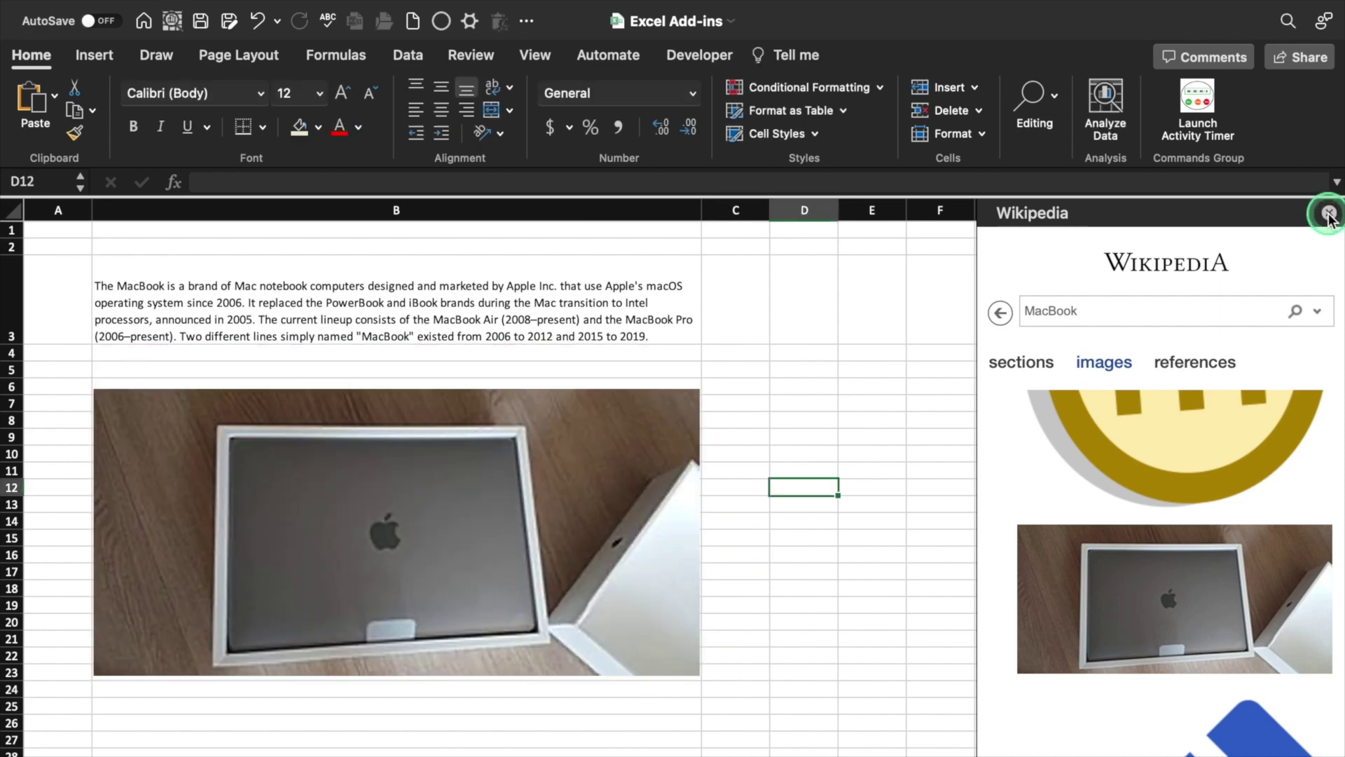
{"action": "left_click", "coordinate": [1329, 214]}
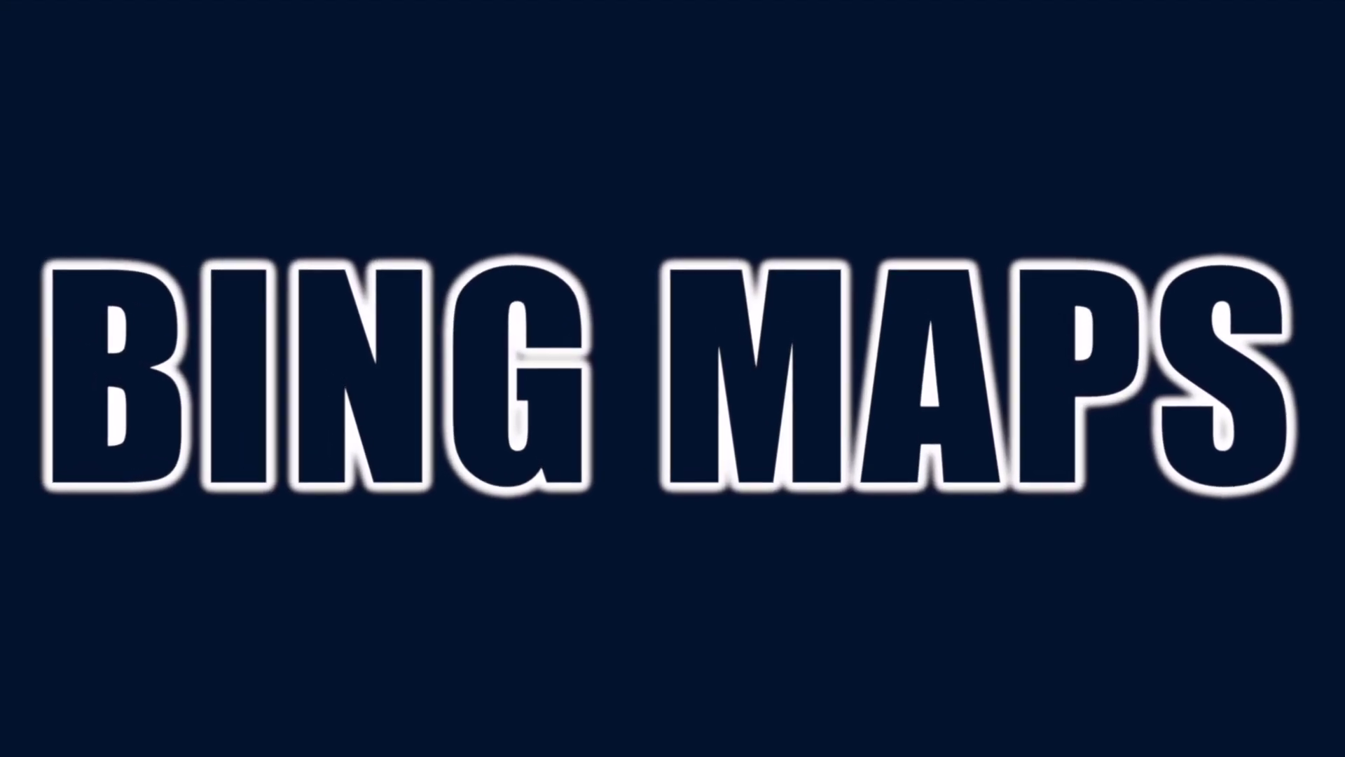
Add a Bing Maps map of Mumbai, resized and placed right of the Areas Allocated table
{"action": "left_click", "coordinate": [505, 252]}
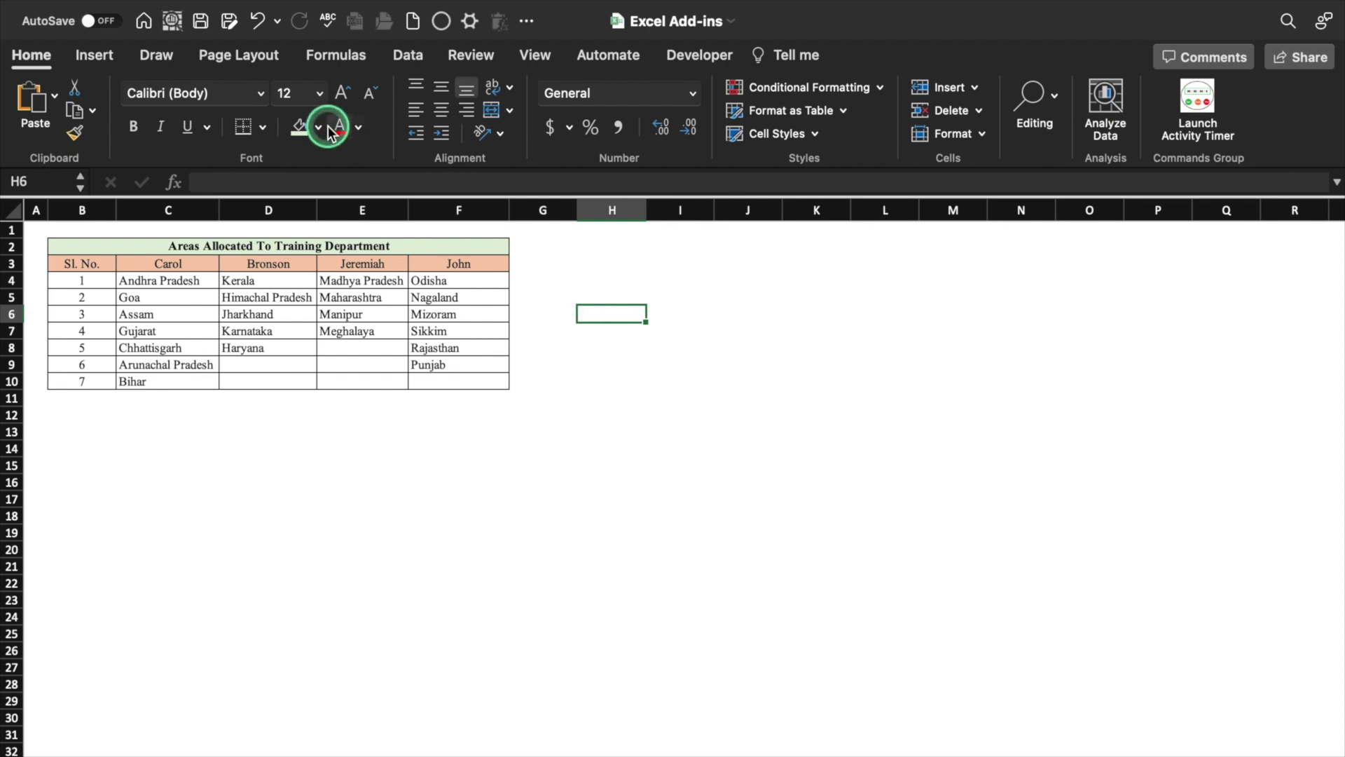
{"action": "left_click", "coordinate": [95, 56]}
{"action": "left_click", "coordinate": [1247, 102]}
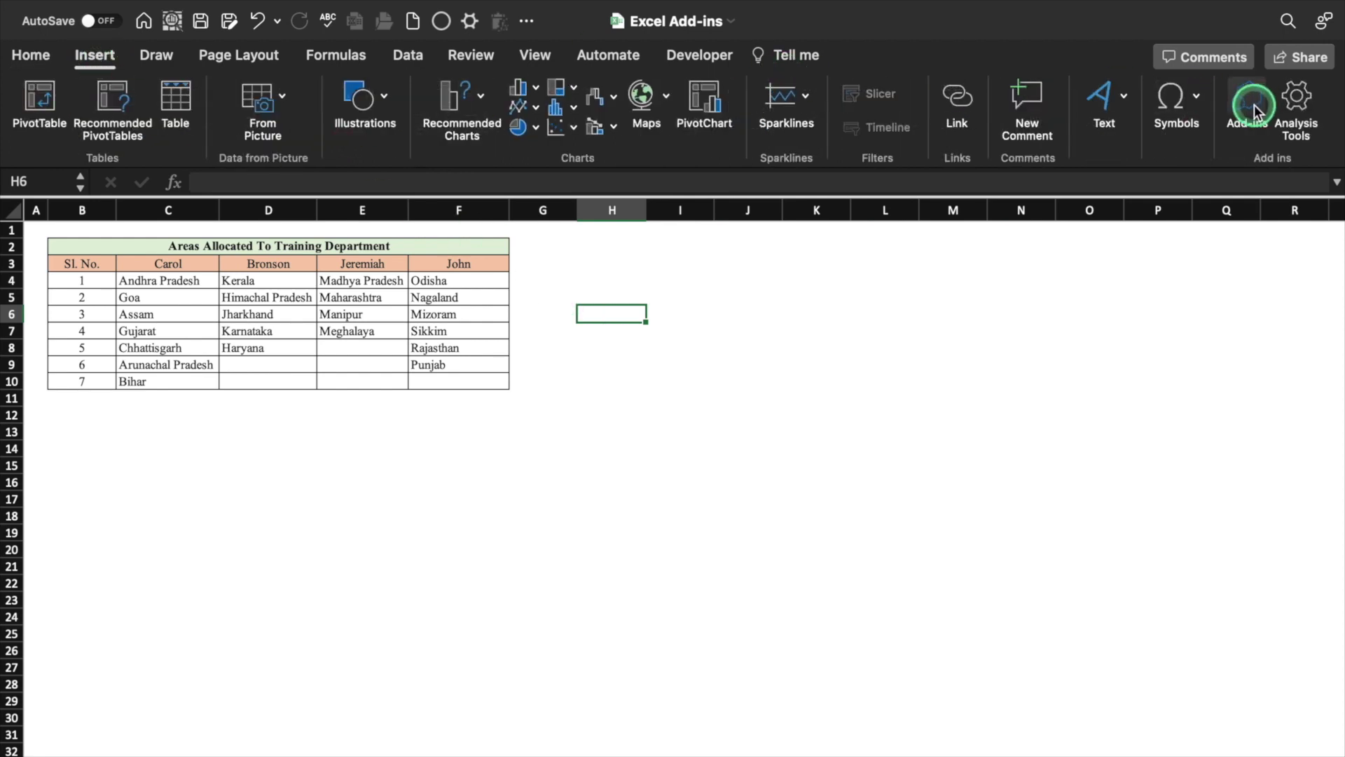
{"action": "left_click", "coordinate": [638, 190]}
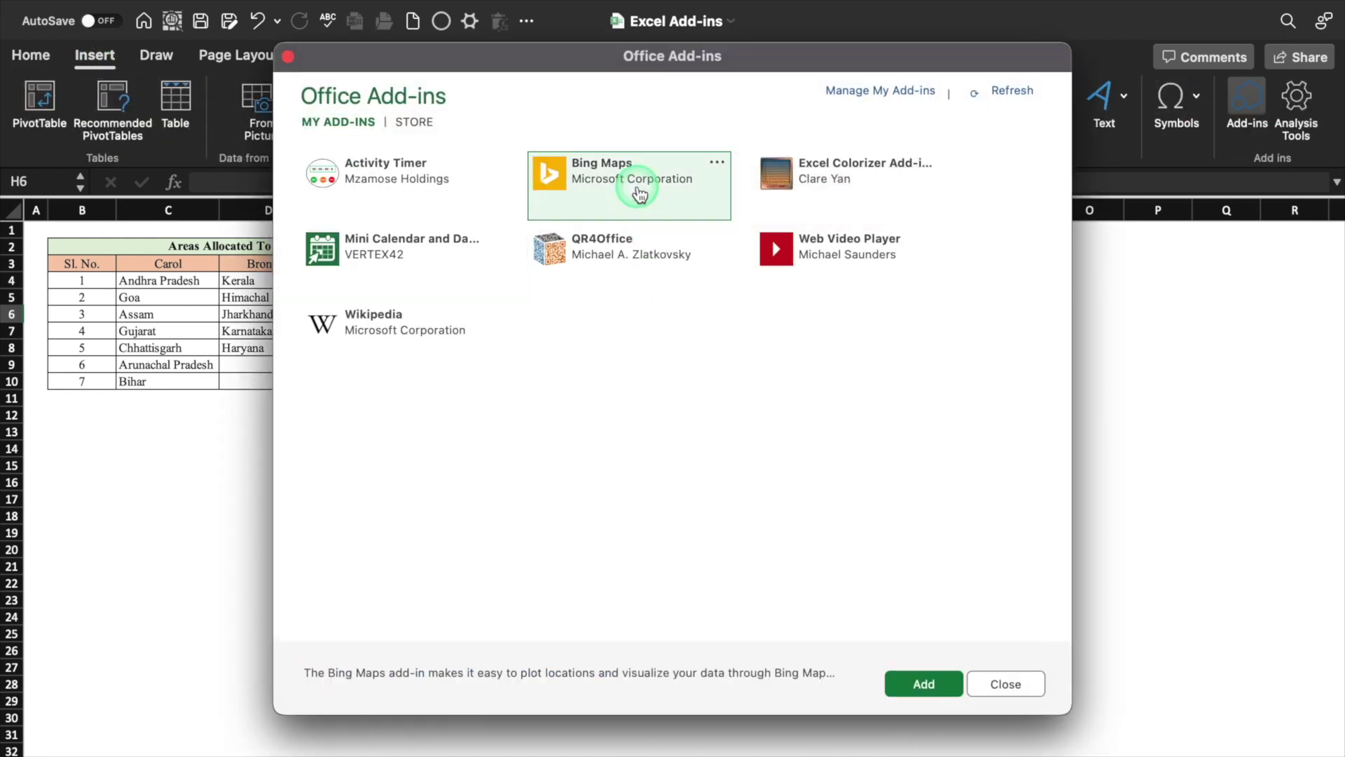
{"action": "left_click", "coordinate": [918, 689]}
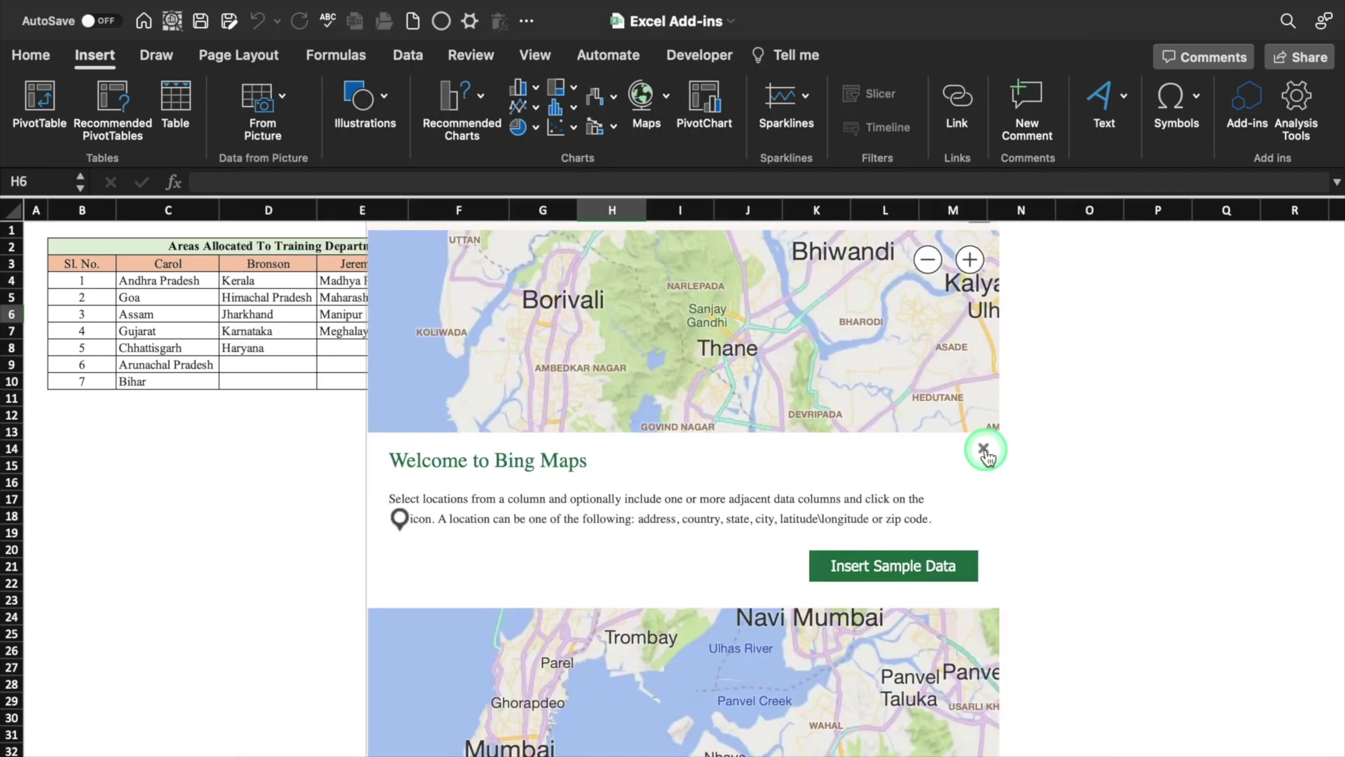
{"action": "left_click", "coordinate": [984, 449]}
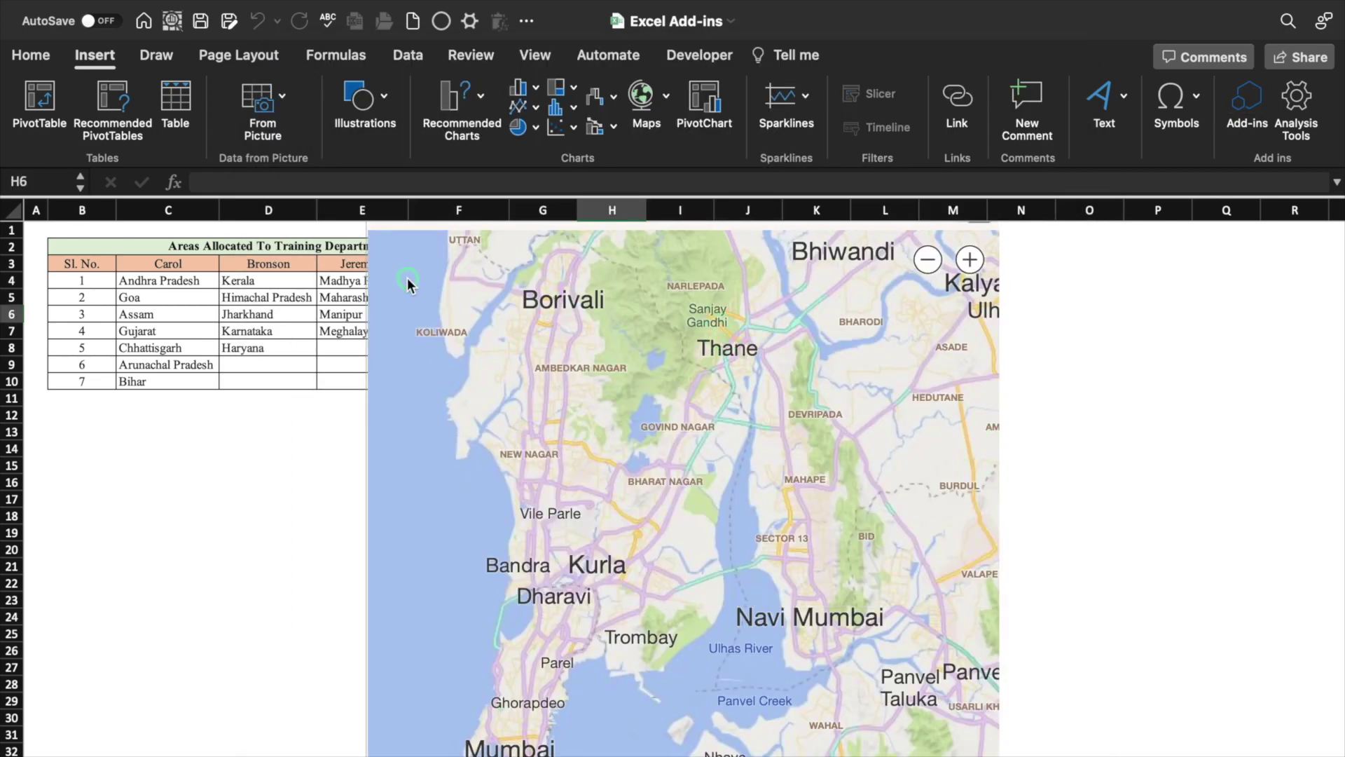
{"action": "left_click", "coordinate": [370, 290]}
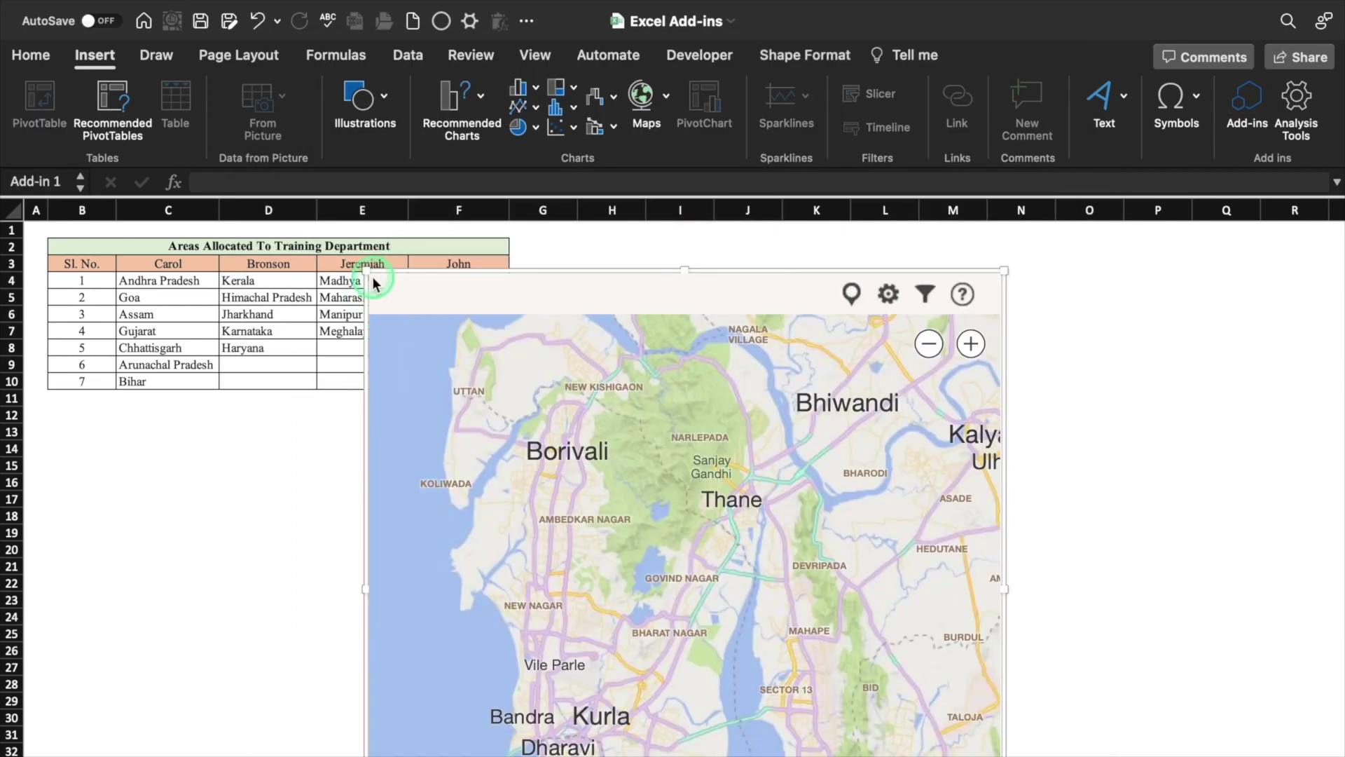
{"action": "left_click_drag", "start_coordinate": [368, 266], "coordinate": [685, 486]}
{"action": "left_click_drag", "start_coordinate": [1007, 580], "coordinate": [1017, 359]}
Plot map pins for the states from column C, then for John's states in column F
{"action": "left_click", "coordinate": [169, 281]}
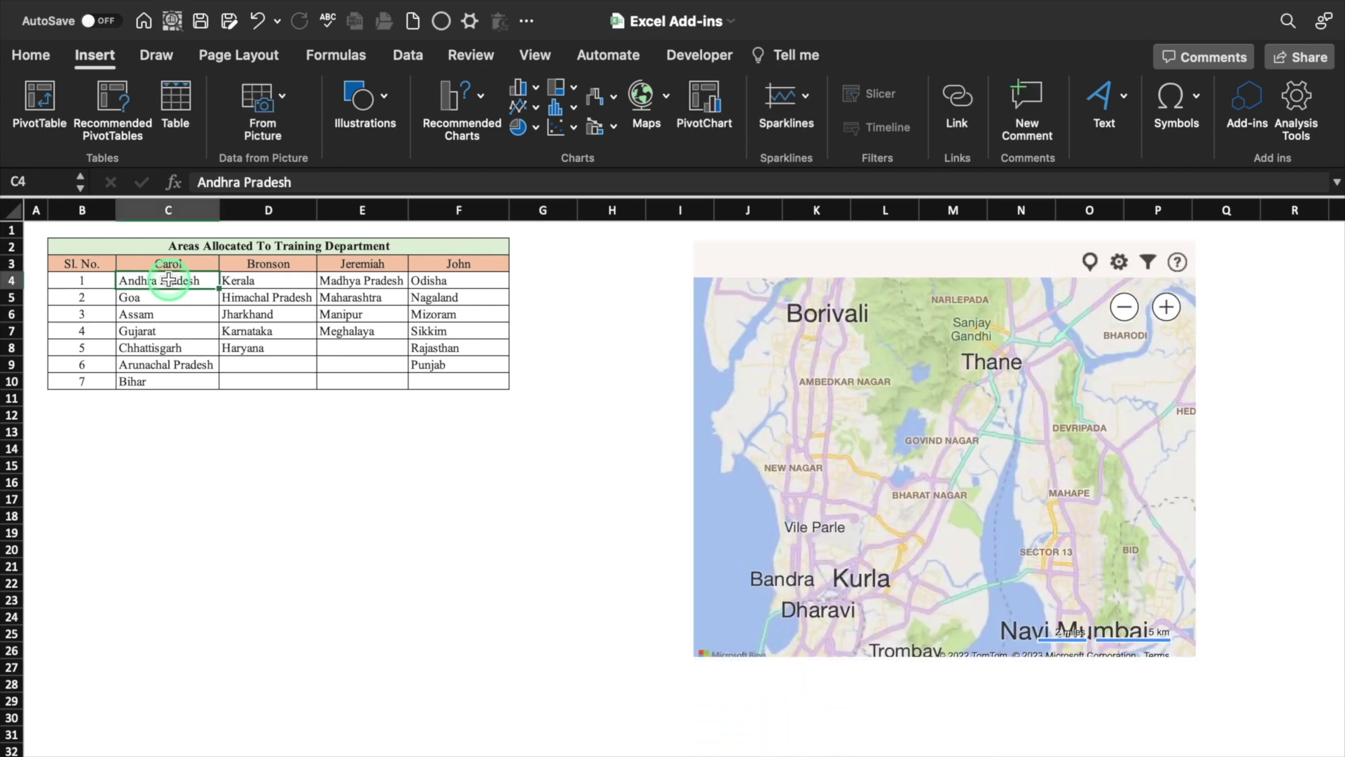
{"action": "left_click_drag", "start_coordinate": [169, 280], "coordinate": [171, 374]}
{"action": "left_click", "coordinate": [843, 248]}
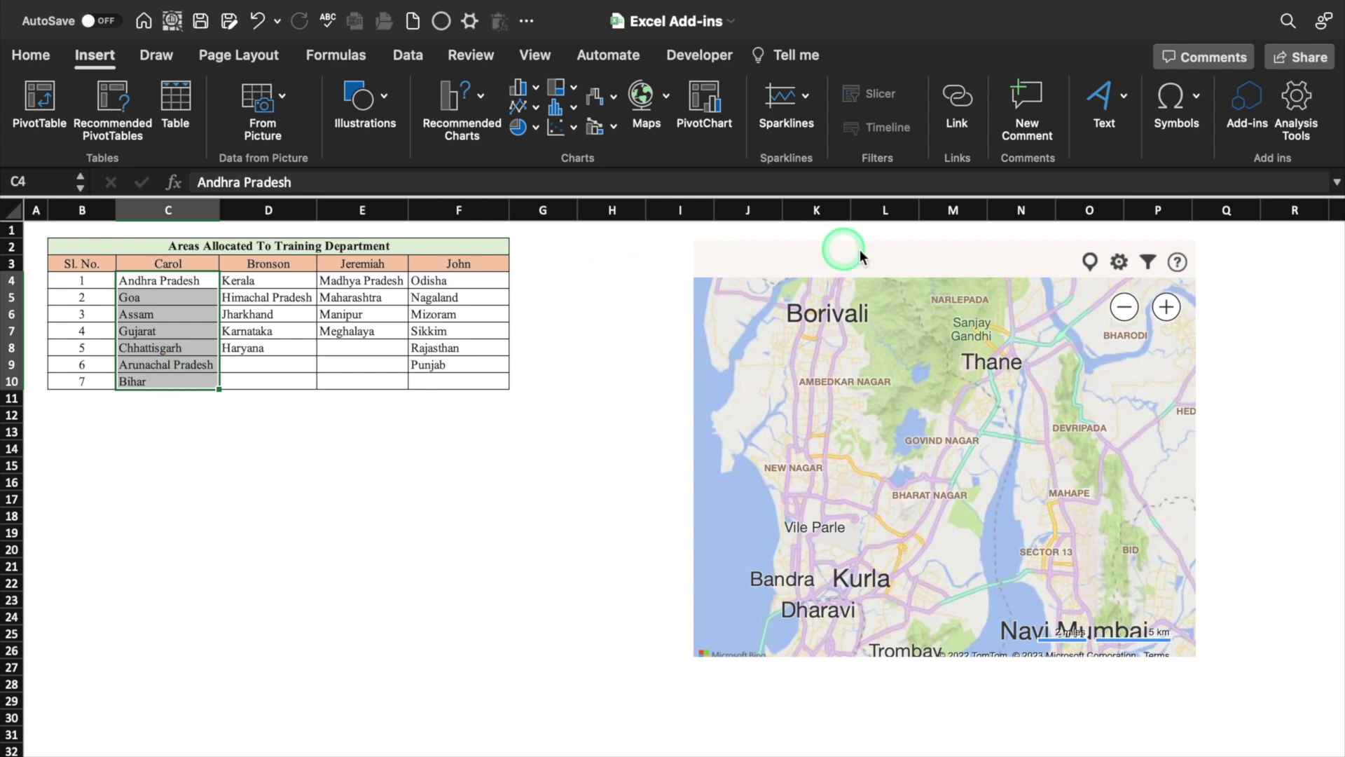
{"action": "left_click", "coordinate": [1091, 264]}
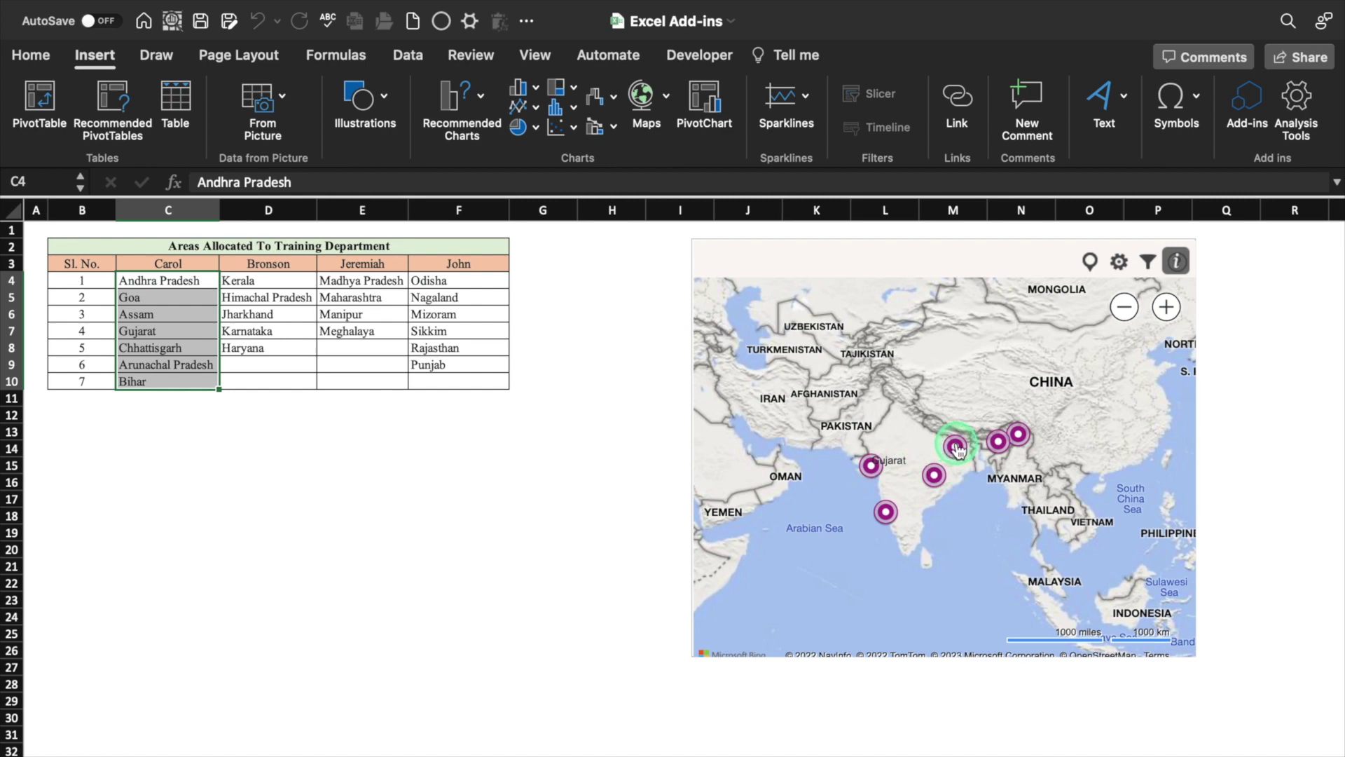
{"action": "left_click", "coordinate": [549, 426]}
{"action": "left_click_drag", "start_coordinate": [477, 283], "coordinate": [477, 377]}
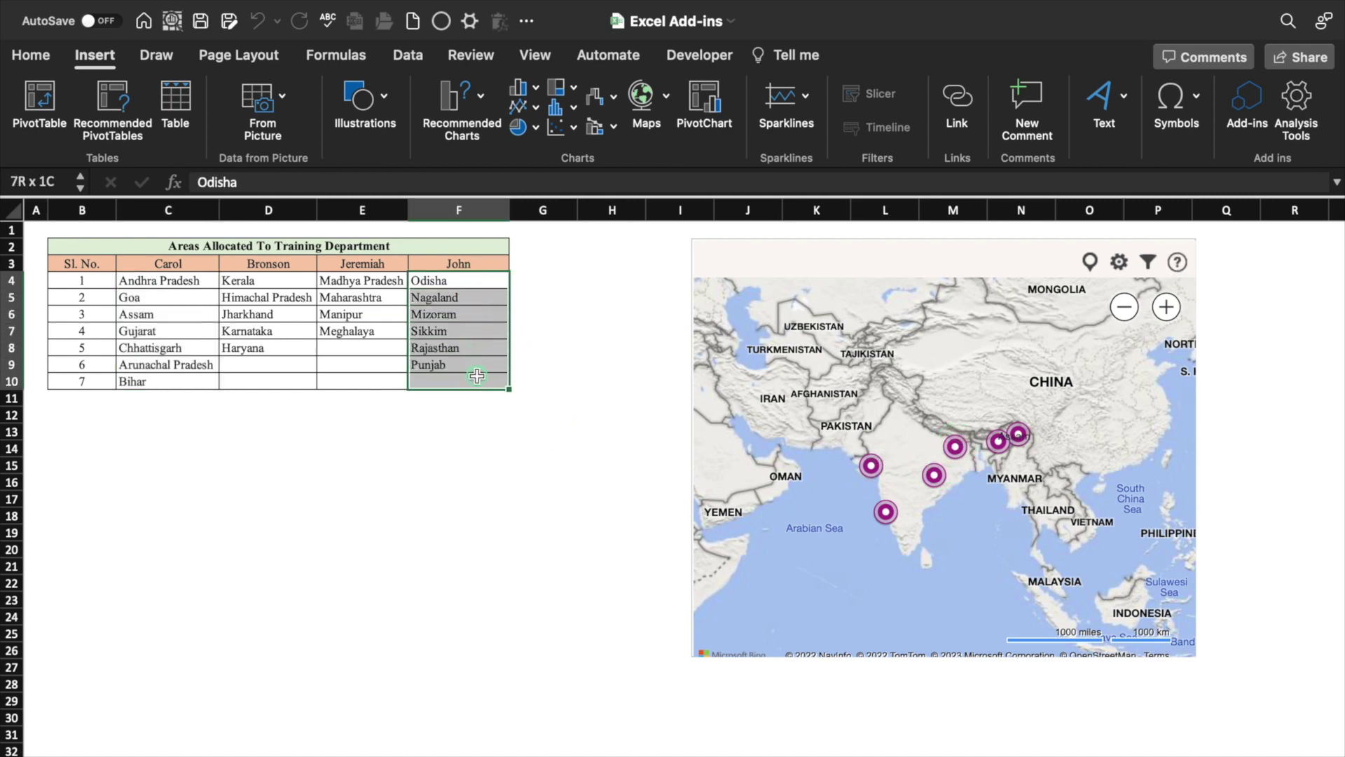
{"action": "left_click", "coordinate": [1090, 263]}
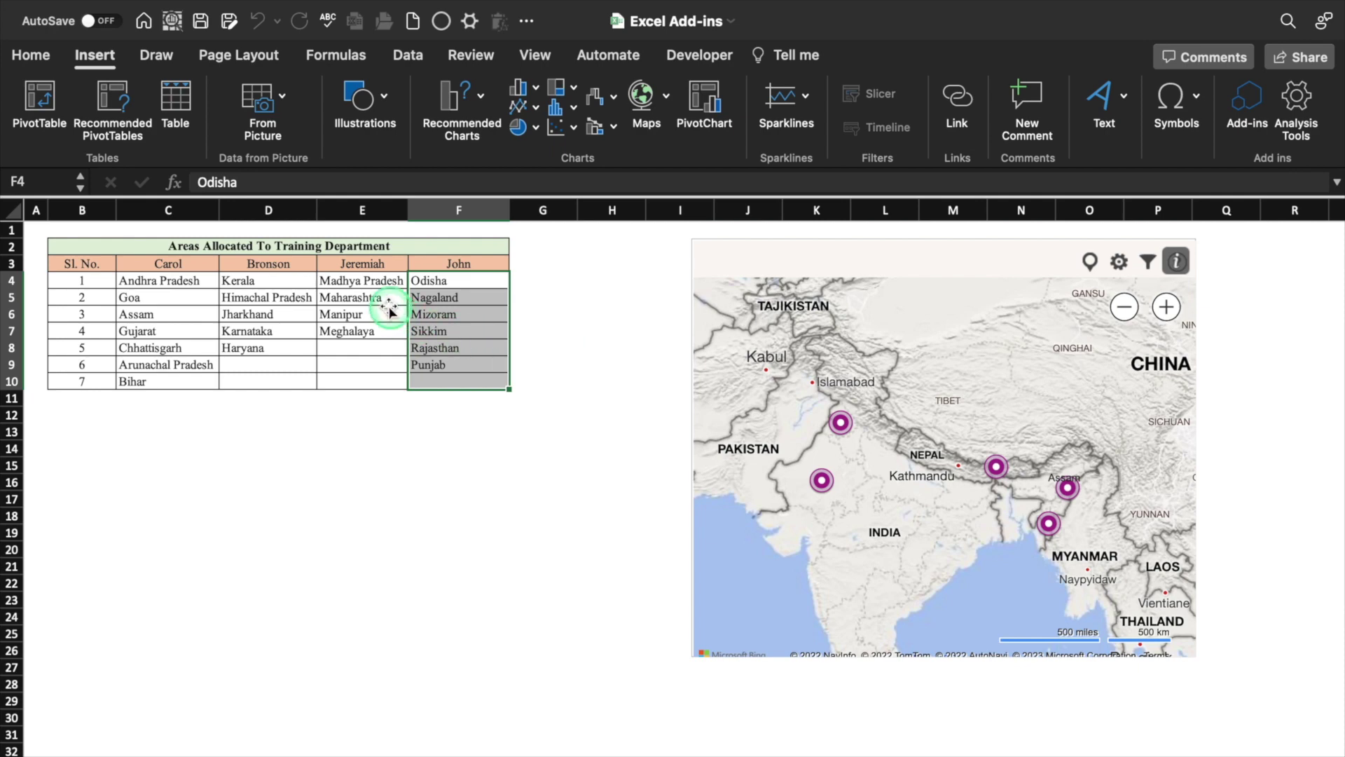
Replace the pins with Bronson's states from column D and deselect the map
{"action": "left_click_drag", "start_coordinate": [293, 286], "coordinate": [291, 384]}
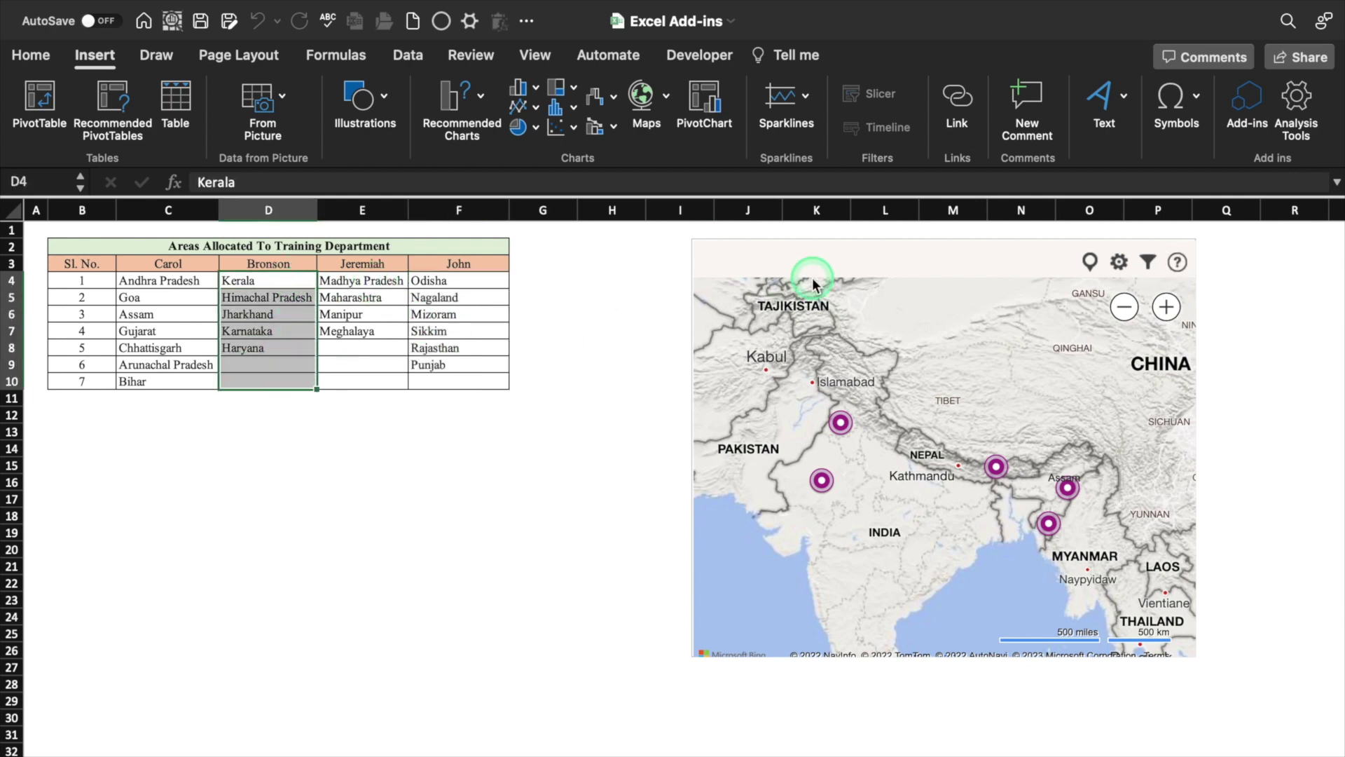
{"action": "left_click", "coordinate": [1090, 262]}
{"action": "left_click", "coordinate": [901, 487]}
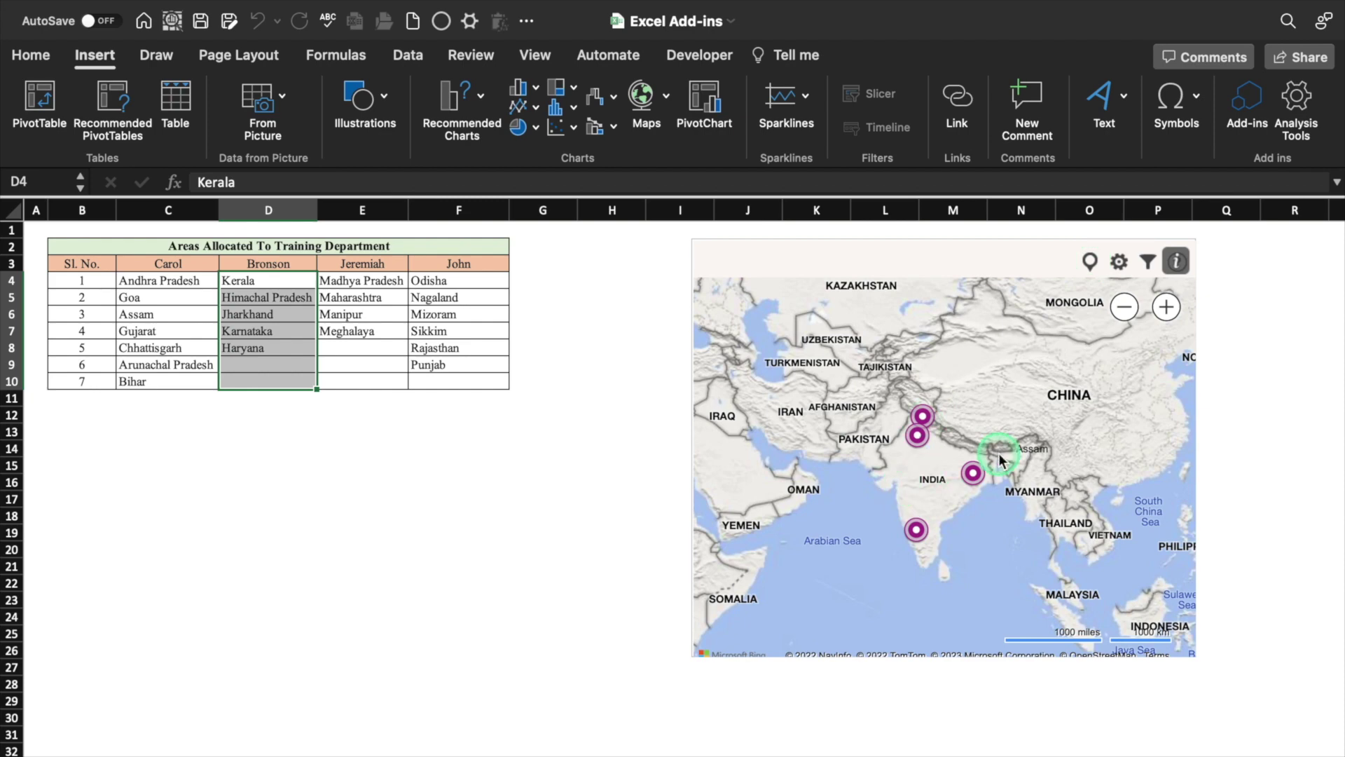
{"action": "left_click", "coordinate": [630, 531]}
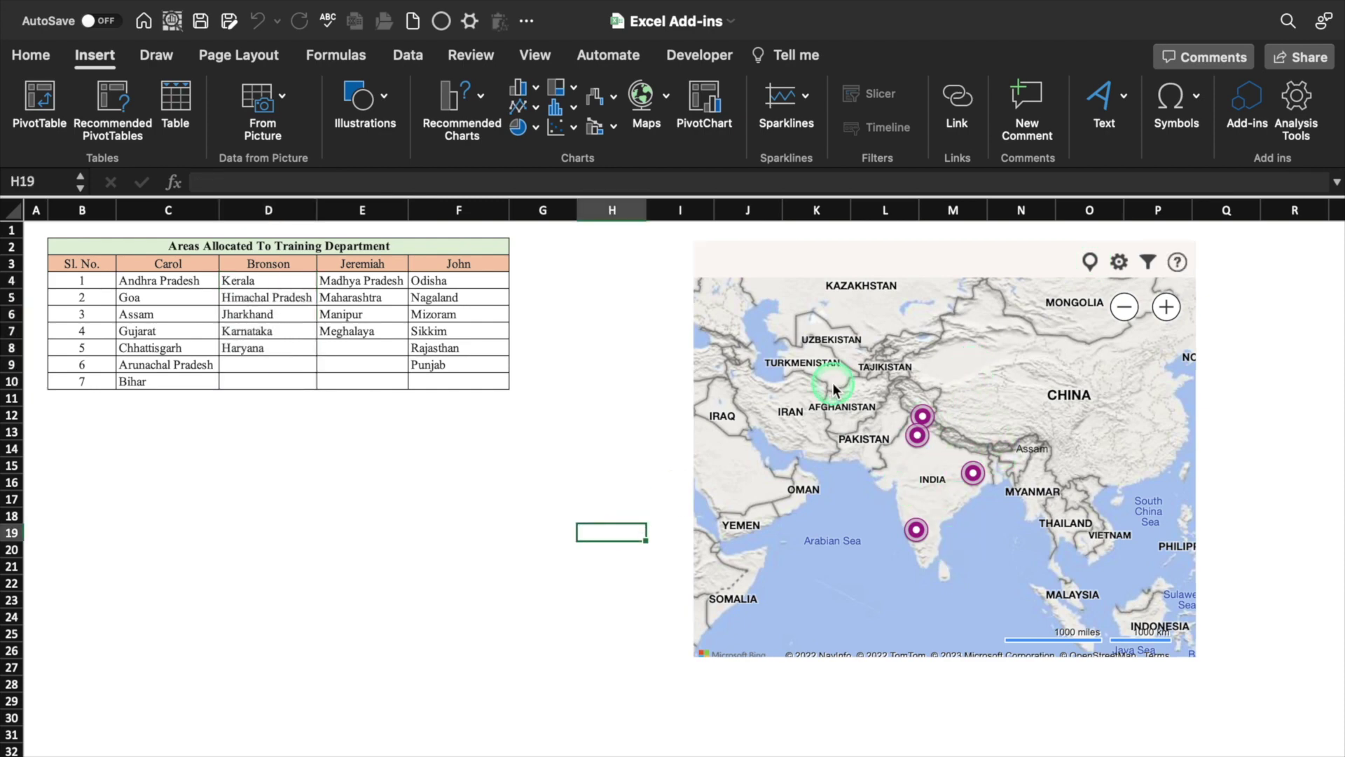
Switch the map to Bird's Eye satellite imagery
{"action": "left_click", "coordinate": [1119, 264]}
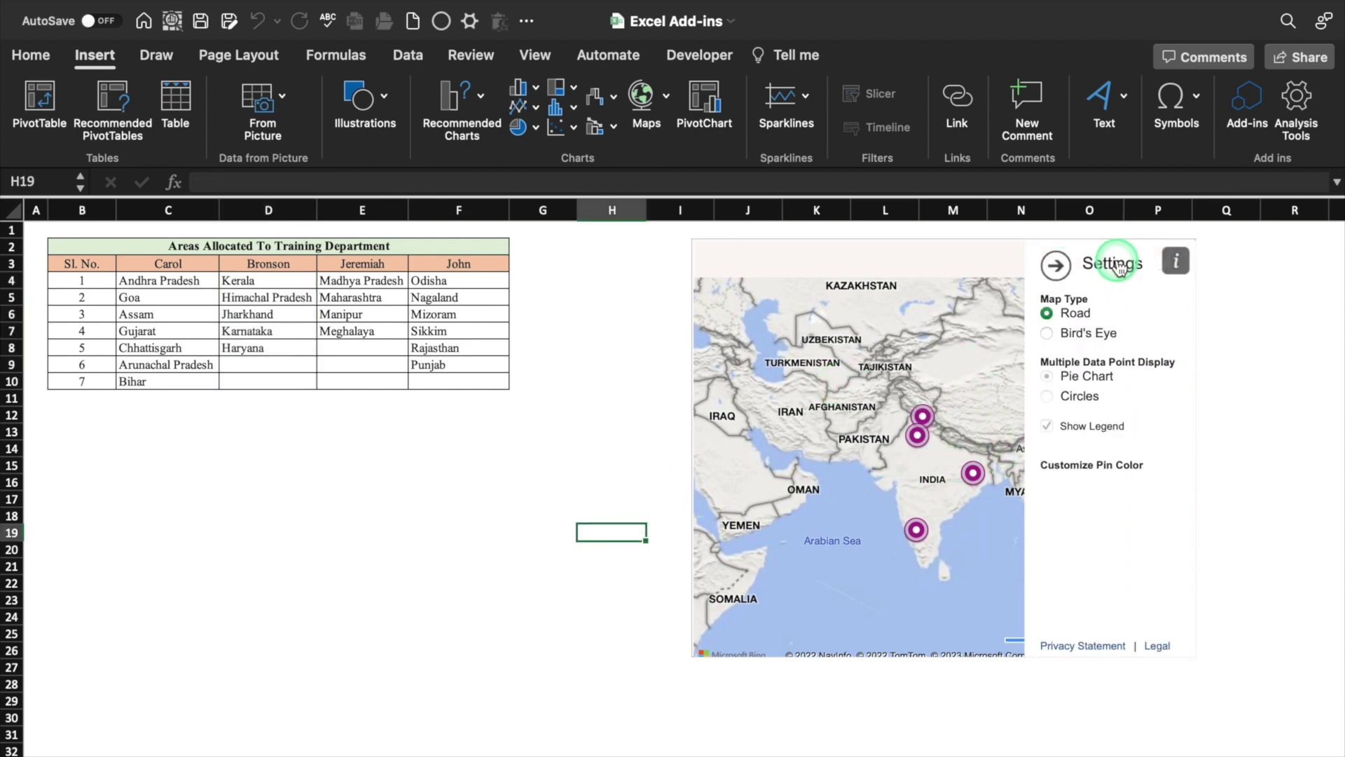
{"action": "left_click", "coordinate": [993, 333]}
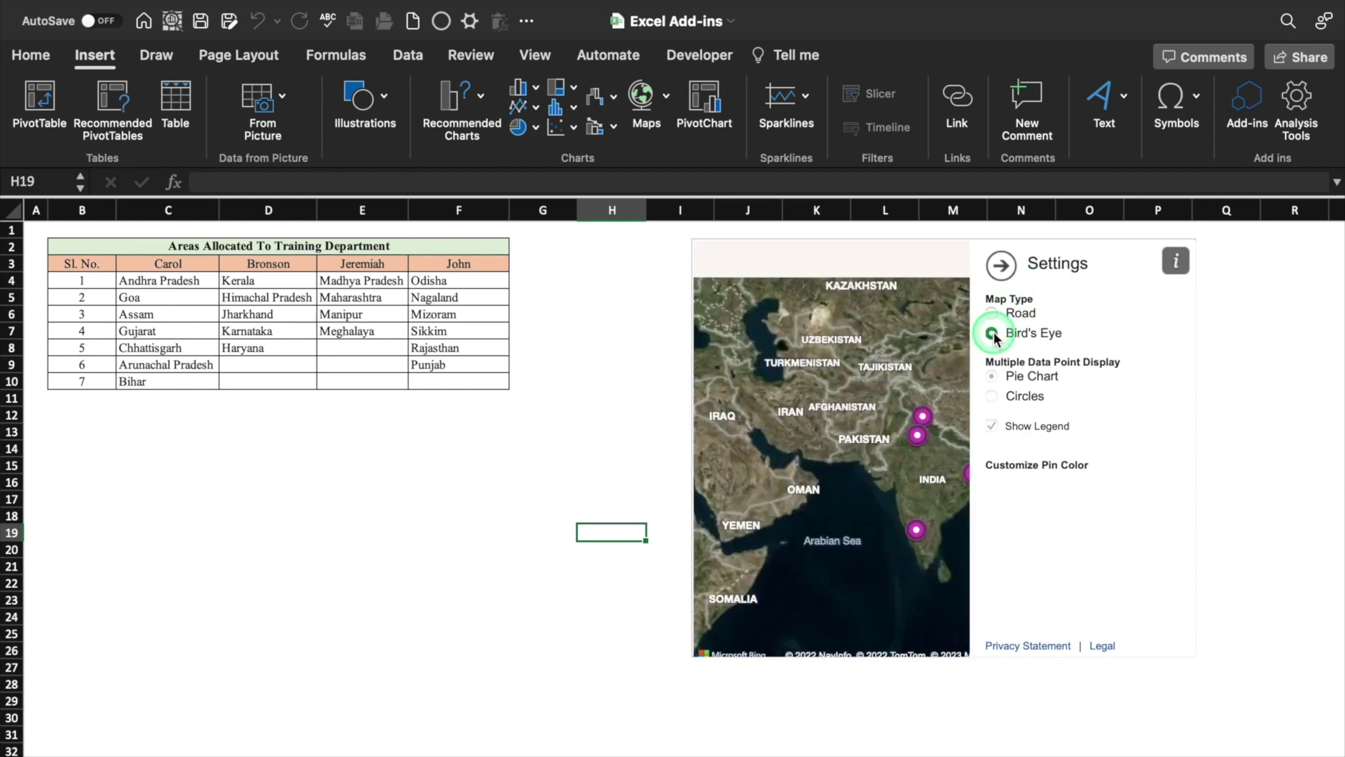
{"action": "left_click", "coordinate": [1293, 263]}
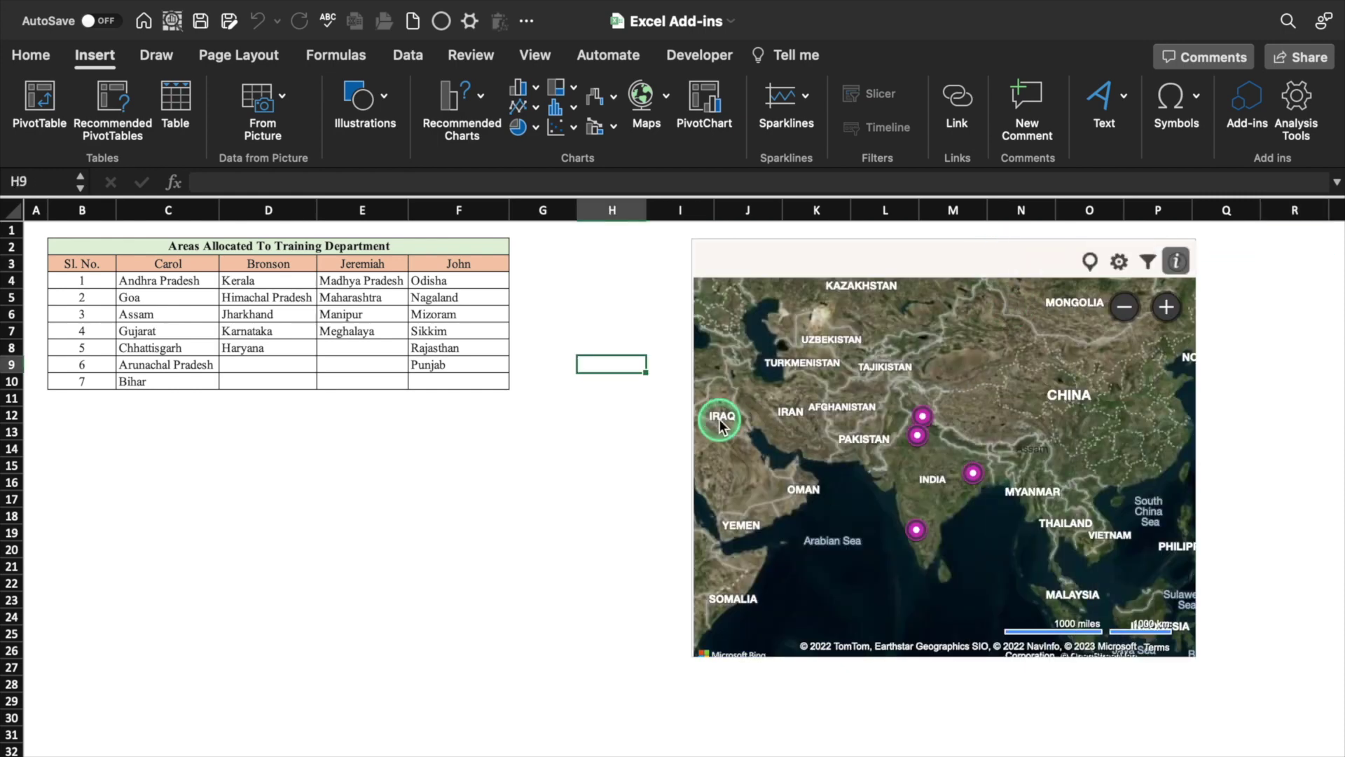
Filter the map to show only Haryana, Karnataka and Himachal Pradesh
{"action": "left_click", "coordinate": [1150, 263]}
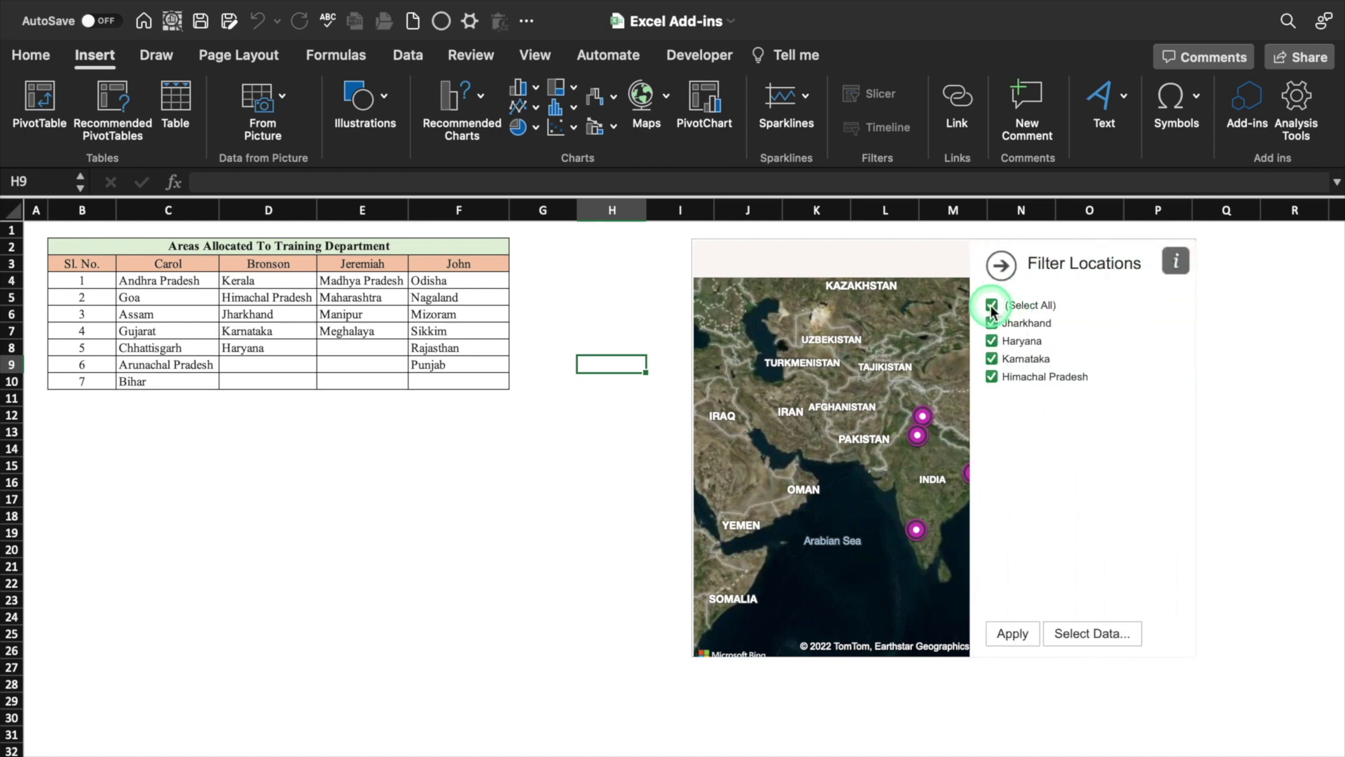
{"action": "left_click", "coordinate": [992, 306]}
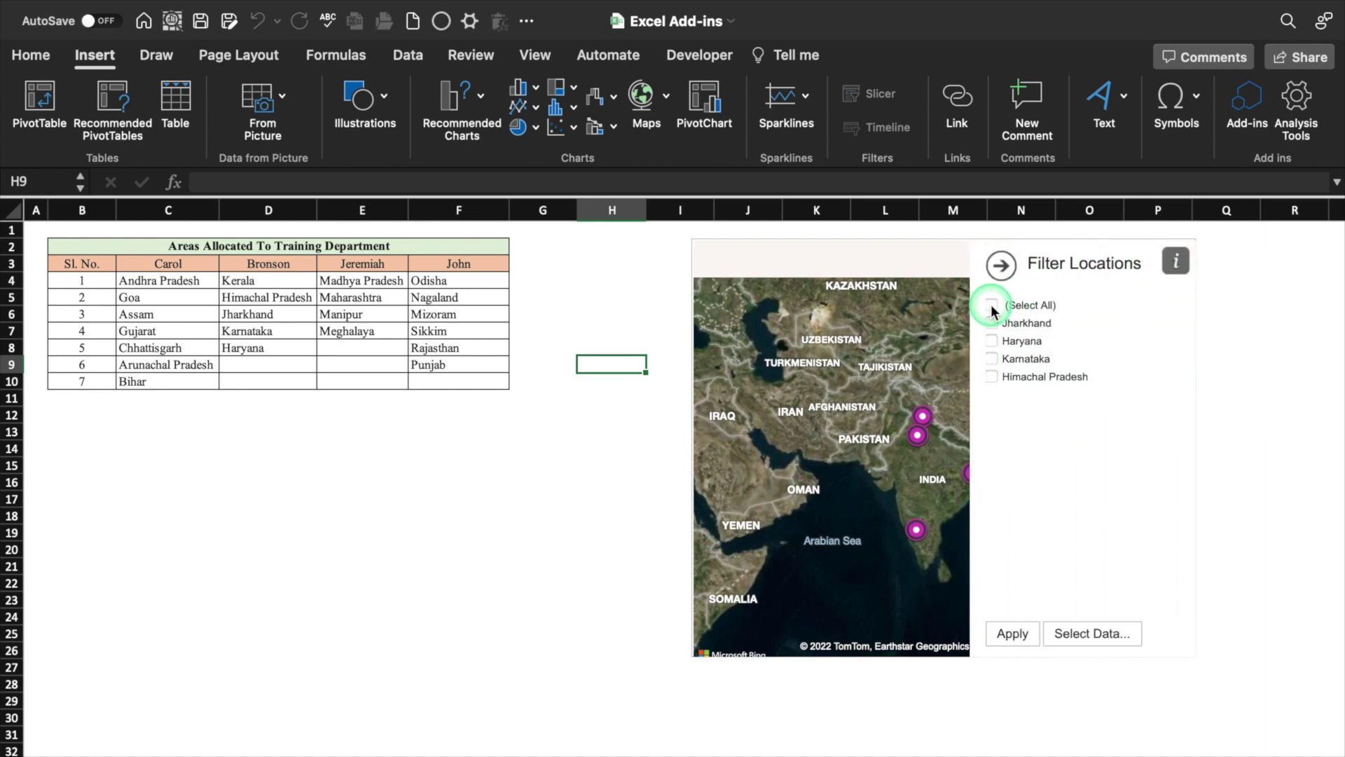
{"action": "left_click", "coordinate": [992, 358]}
{"action": "left_click", "coordinate": [992, 377]}
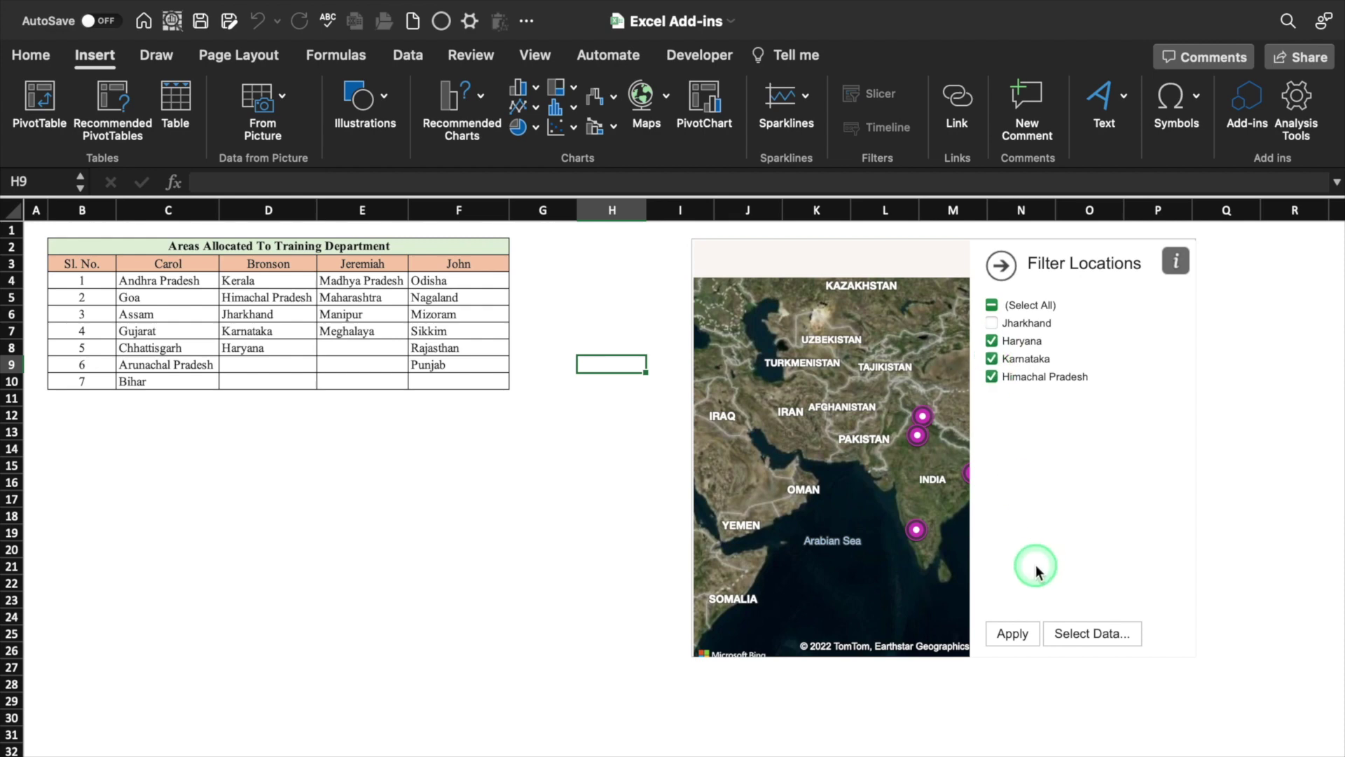
{"action": "left_click", "coordinate": [1012, 633]}
{"action": "left_click", "coordinate": [1086, 685]}
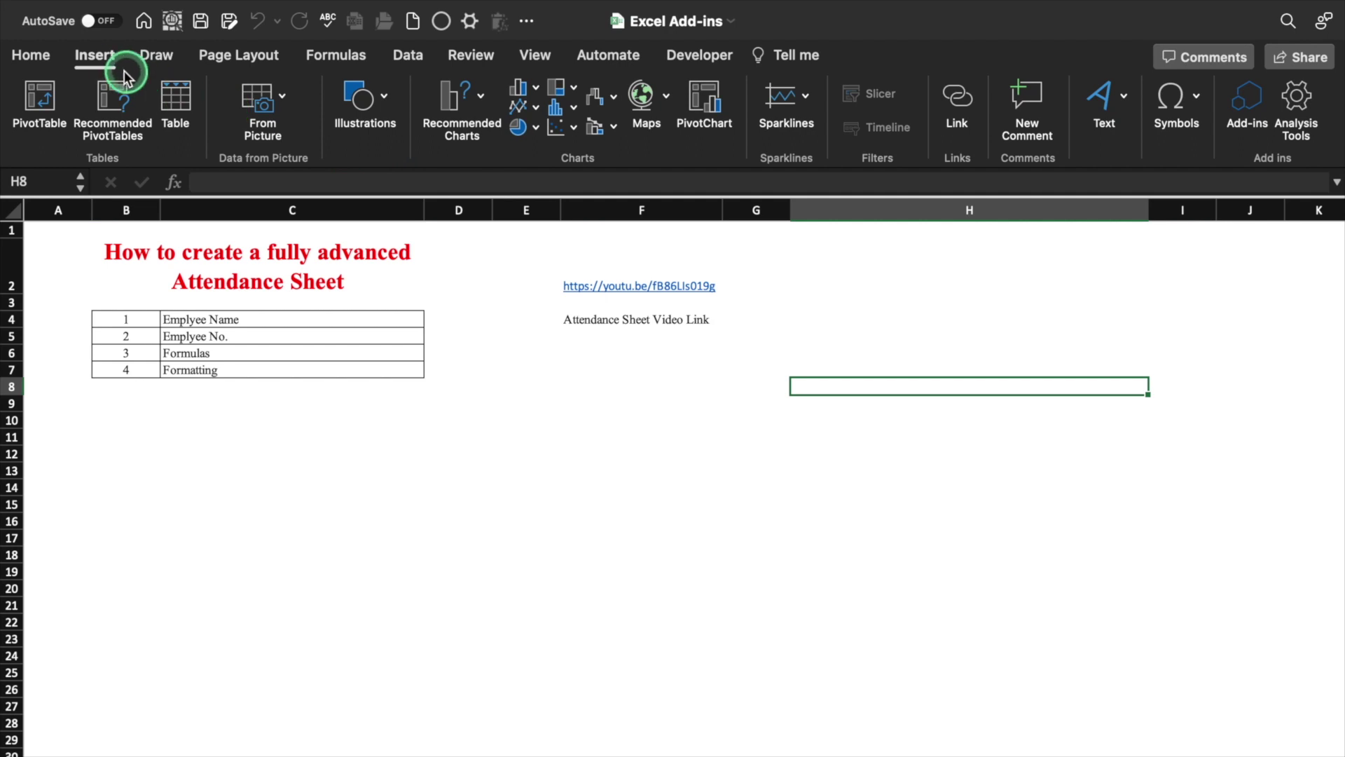
Insert the Web Video Player add-in into the attendance sheet
{"action": "left_click", "coordinate": [1235, 115]}
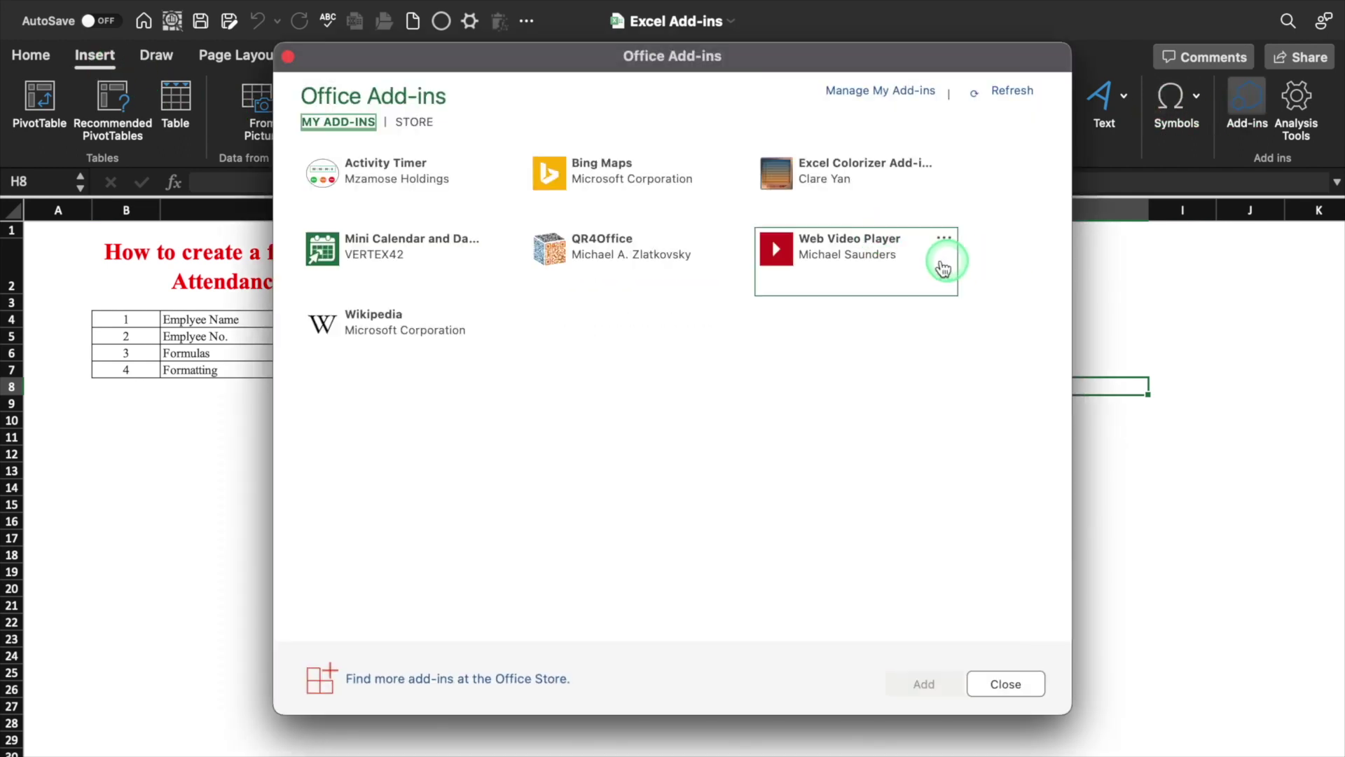
{"action": "left_click", "coordinate": [901, 262]}
{"action": "left_click", "coordinate": [924, 684]}
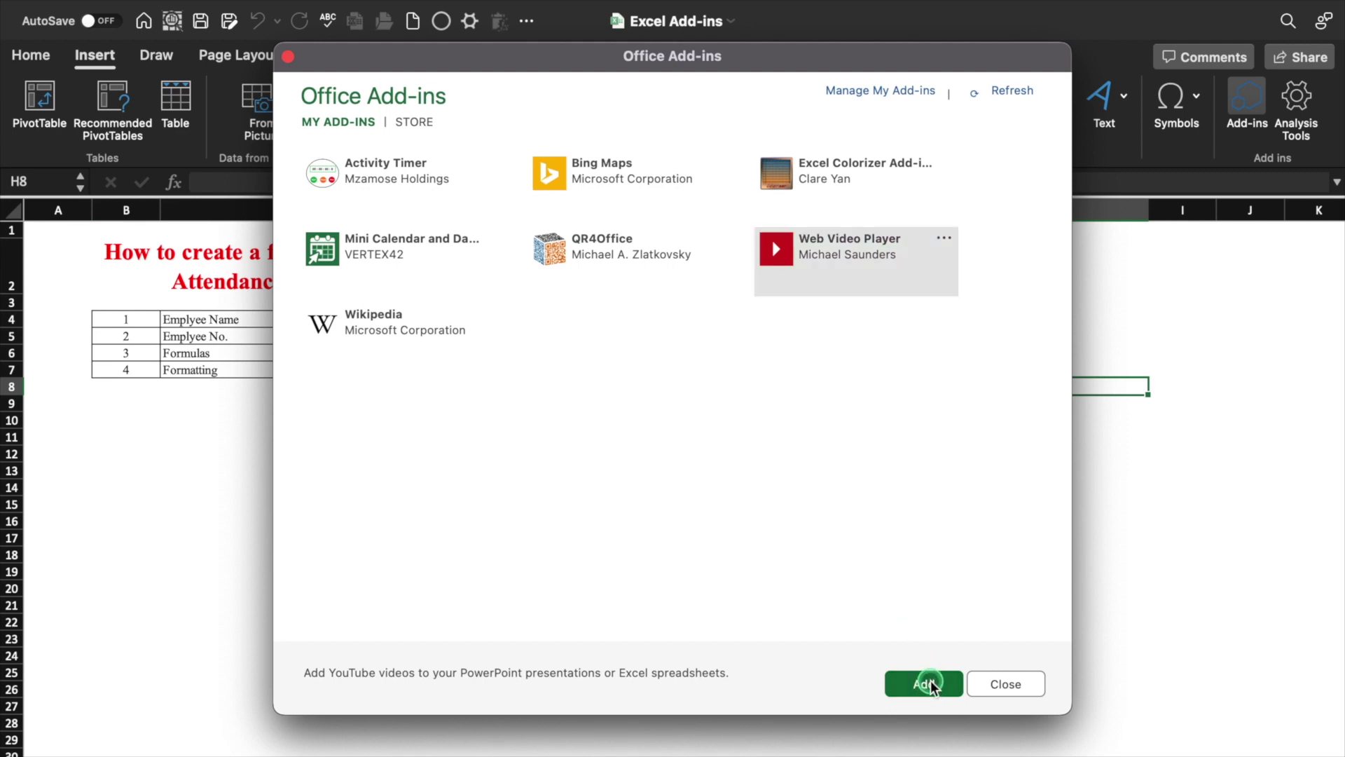
{"action": "left_click_drag", "start_coordinate": [851, 284], "coordinate": [1021, 300]}
{"action": "left_click", "coordinate": [534, 282]}
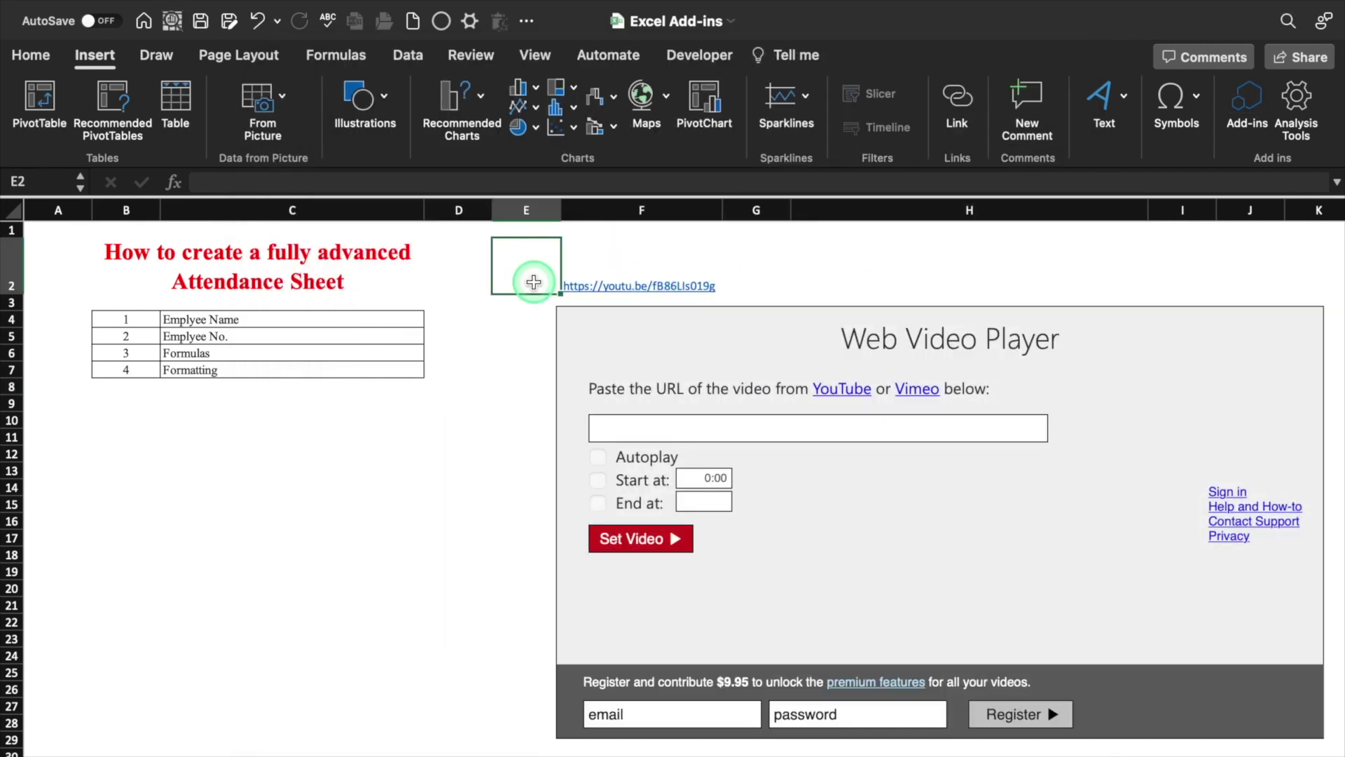
Paste the YouTube link from F2 into the player, load it and play it
{"action": "key", "text": "Right"}
{"action": "left_click", "coordinate": [459, 181]}
{"action": "left_click_drag", "start_coordinate": [324, 184], "coordinate": [197, 183]}
{"action": "key", "text": "super+c"}
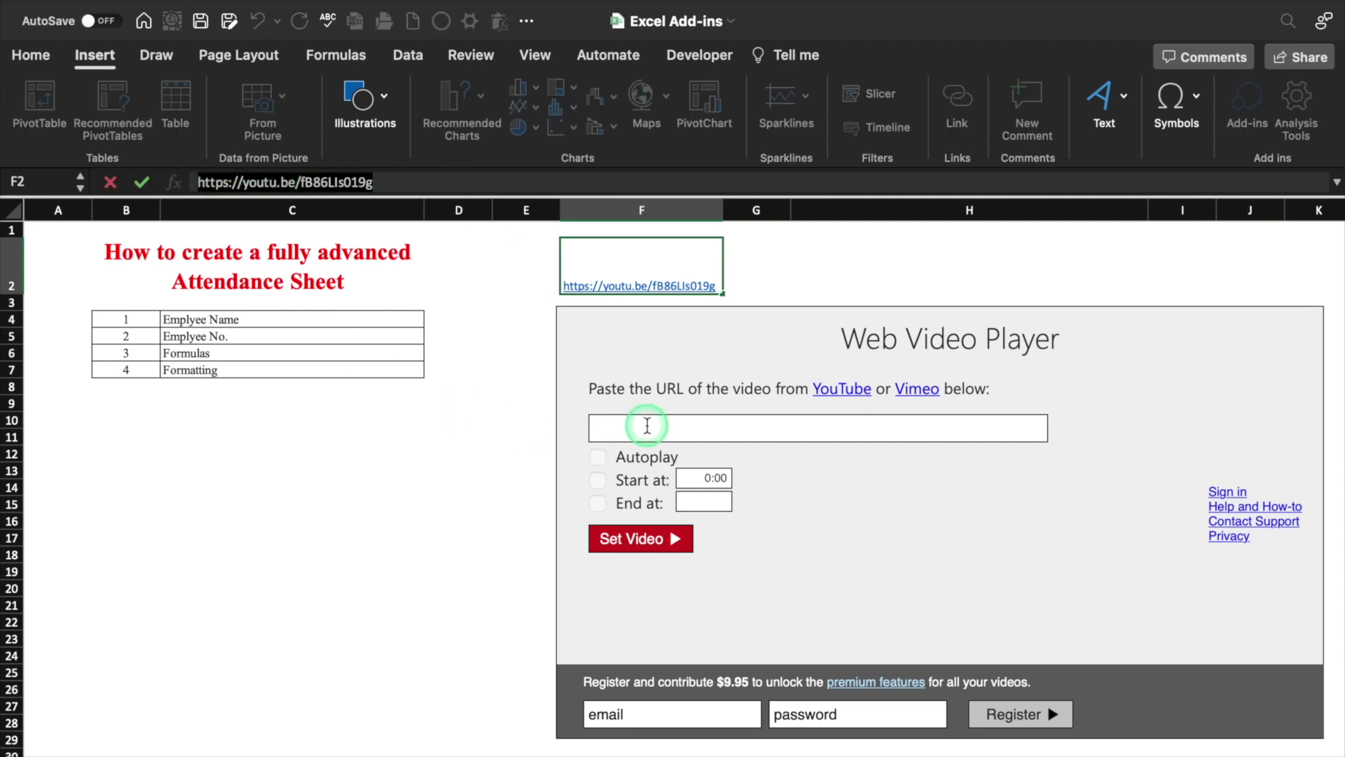
{"action": "left_click", "coordinate": [648, 425]}
{"action": "key", "text": "super+v"}
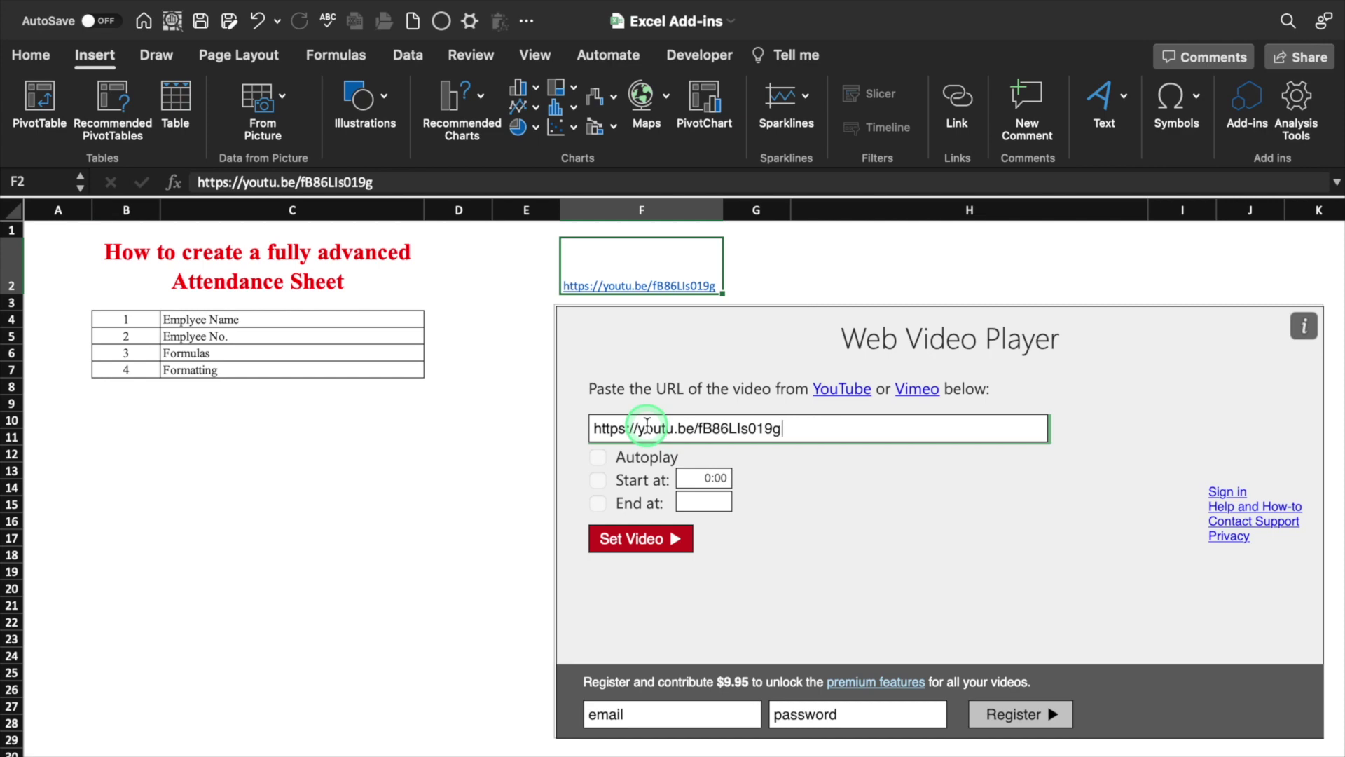
{"action": "left_click", "coordinate": [631, 540]}
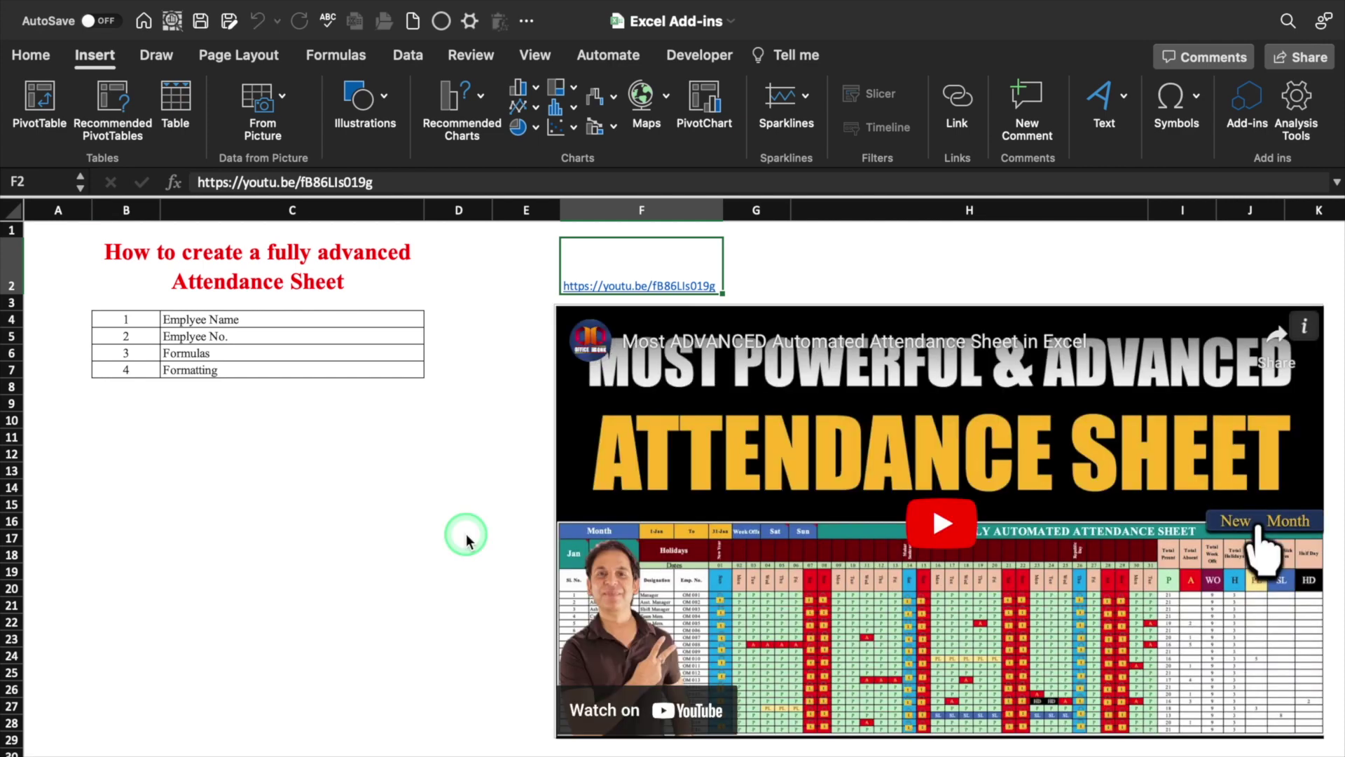
{"action": "left_click", "coordinate": [939, 522]}
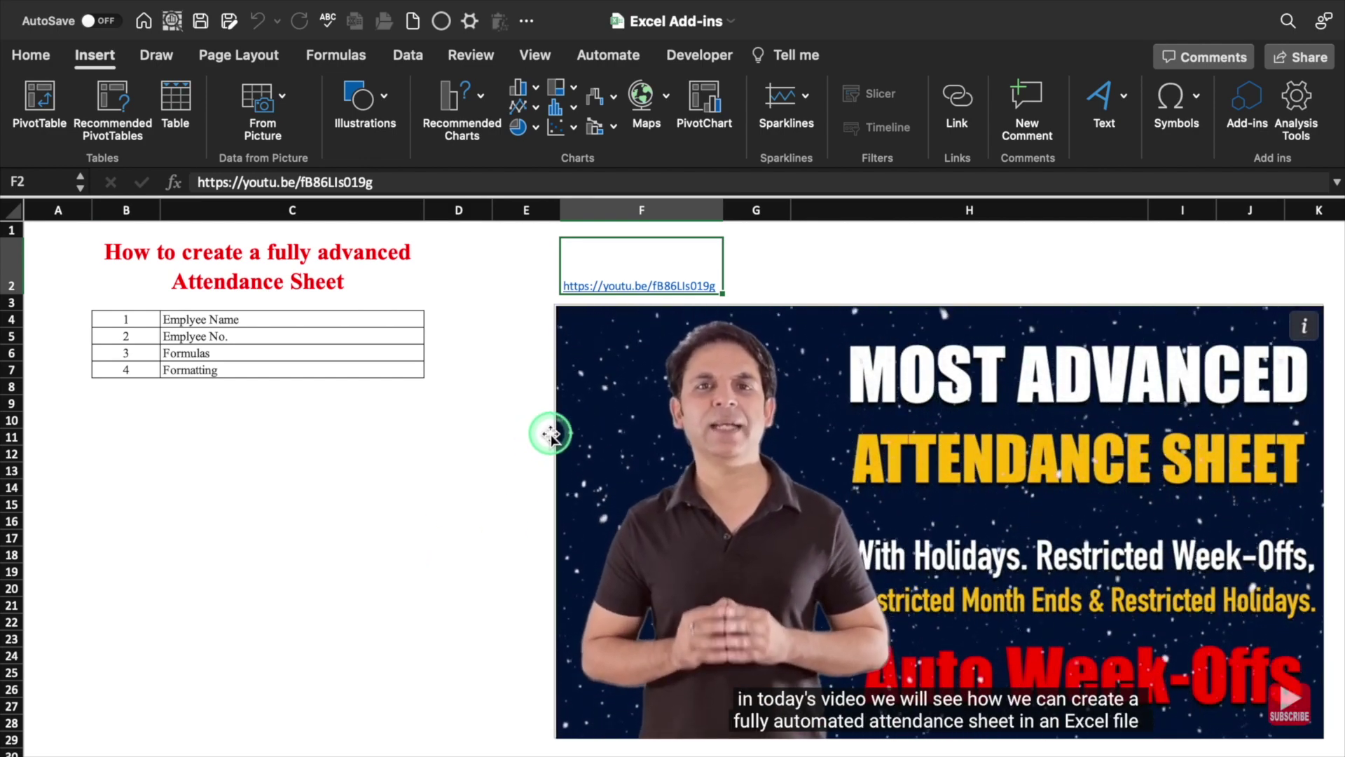
Move the video to the sheet's top-left and adjust its size
{"action": "left_click_drag", "start_coordinate": [551, 435], "coordinate": [39, 352]}
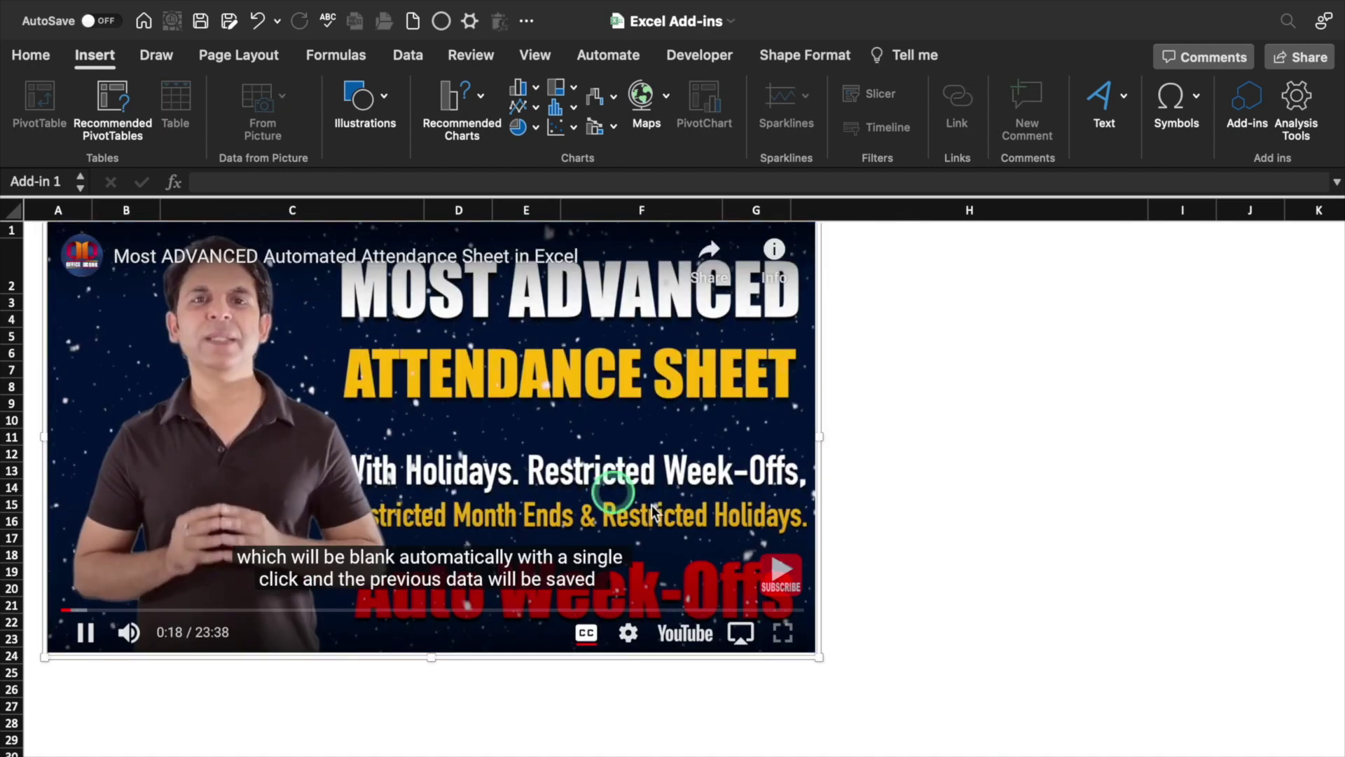
{"action": "left_click_drag", "start_coordinate": [818, 656], "coordinate": [985, 756]}
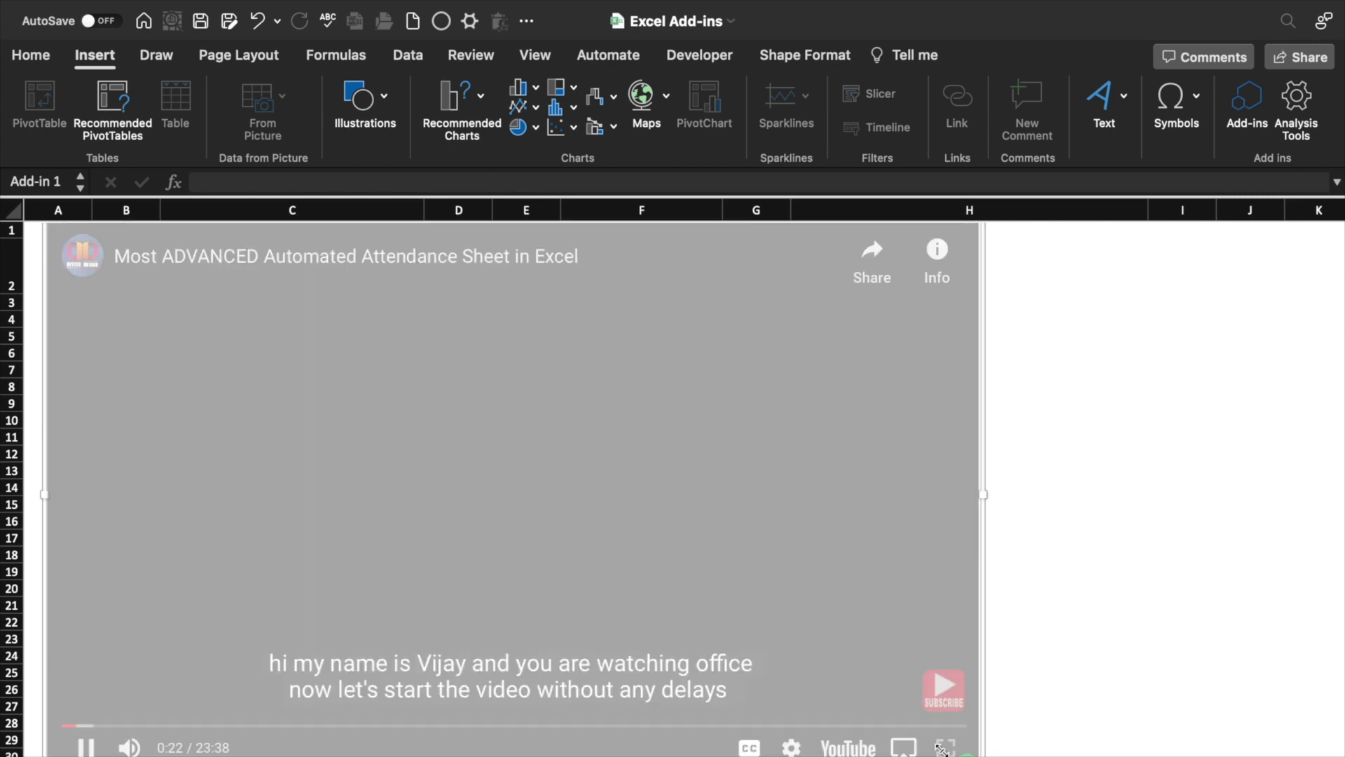
{"action": "left_click_drag", "start_coordinate": [985, 755], "coordinate": [994, 567]}
{"action": "left_click", "coordinate": [459, 471]}
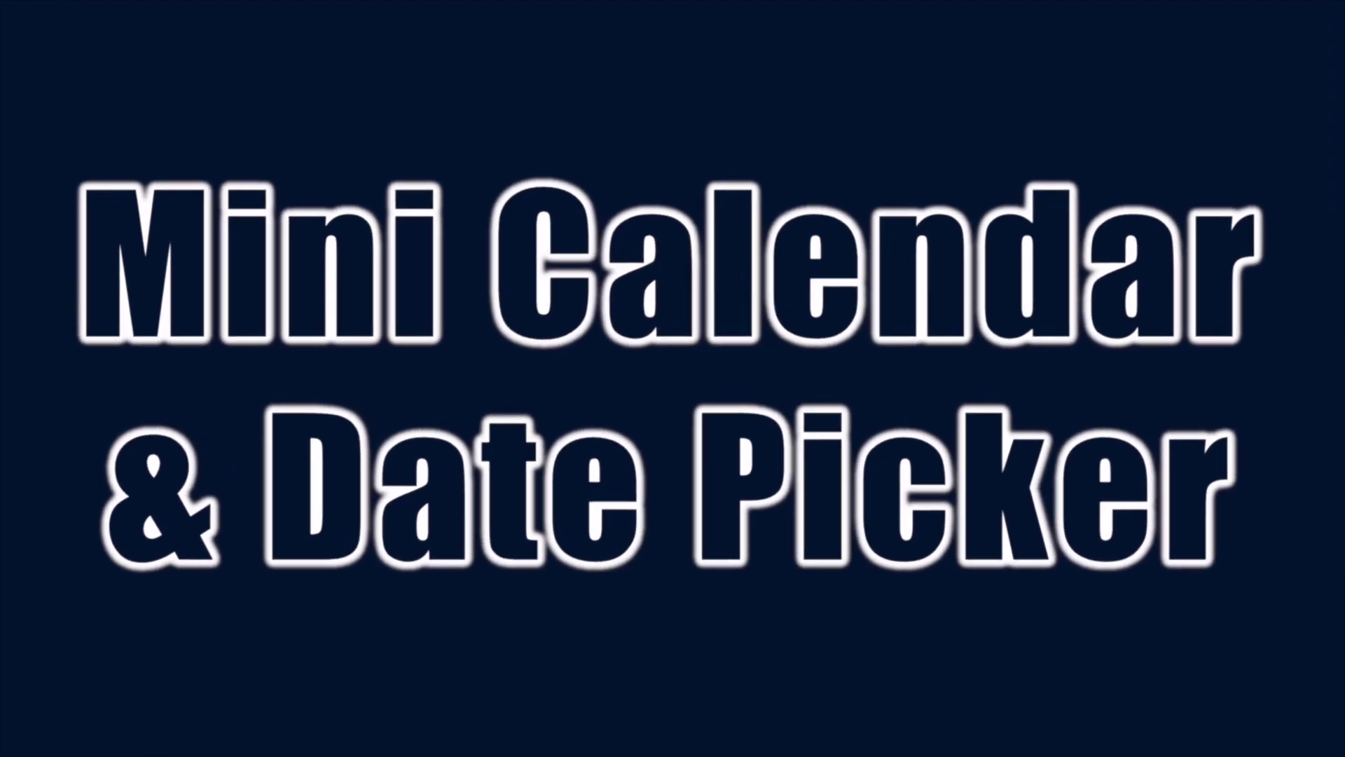
Select an empty cell beside the sales table
{"action": "left_click", "coordinate": [901, 284]}
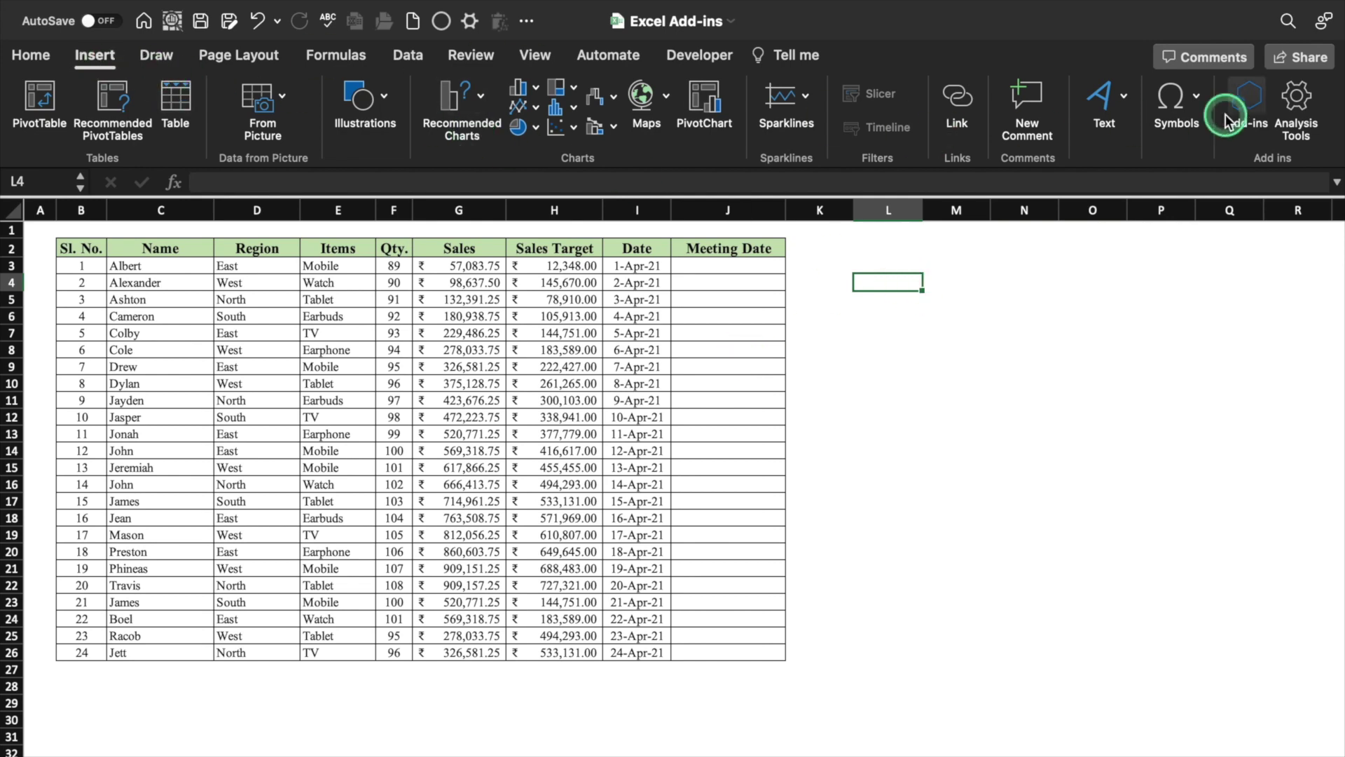
Add Mini Calendar and Date Picker from the store via a 'mini calendar' search, and place it beside Meeting Date
{"action": "left_click", "coordinate": [1249, 109]}
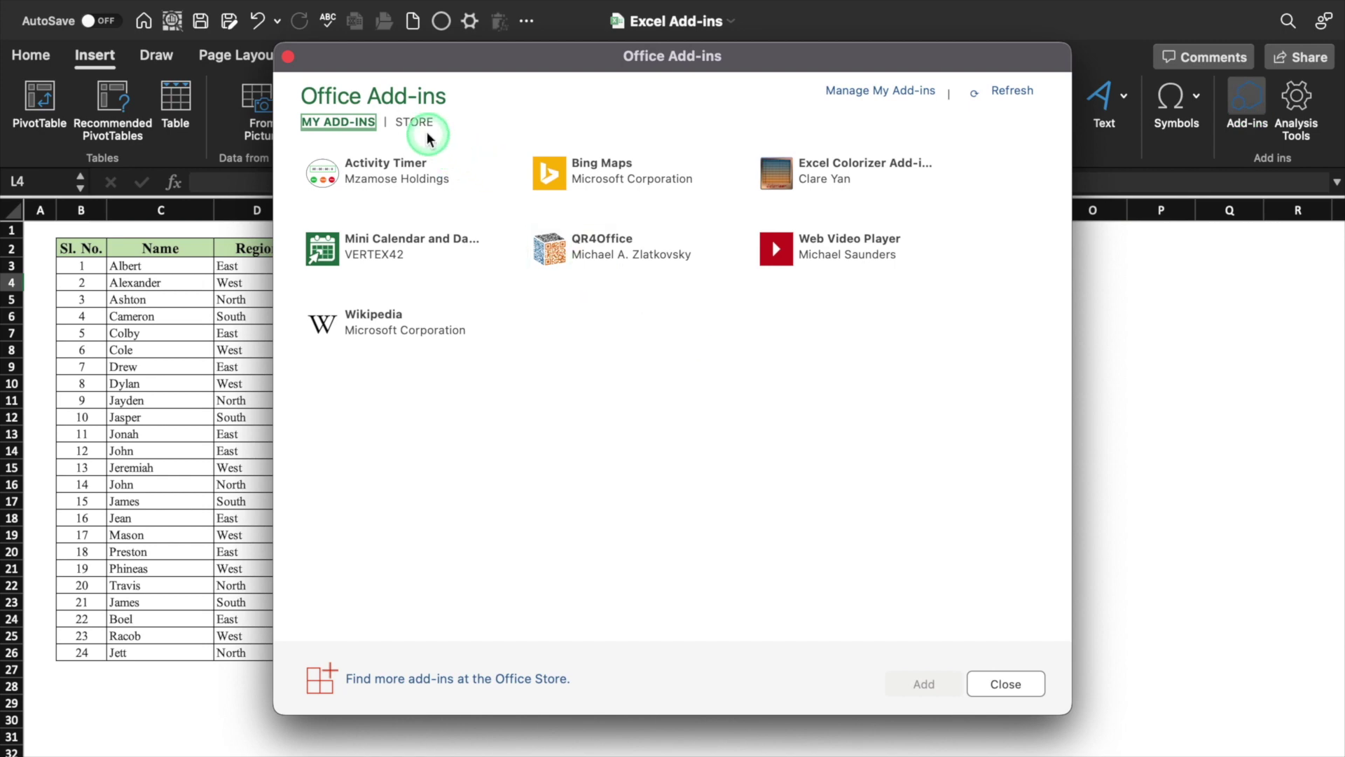
{"action": "left_click", "coordinate": [418, 124]}
{"action": "left_click", "coordinate": [391, 210]}
{"action": "type", "text": "mini calendar"}
{"action": "key", "text": "Return"}
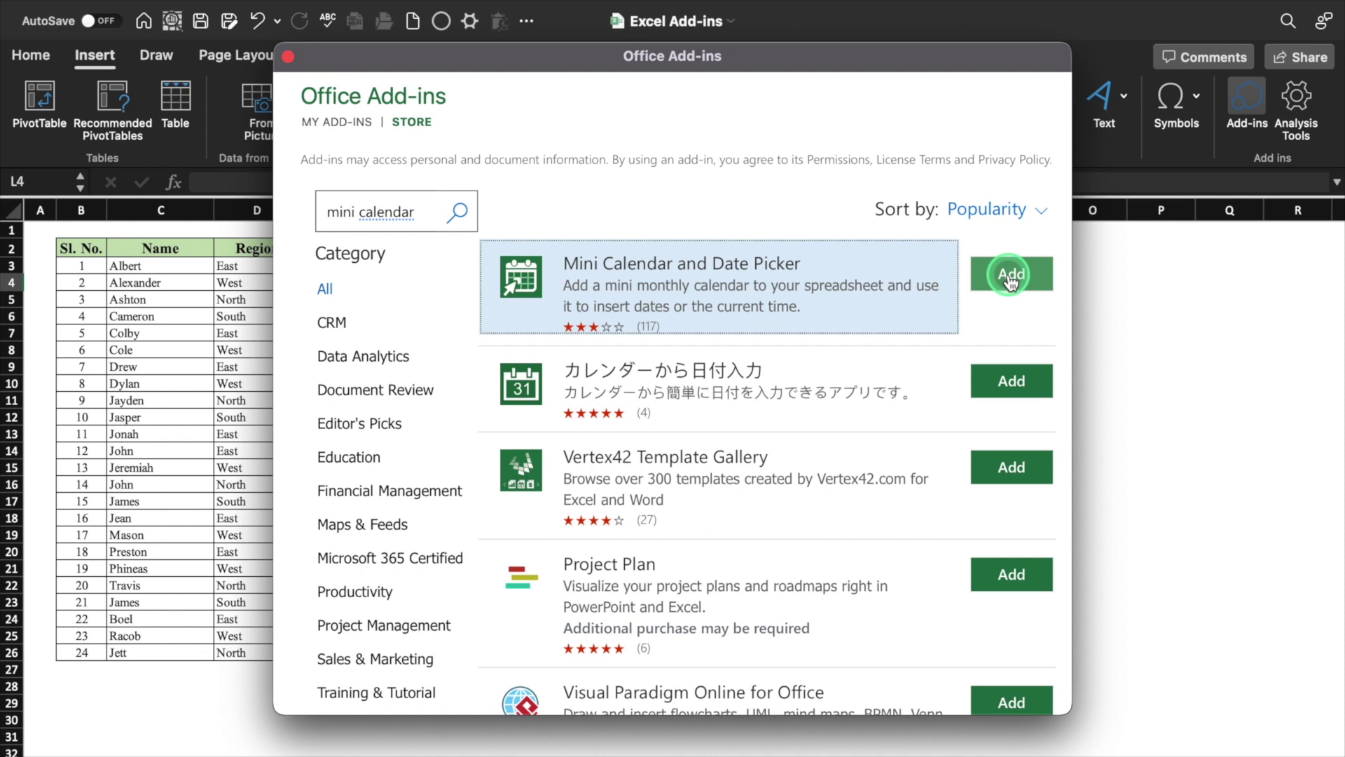
{"action": "left_click", "coordinate": [1009, 275]}
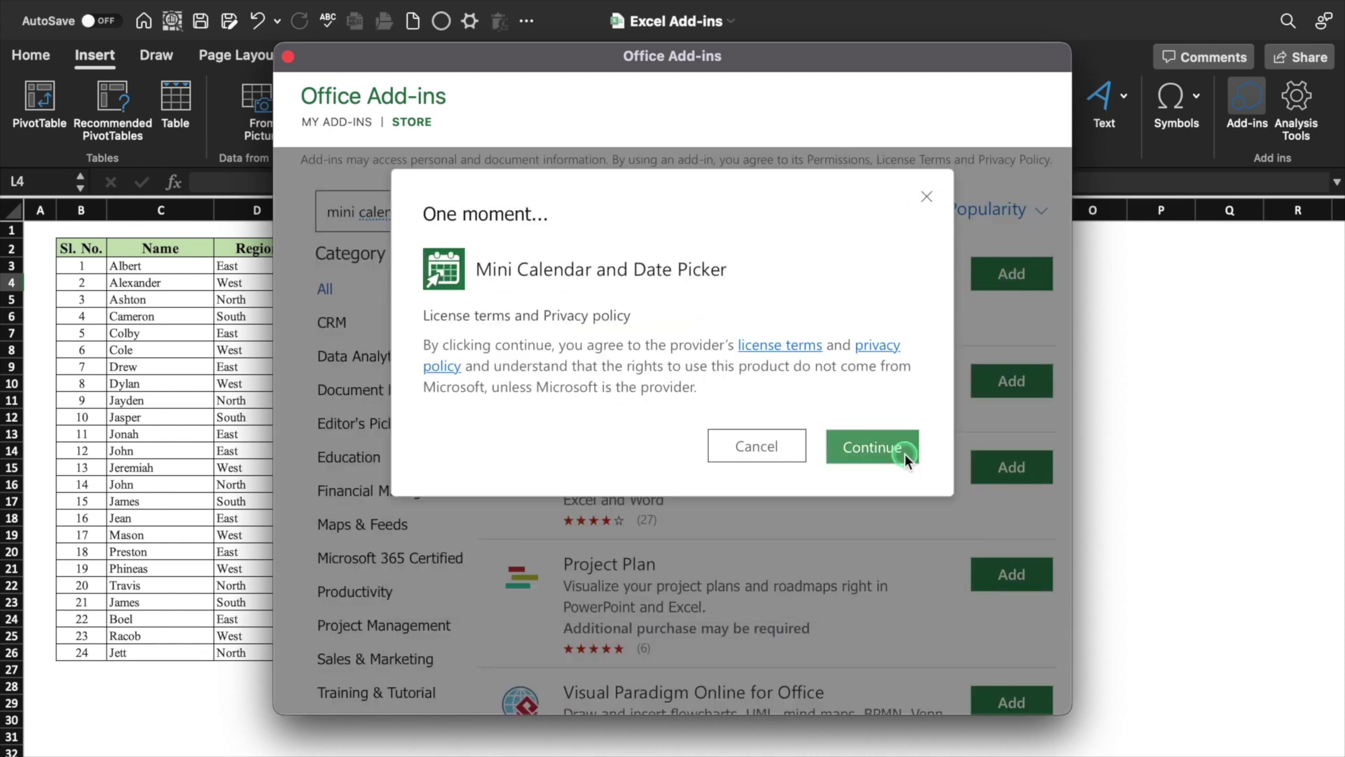
{"action": "left_click", "coordinate": [904, 452]}
{"action": "left_click_drag", "start_coordinate": [819, 456], "coordinate": [1113, 318]}
{"action": "left_click", "coordinate": [733, 266]}
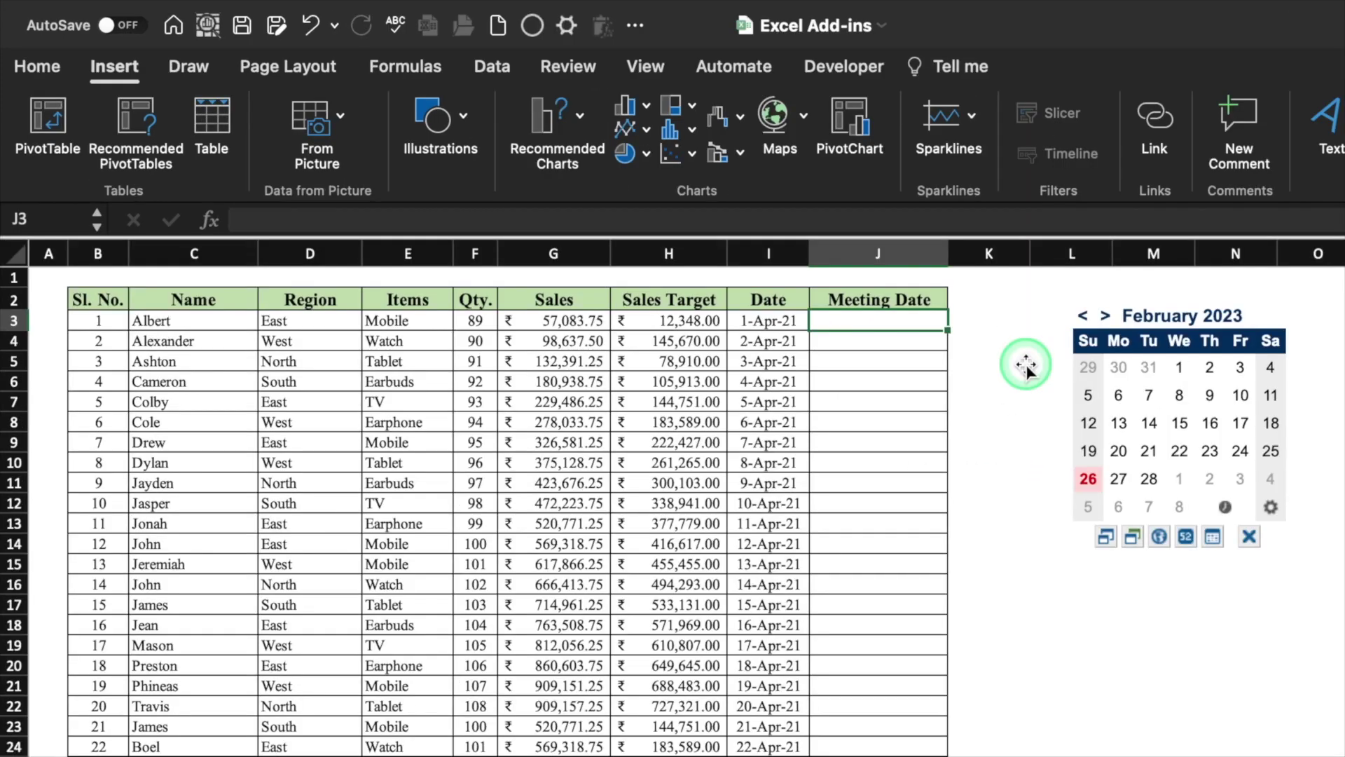
Enter 27-Feb-23 in J3, then format J3:J26 as centred 14-Mar-12 style dates
{"action": "left_click", "coordinate": [1119, 482]}
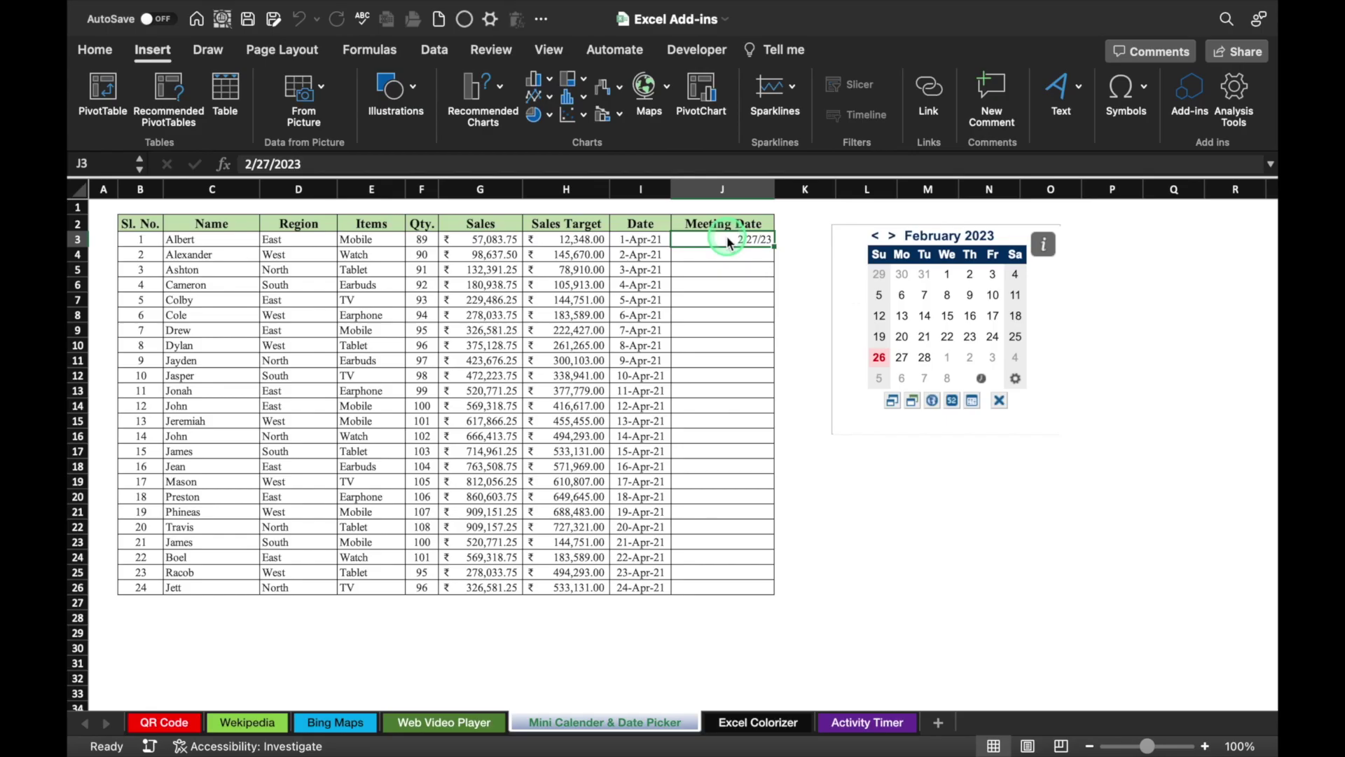
{"action": "left_click_drag", "start_coordinate": [727, 241], "coordinate": [728, 588]}
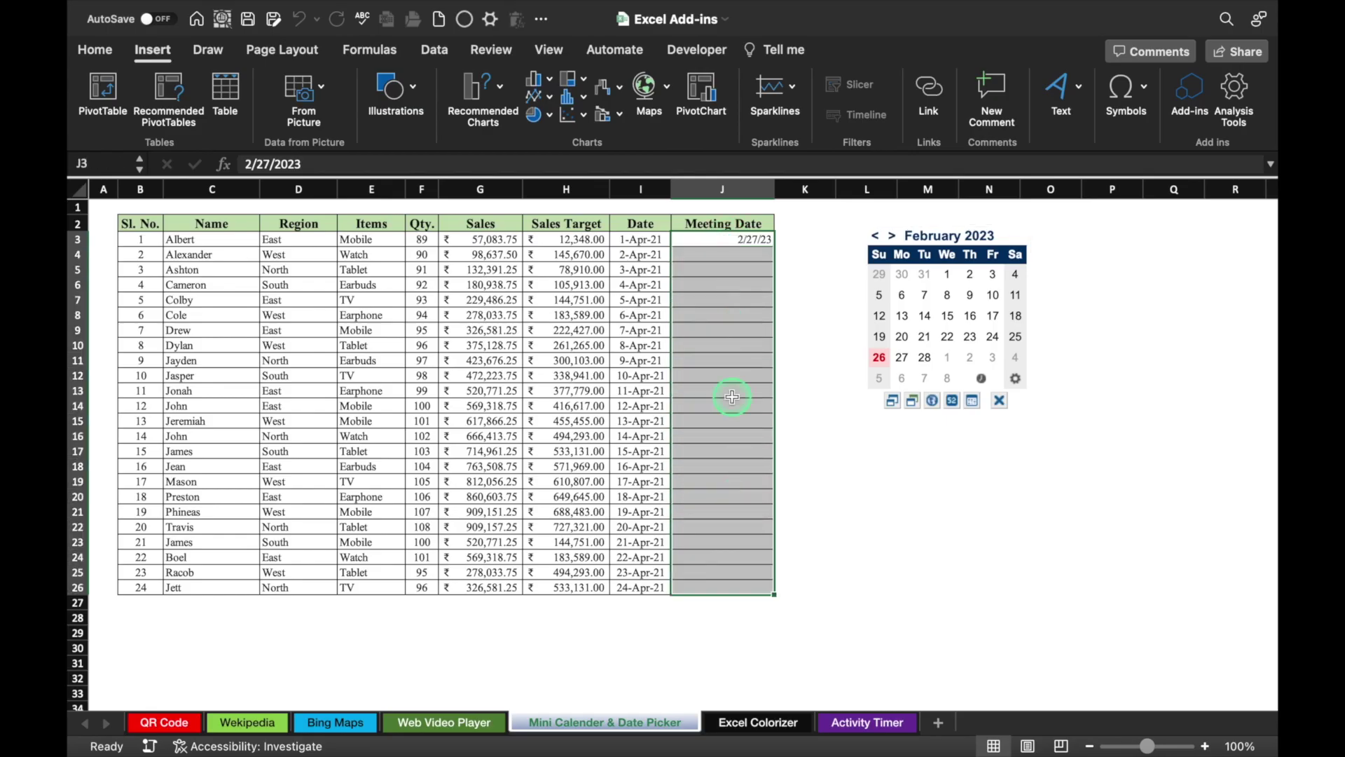
{"action": "right_click", "coordinate": [724, 346]}
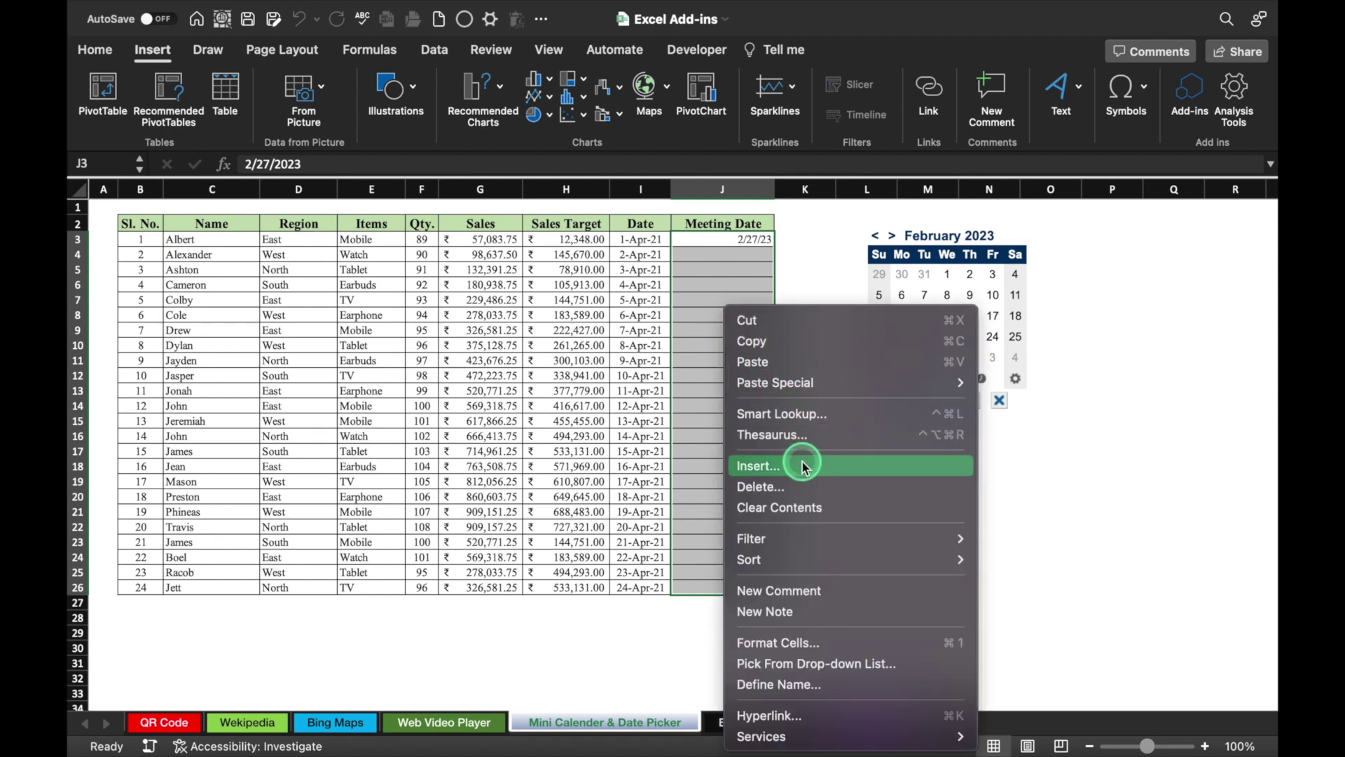
{"action": "left_click", "coordinate": [809, 643]}
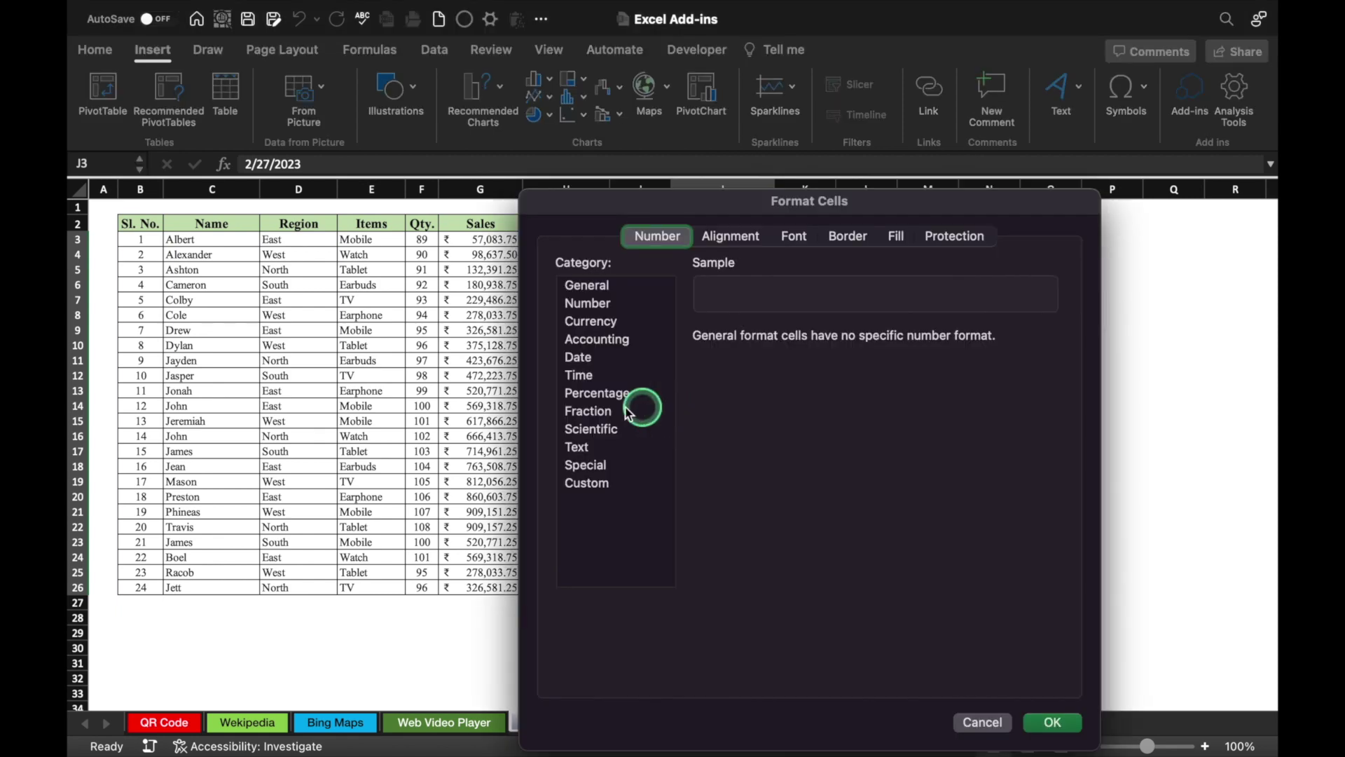
{"action": "left_click", "coordinate": [575, 357]}
{"action": "left_click", "coordinate": [717, 484]}
{"action": "left_click", "coordinate": [1044, 724]}
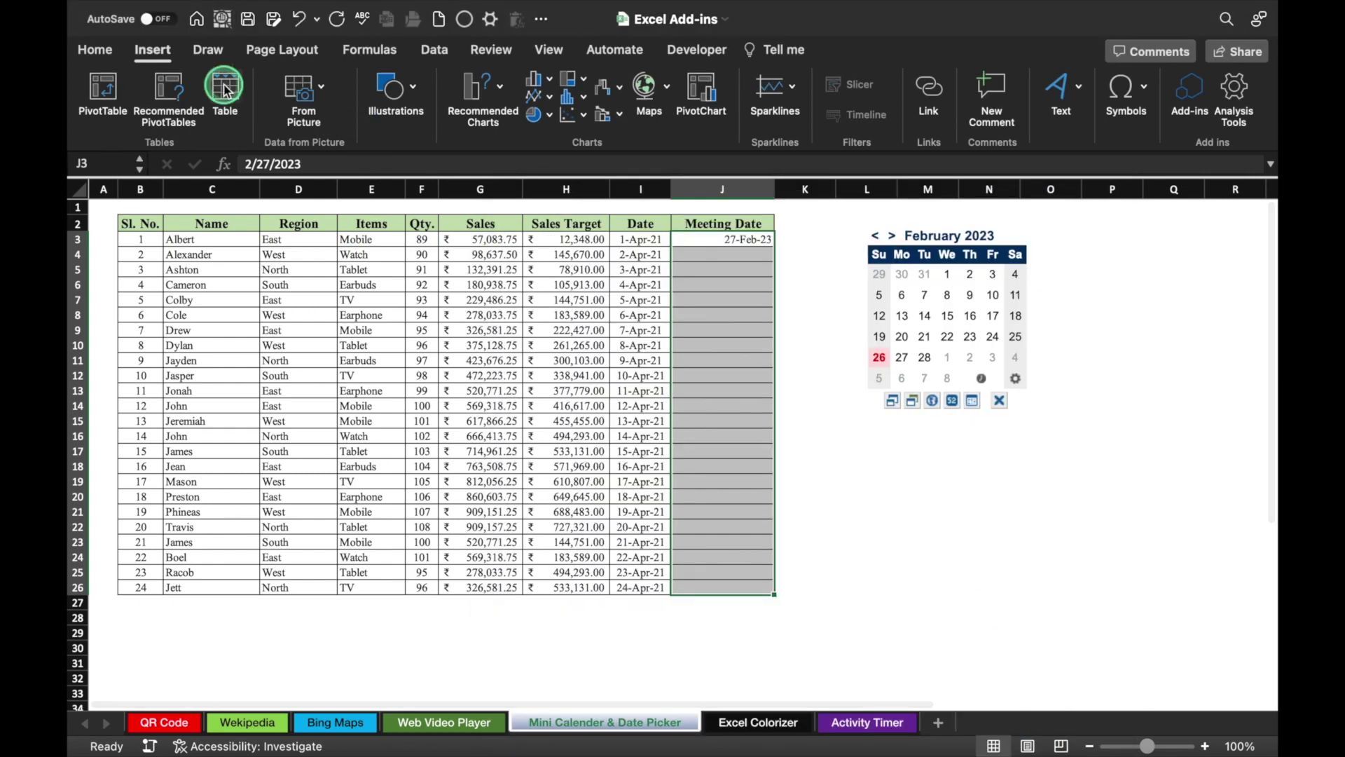
{"action": "left_click", "coordinate": [106, 60]}
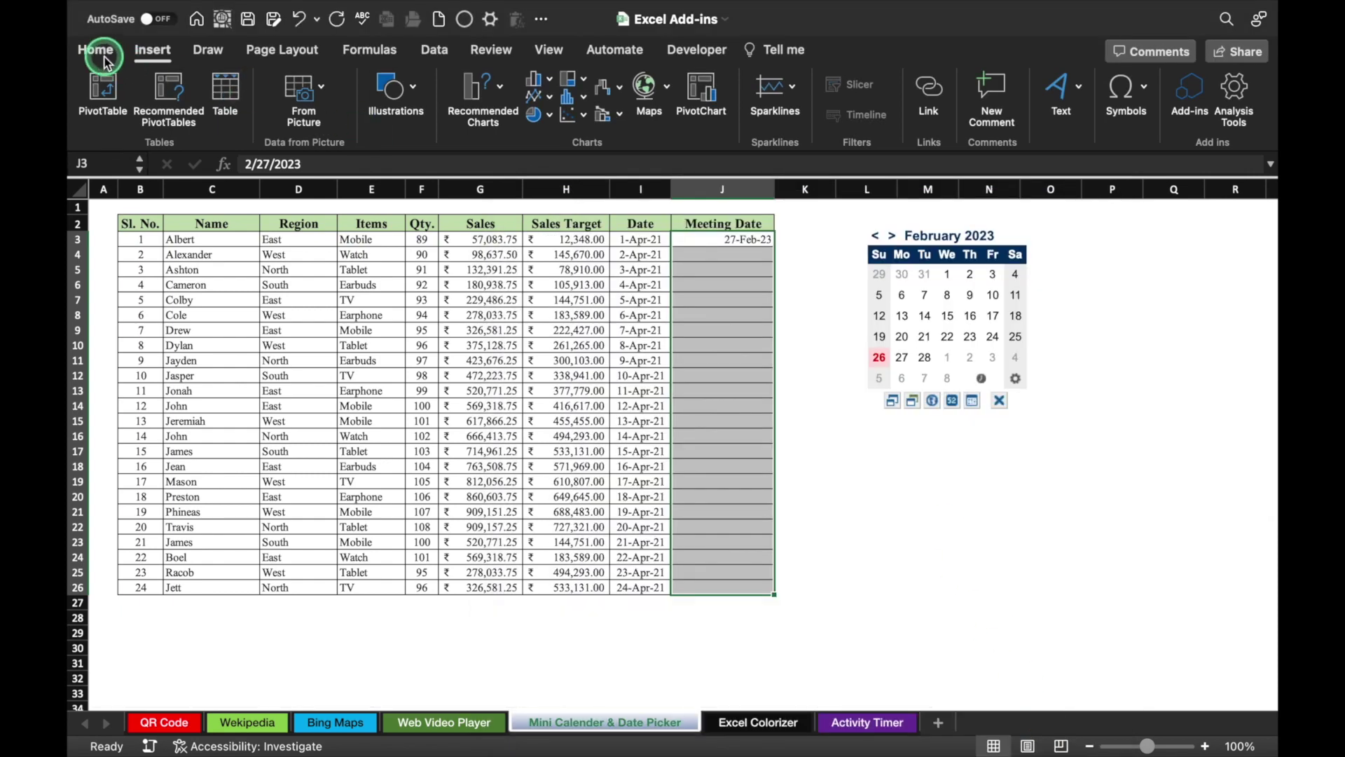
{"action": "left_click", "coordinate": [465, 101]}
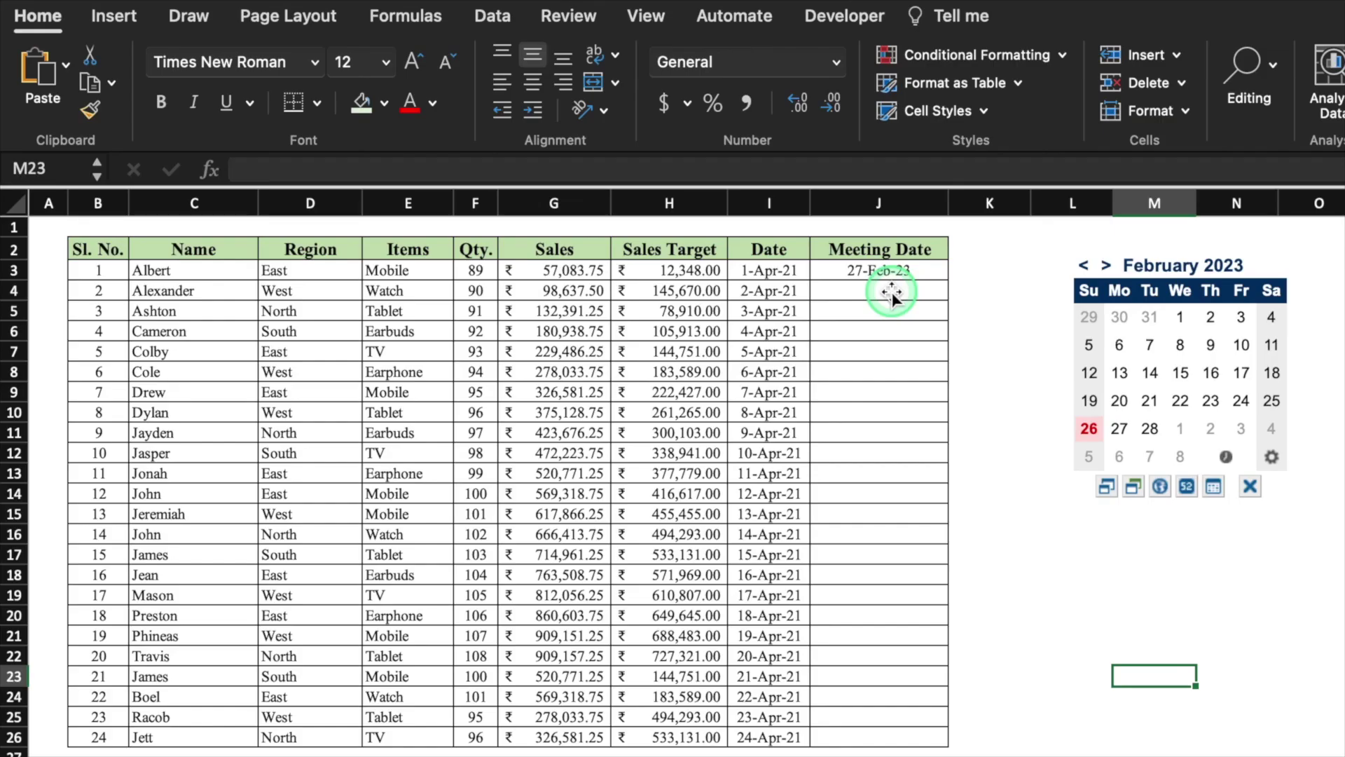
Fill J4 to J8 with 28-Feb-23, 1-Mar-23, 2-Mar-23, 3-Mar-23 and 4-Mar-23 from the calendar
{"action": "left_click", "coordinate": [723, 254]}
{"action": "left_click", "coordinate": [895, 314]}
{"action": "left_click", "coordinate": [1148, 427]}
{"action": "left_click", "coordinate": [932, 311]}
{"action": "left_click", "coordinate": [1188, 431]}
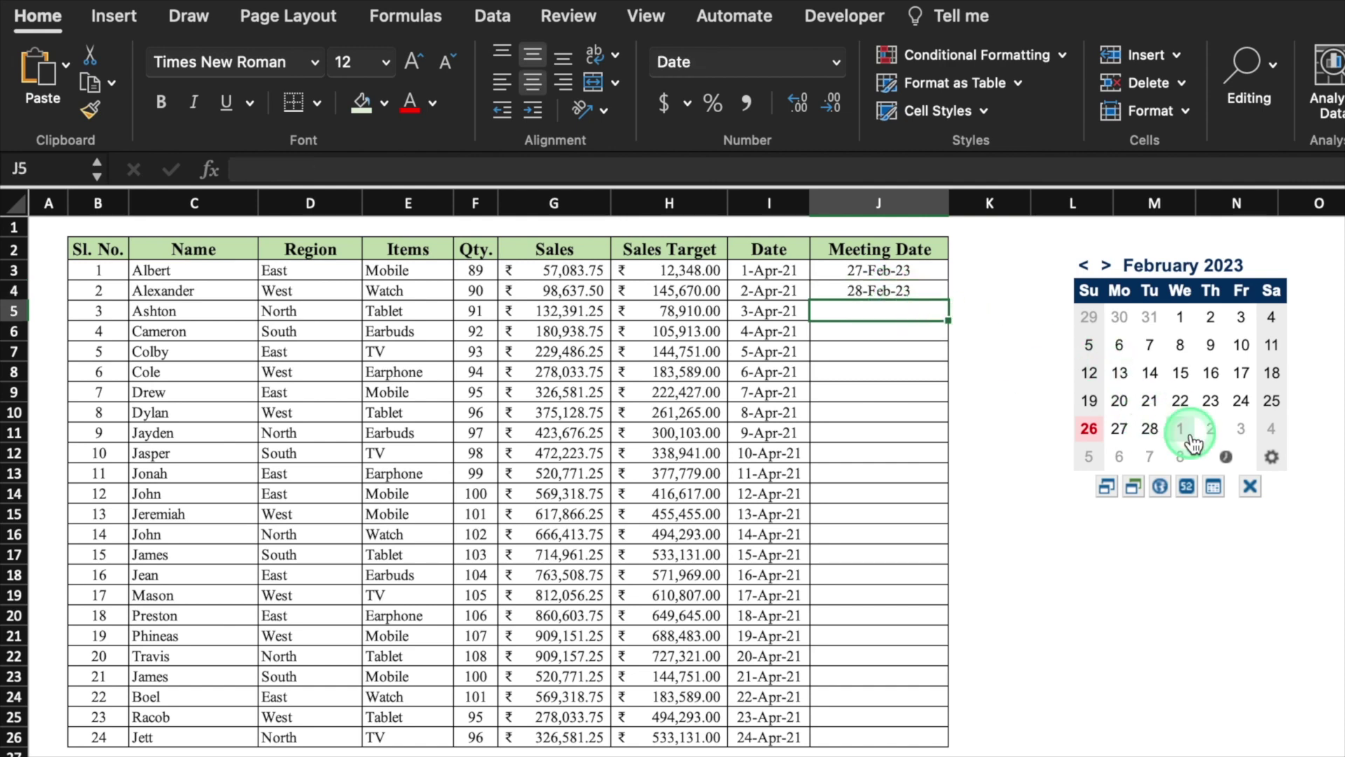
{"action": "left_click", "coordinate": [925, 330]}
{"action": "left_click", "coordinate": [1201, 425]}
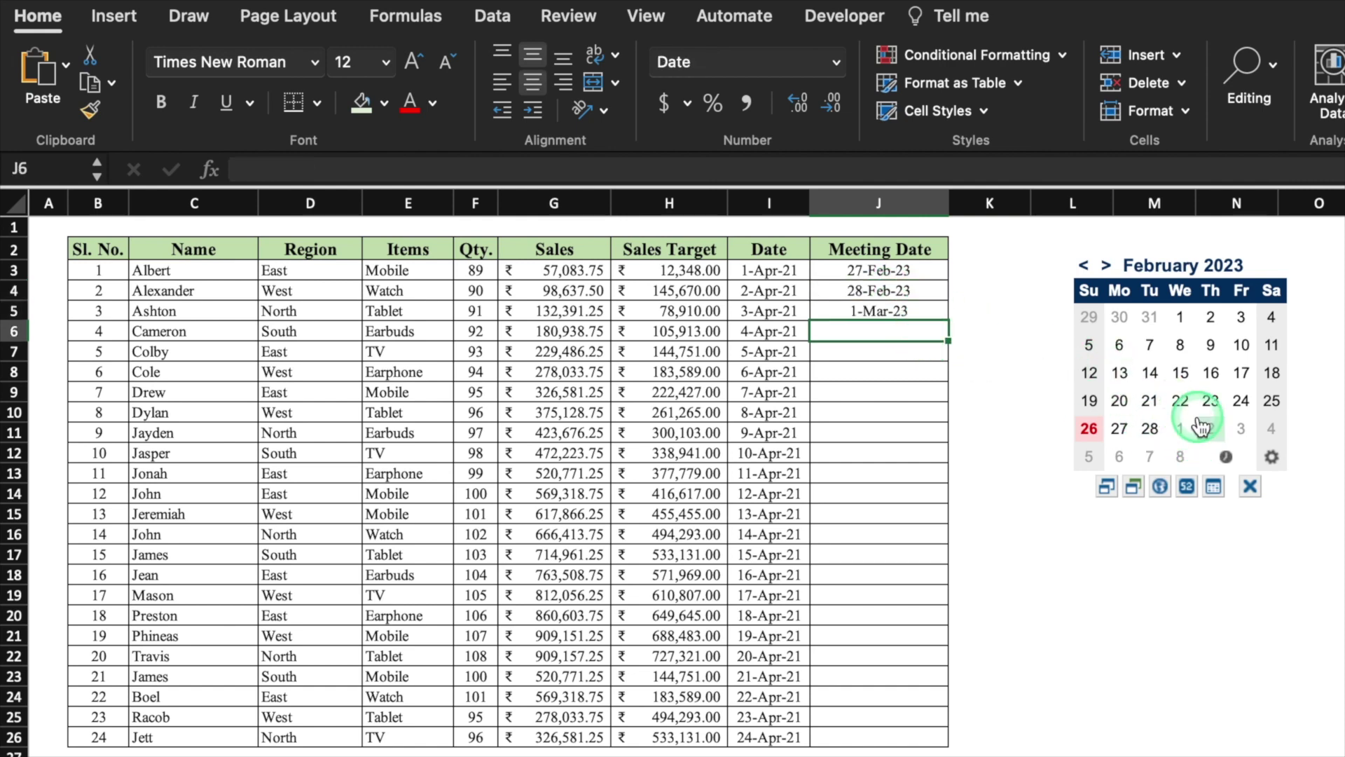
{"action": "left_click", "coordinate": [915, 351]}
{"action": "left_click", "coordinate": [1241, 428]}
{"action": "left_click", "coordinate": [925, 372]}
{"action": "left_click", "coordinate": [1271, 428]}
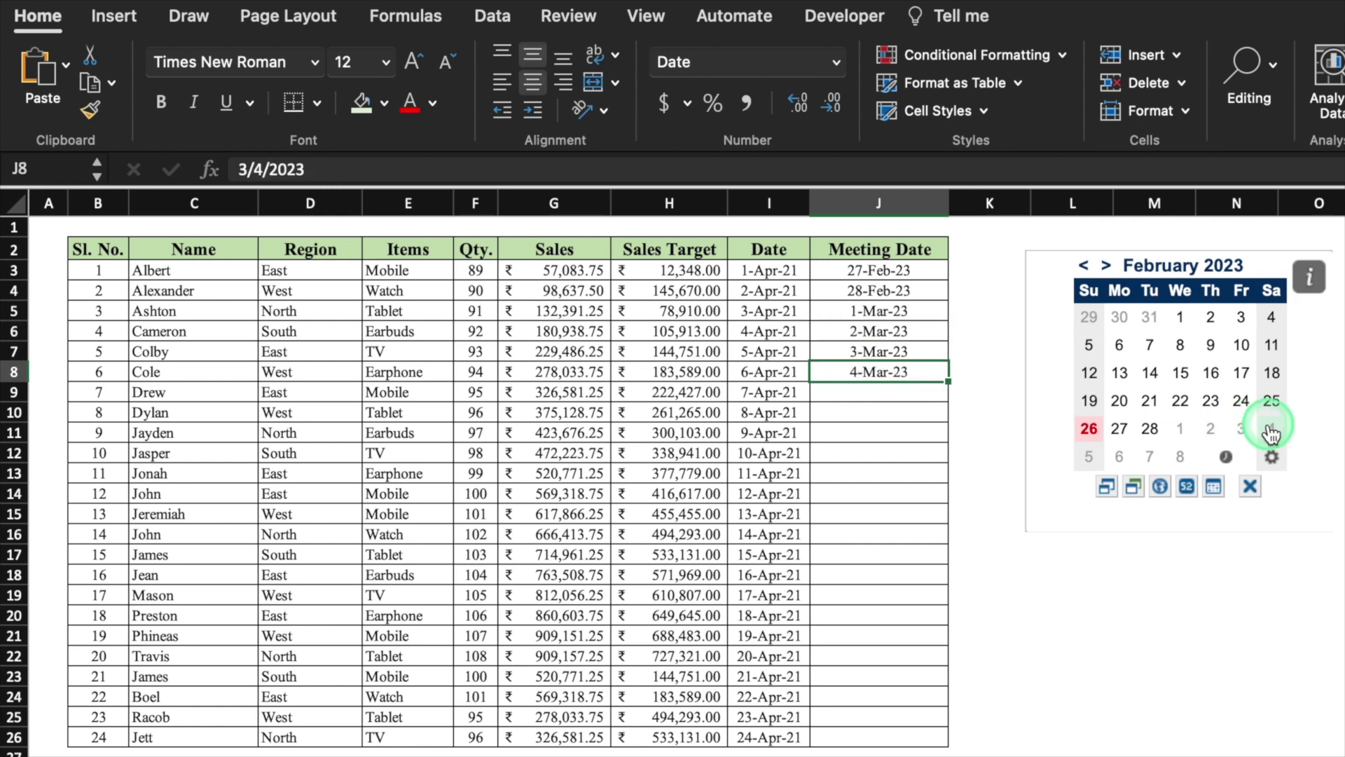
{"action": "left_click", "coordinate": [1060, 580]}
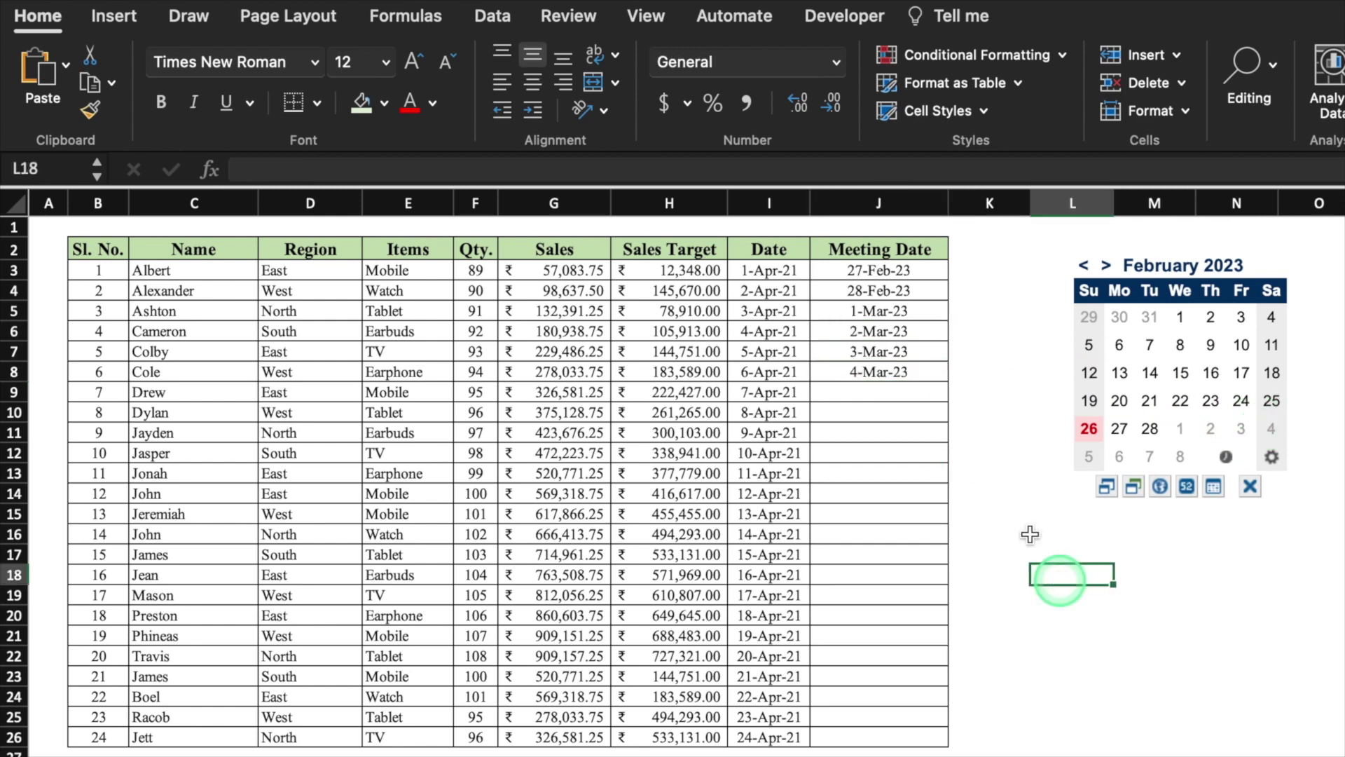
Mark the J3:J8 meeting dates as a range on the mini calendar
{"action": "left_click_drag", "start_coordinate": [912, 270], "coordinate": [915, 372]}
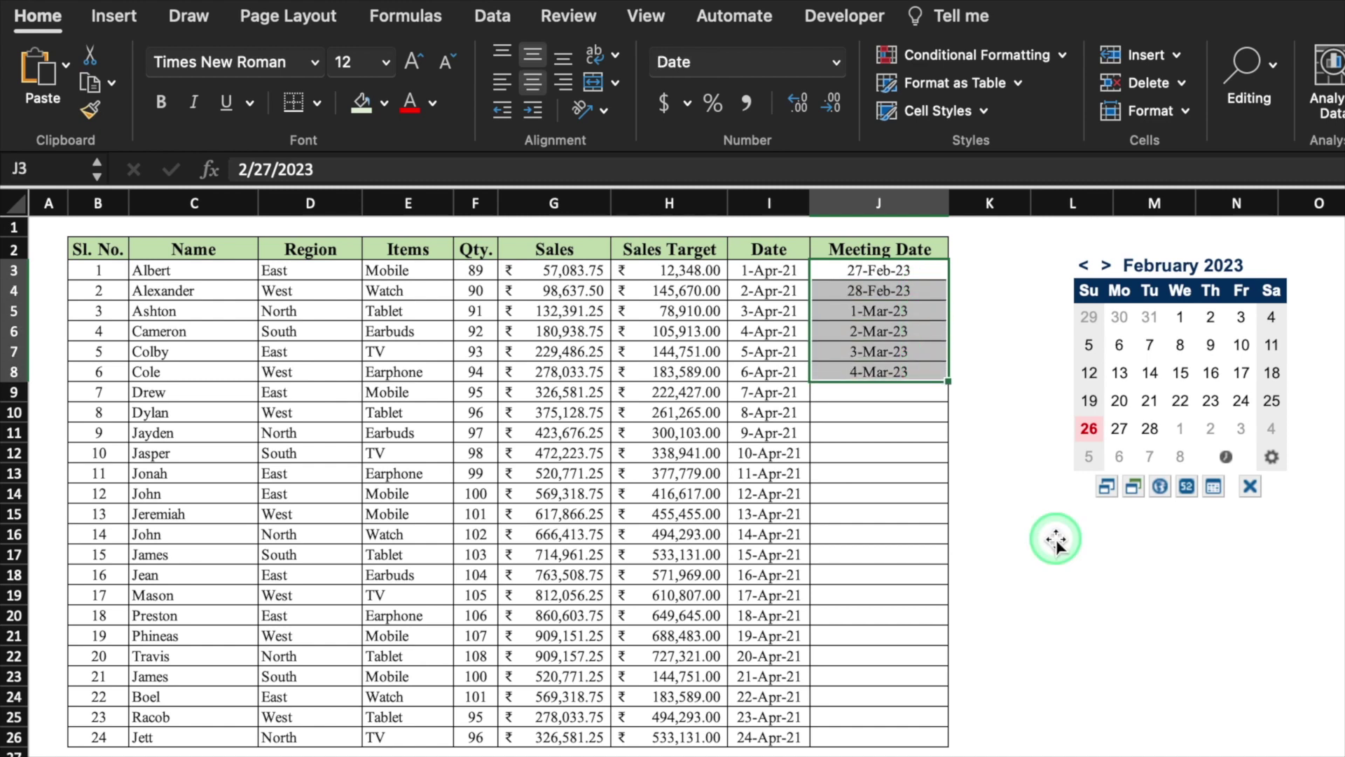
{"action": "left_click", "coordinate": [1214, 487]}
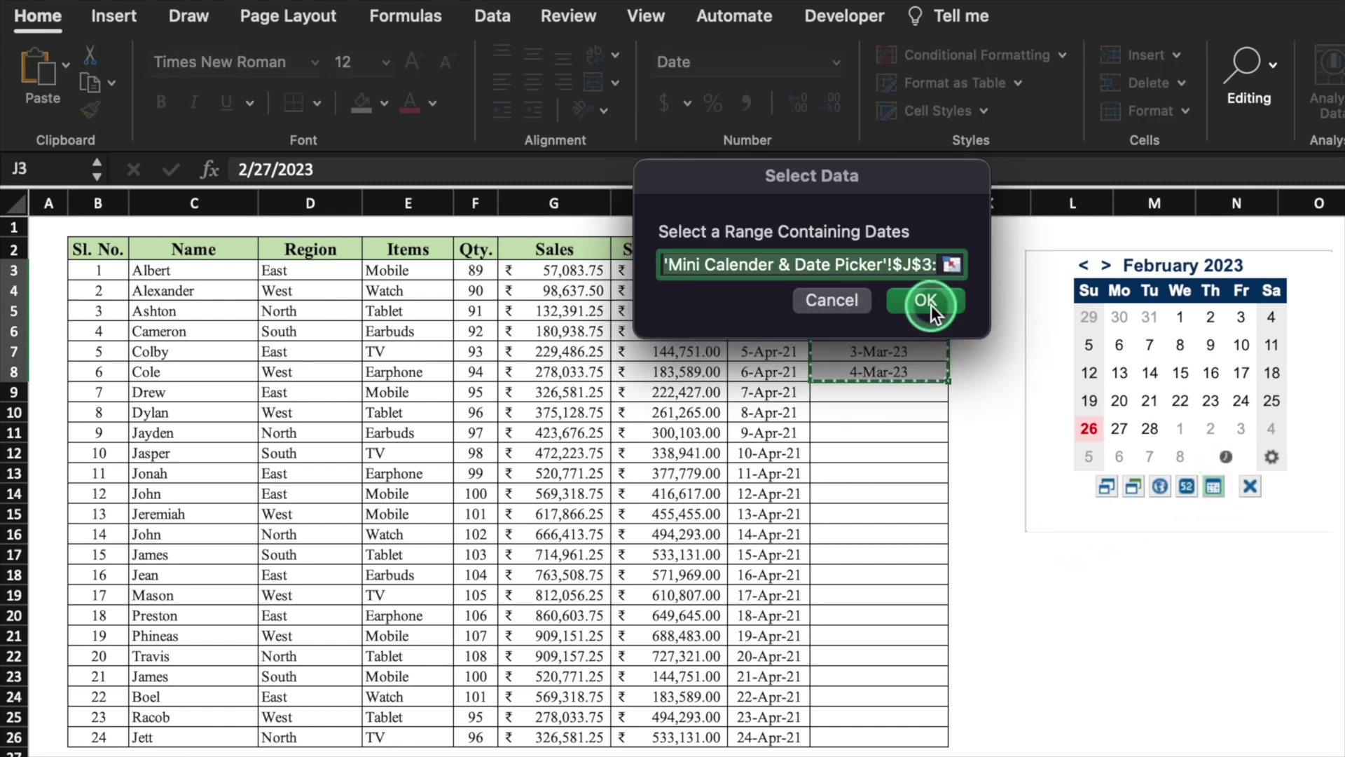
{"action": "left_click", "coordinate": [926, 302]}
{"action": "left_click", "coordinate": [1117, 445]}
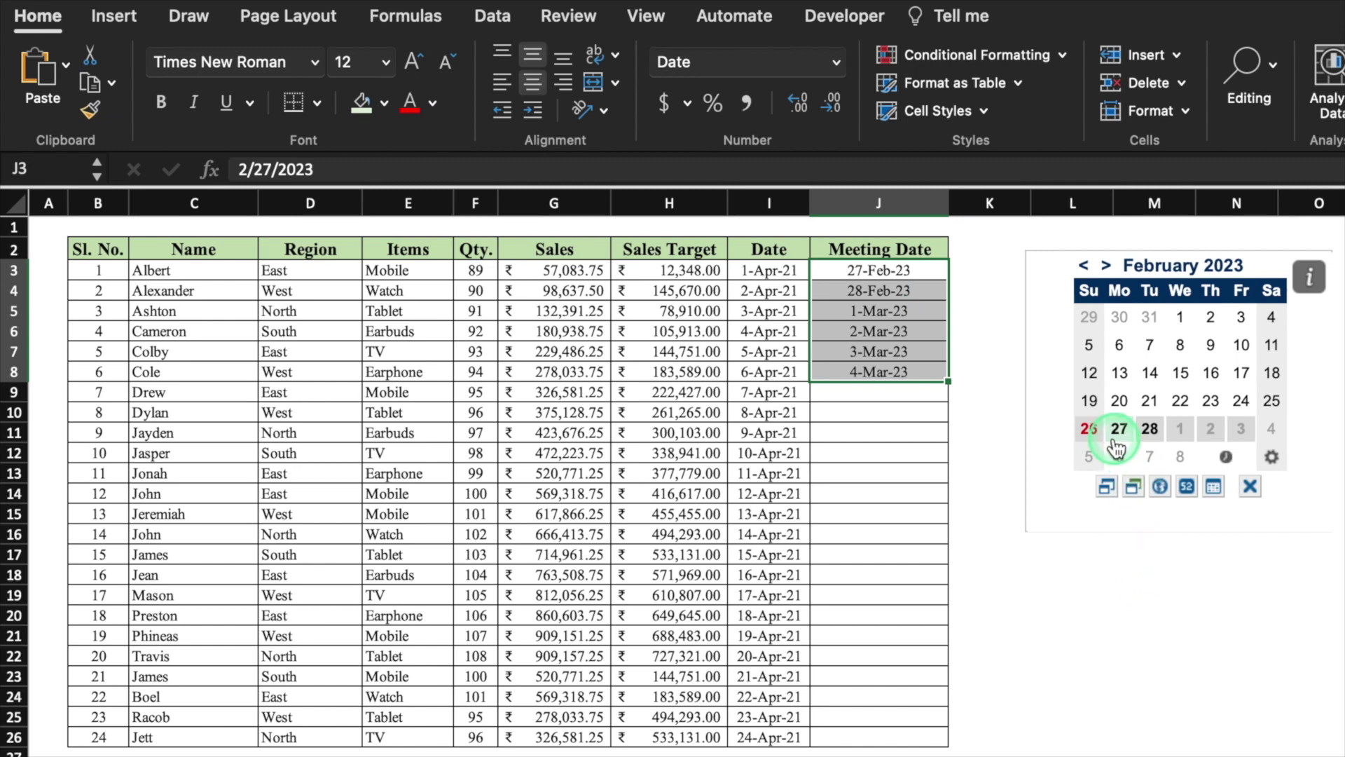
{"action": "left_click", "coordinate": [1032, 561]}
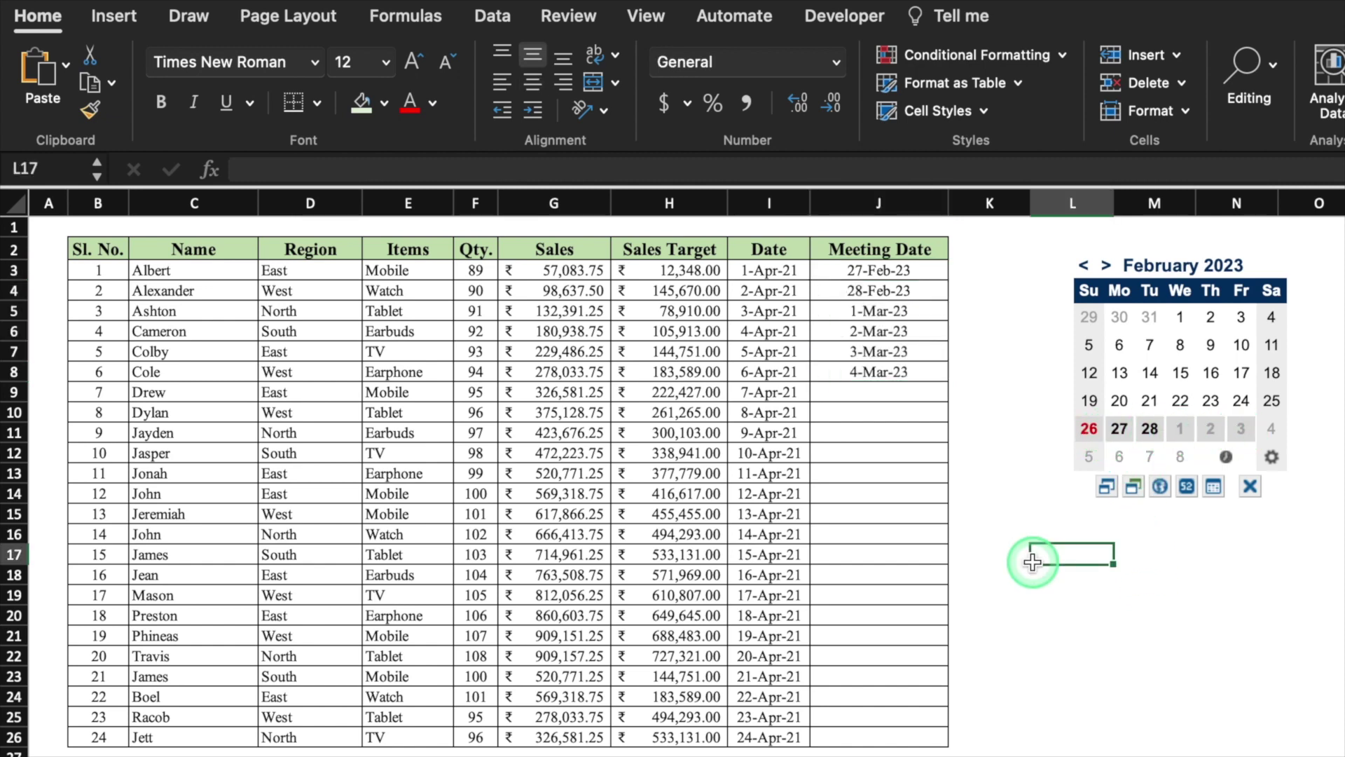
Toggle the calendar's compact size, start weeks on Friday and show week numbers
{"action": "left_click", "coordinate": [1107, 489]}
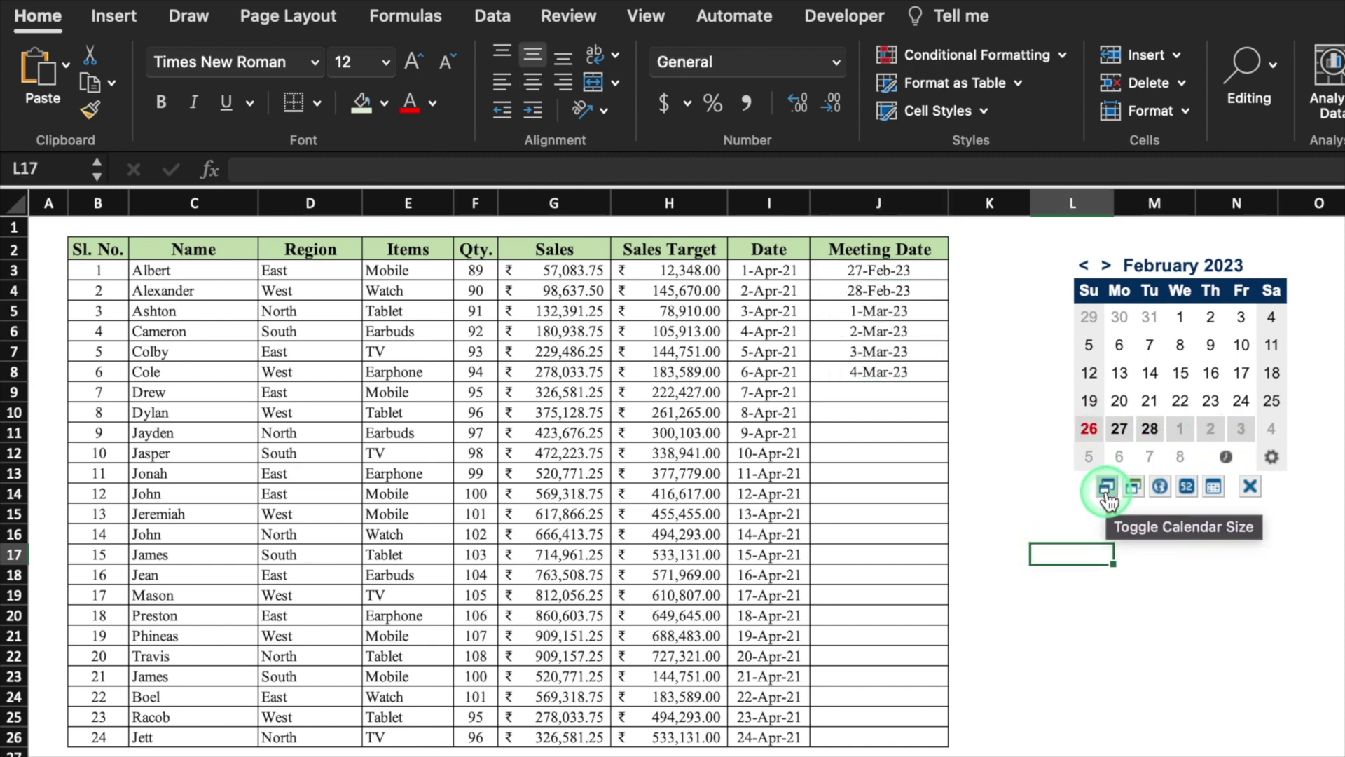
{"action": "left_click", "coordinate": [1107, 489]}
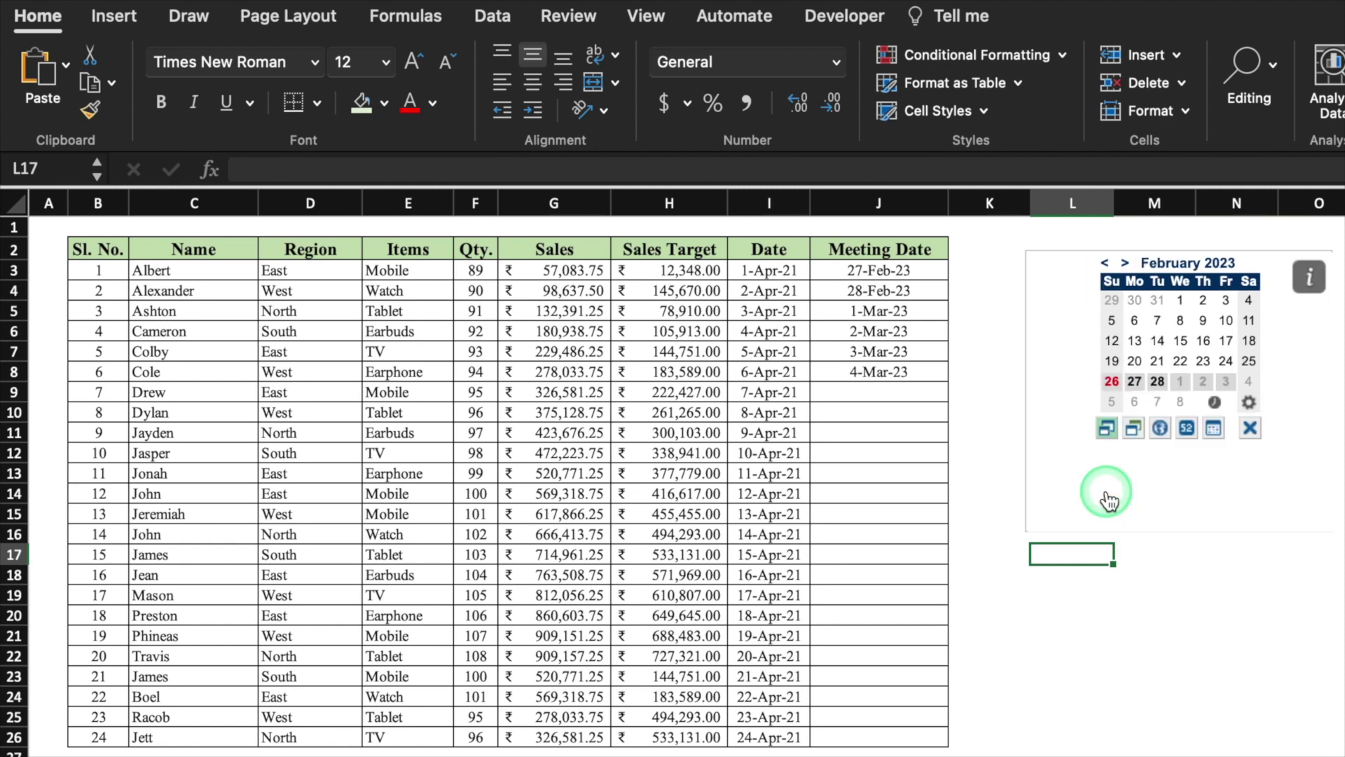
{"action": "left_click", "coordinate": [1107, 428]}
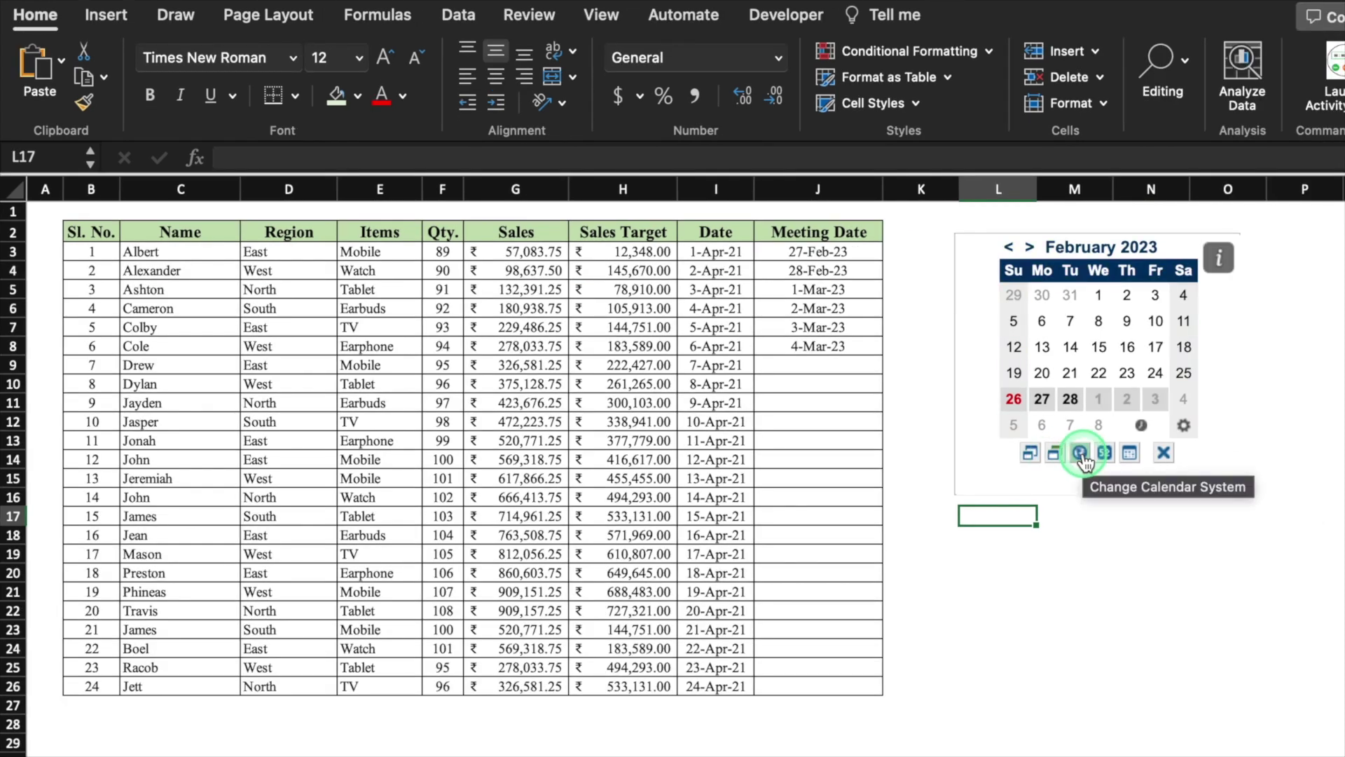
{"action": "left_click", "coordinate": [1080, 454]}
{"action": "left_click", "coordinate": [1081, 465]}
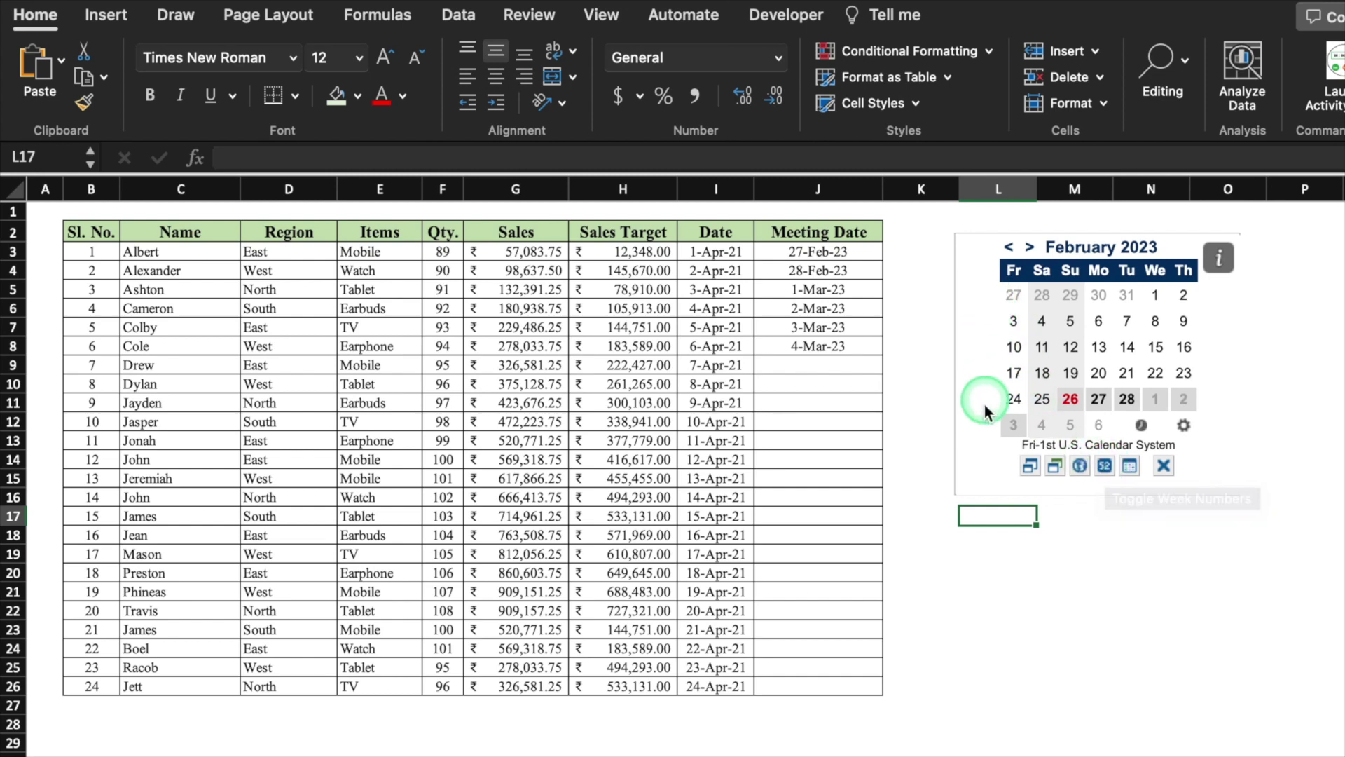
{"action": "left_click", "coordinate": [1105, 465]}
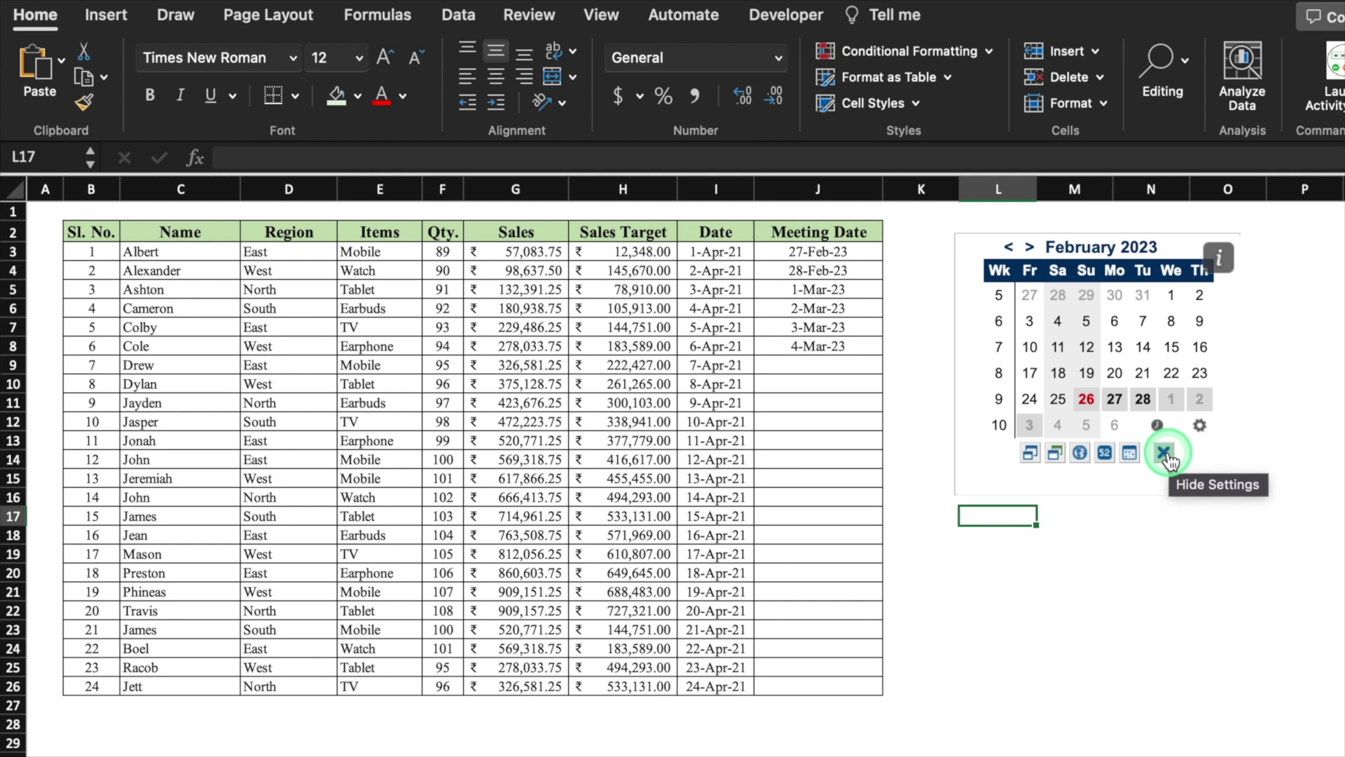
Hide and restore the calendar's settings row, then browse ahead through the months
{"action": "left_click", "coordinate": [1164, 454]}
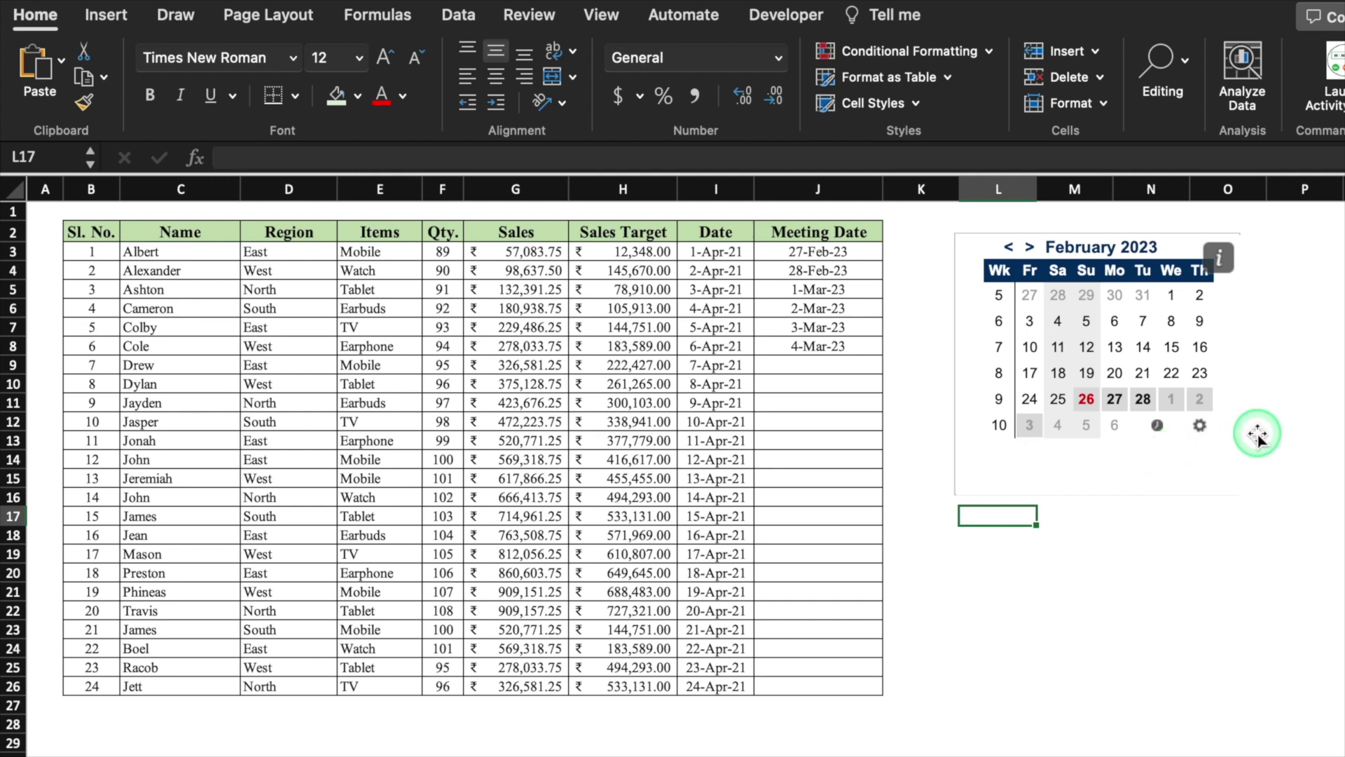
{"action": "left_click", "coordinate": [1199, 426]}
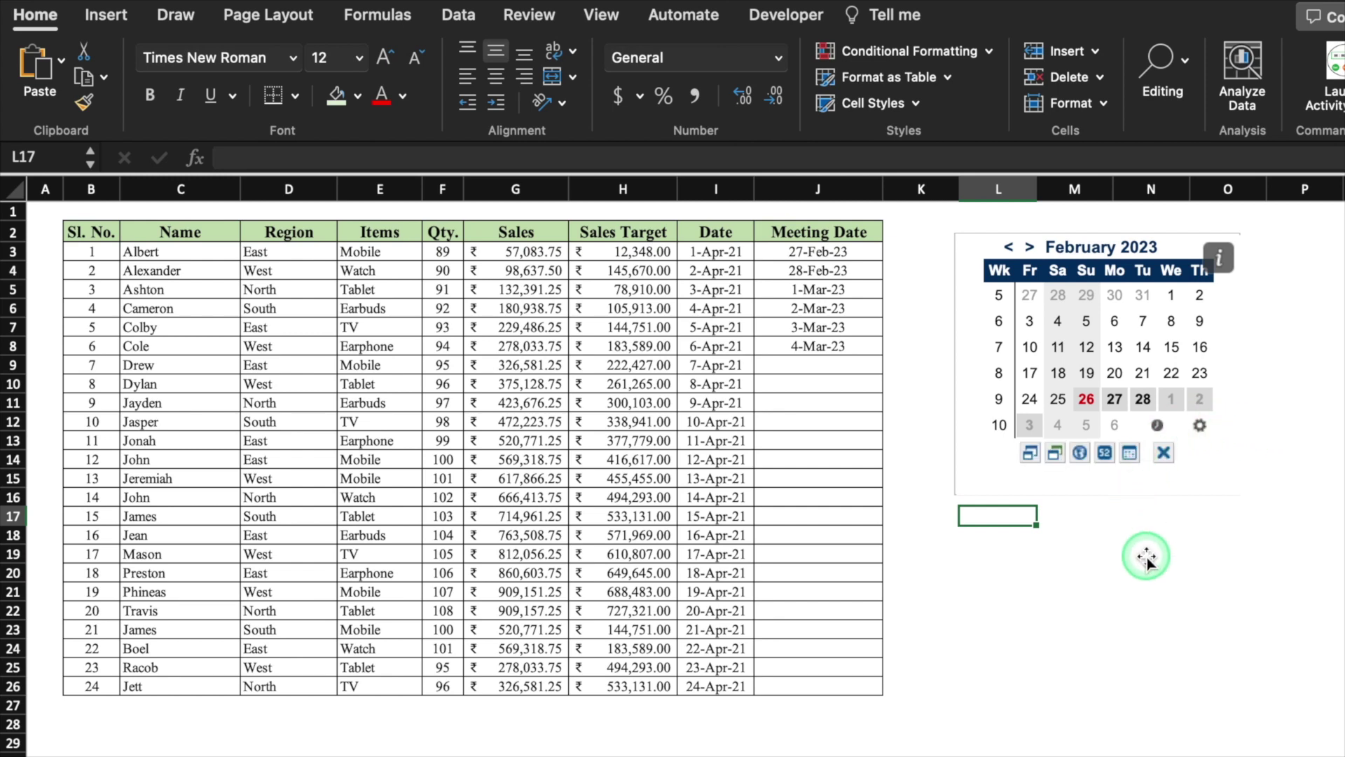
{"action": "left_click", "coordinate": [1029, 247]}
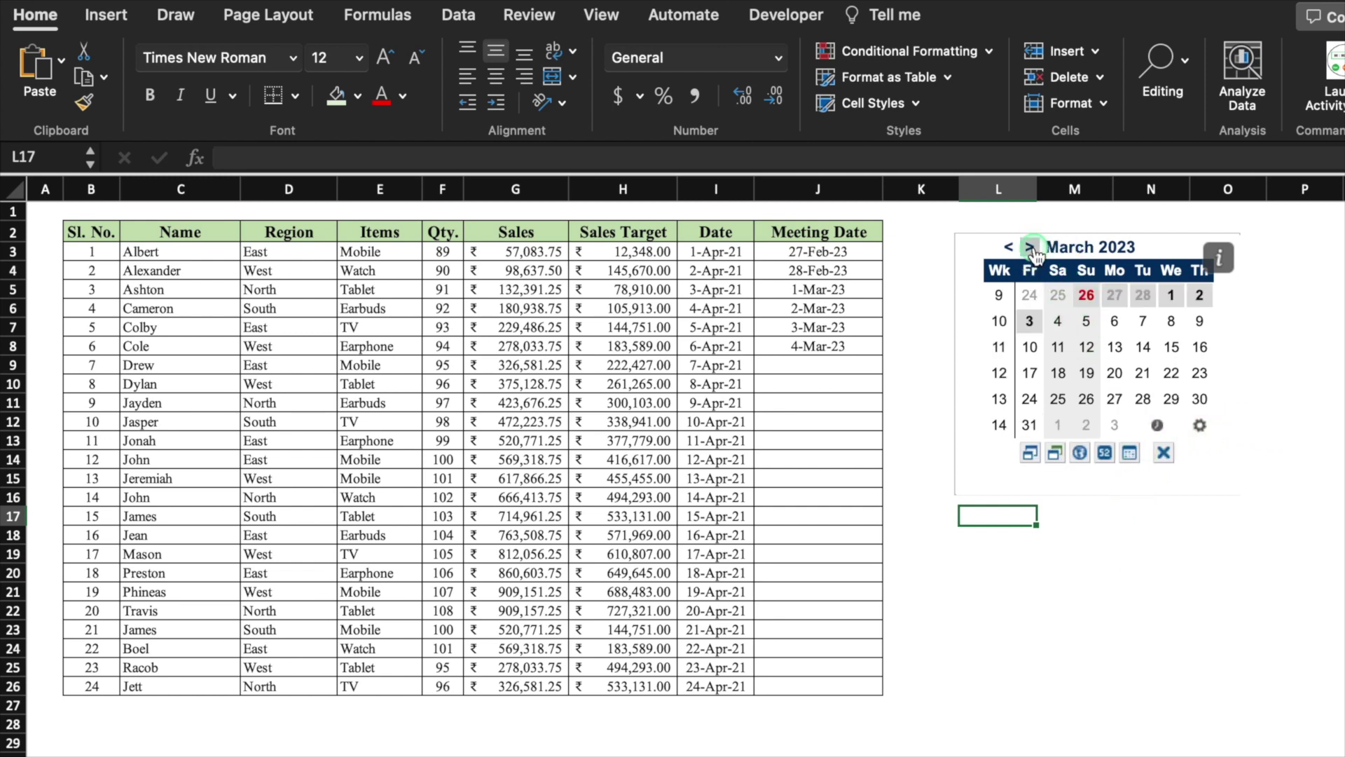
{"action": "left_click", "coordinate": [1030, 247]}
{"action": "left_click", "coordinate": [1029, 247]}
{"action": "left_click", "coordinate": [1030, 247]}
{"action": "left_click", "coordinate": [1030, 247]}
{"action": "left_click", "coordinate": [1128, 655]}
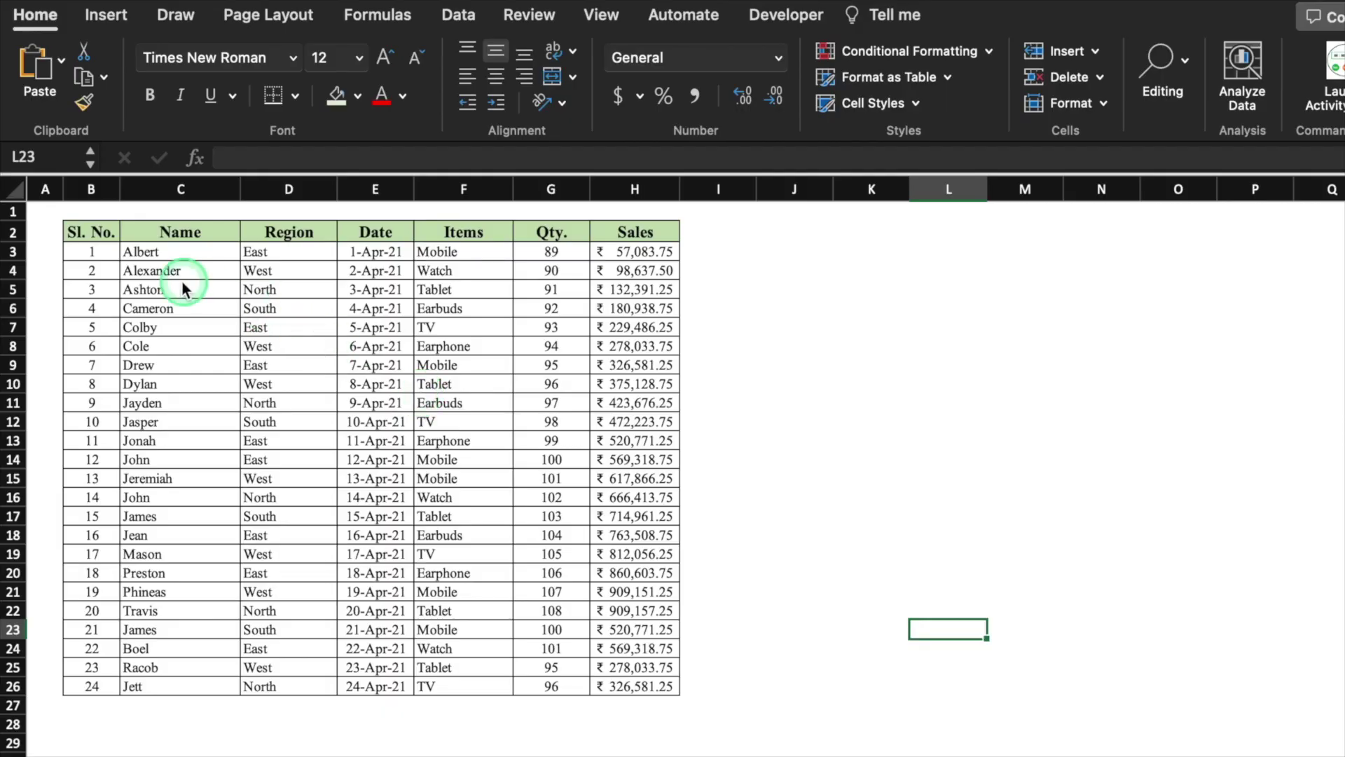
Select the sales table B2:H26 and add the Excel Colorizer add-in
{"action": "left_click", "coordinate": [100, 230]}
{"action": "left_click_drag", "start_coordinate": [100, 230], "coordinate": [676, 687]}
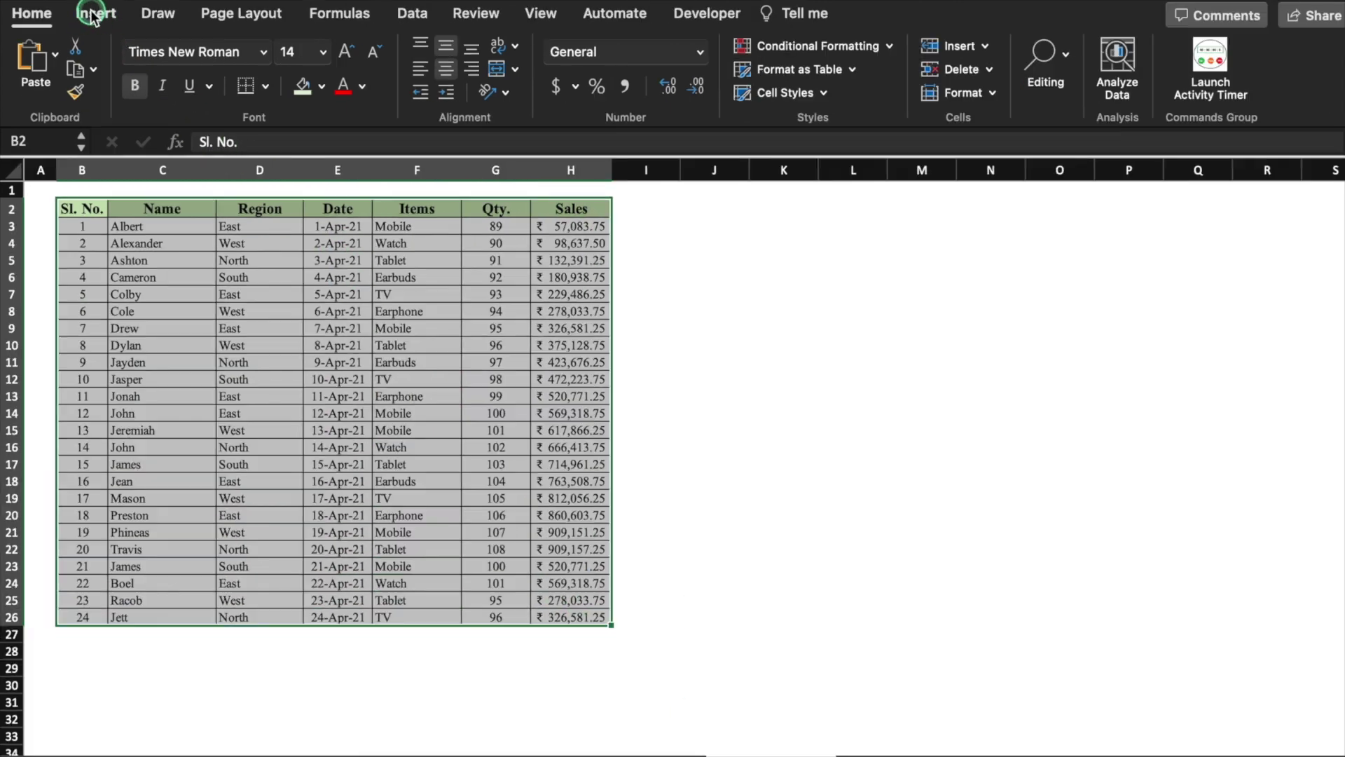
{"action": "left_click", "coordinate": [106, 15]}
{"action": "left_click", "coordinate": [1259, 56]}
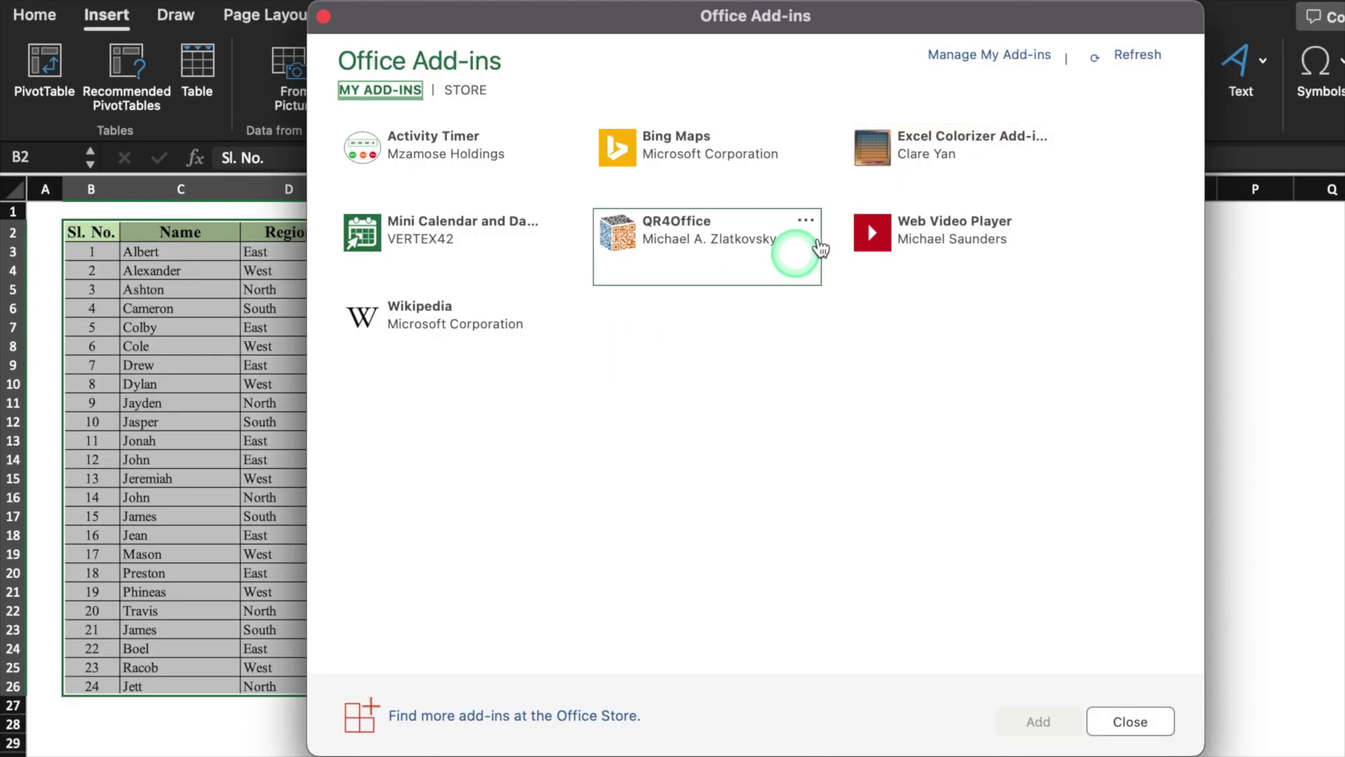
{"action": "left_click", "coordinate": [947, 140]}
{"action": "left_click", "coordinate": [1038, 721]}
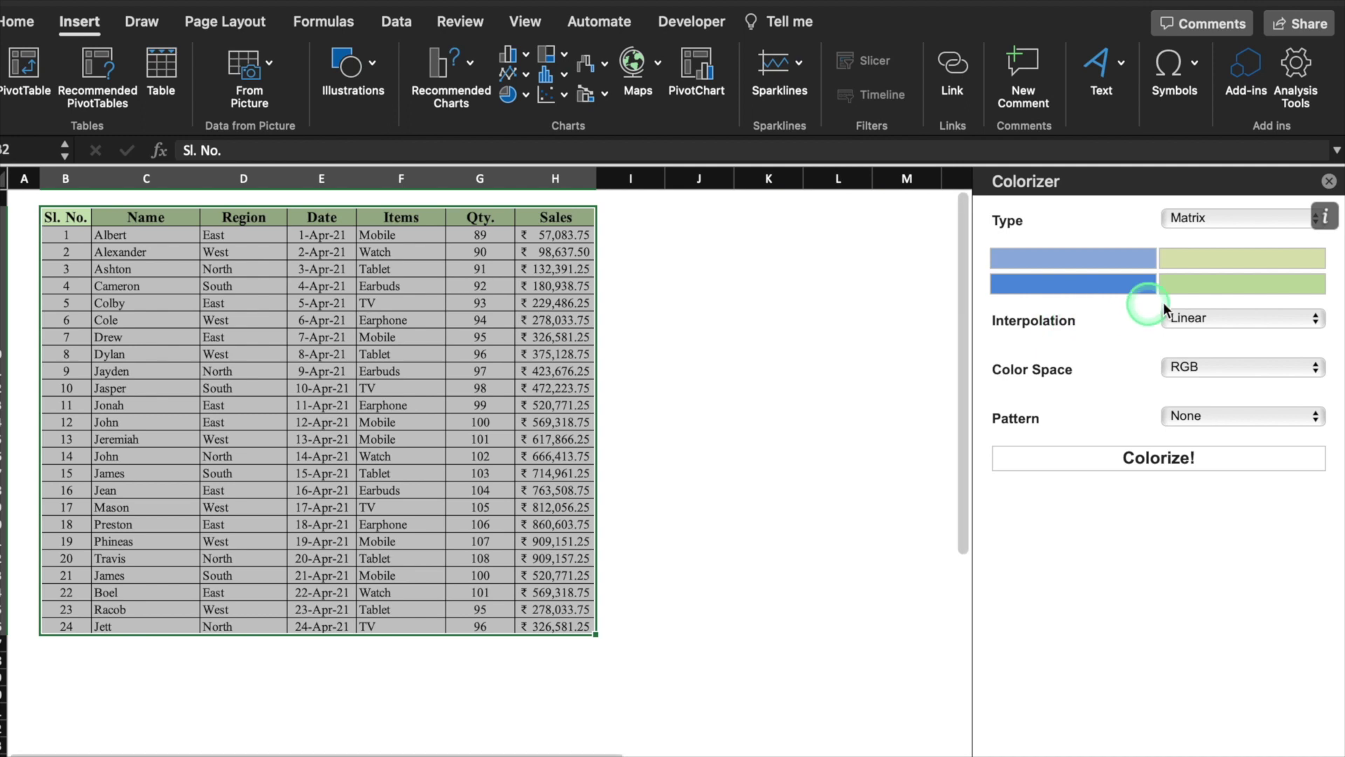
Set the gradient corner colours to pink and white and colorize the table
{"action": "left_click", "coordinate": [1117, 268]}
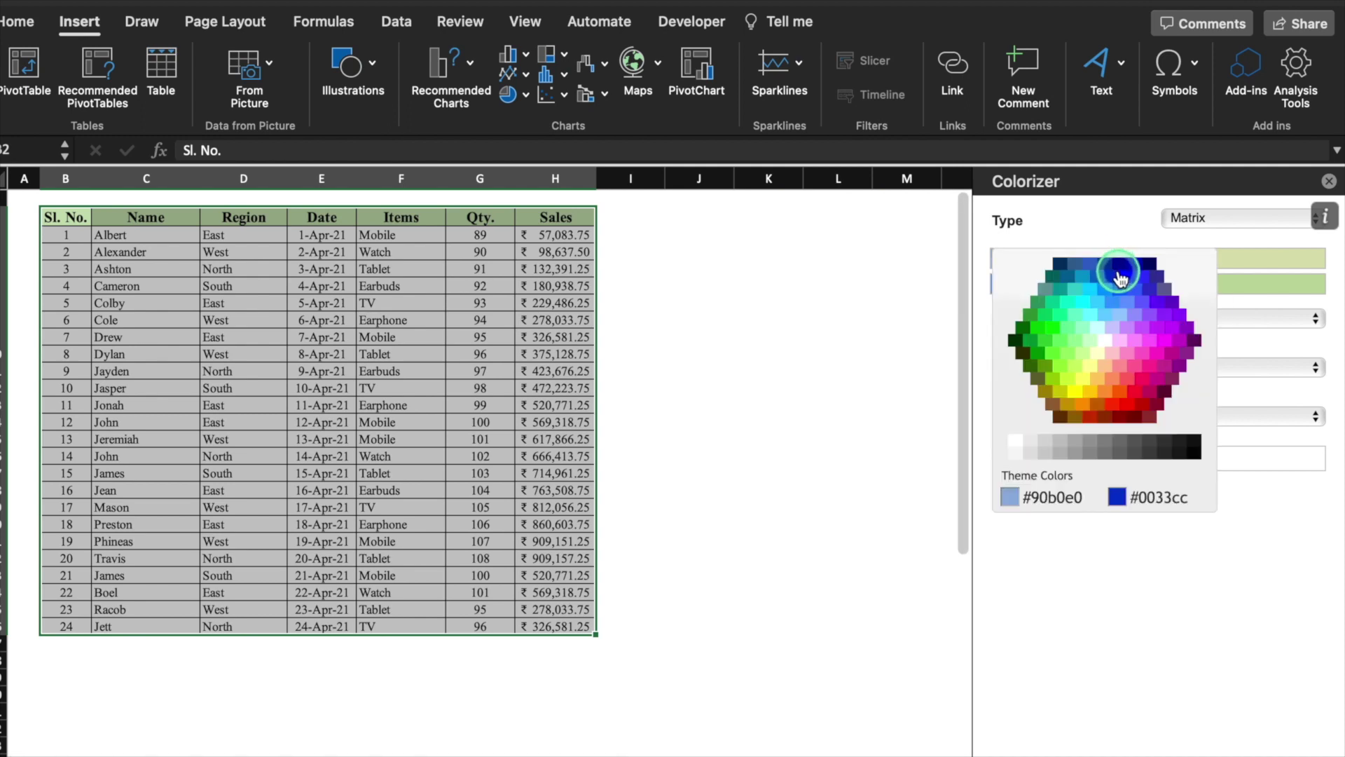
{"action": "left_click", "coordinate": [1119, 335]}
{"action": "left_click", "coordinate": [1243, 283]}
{"action": "left_click", "coordinate": [1184, 468]}
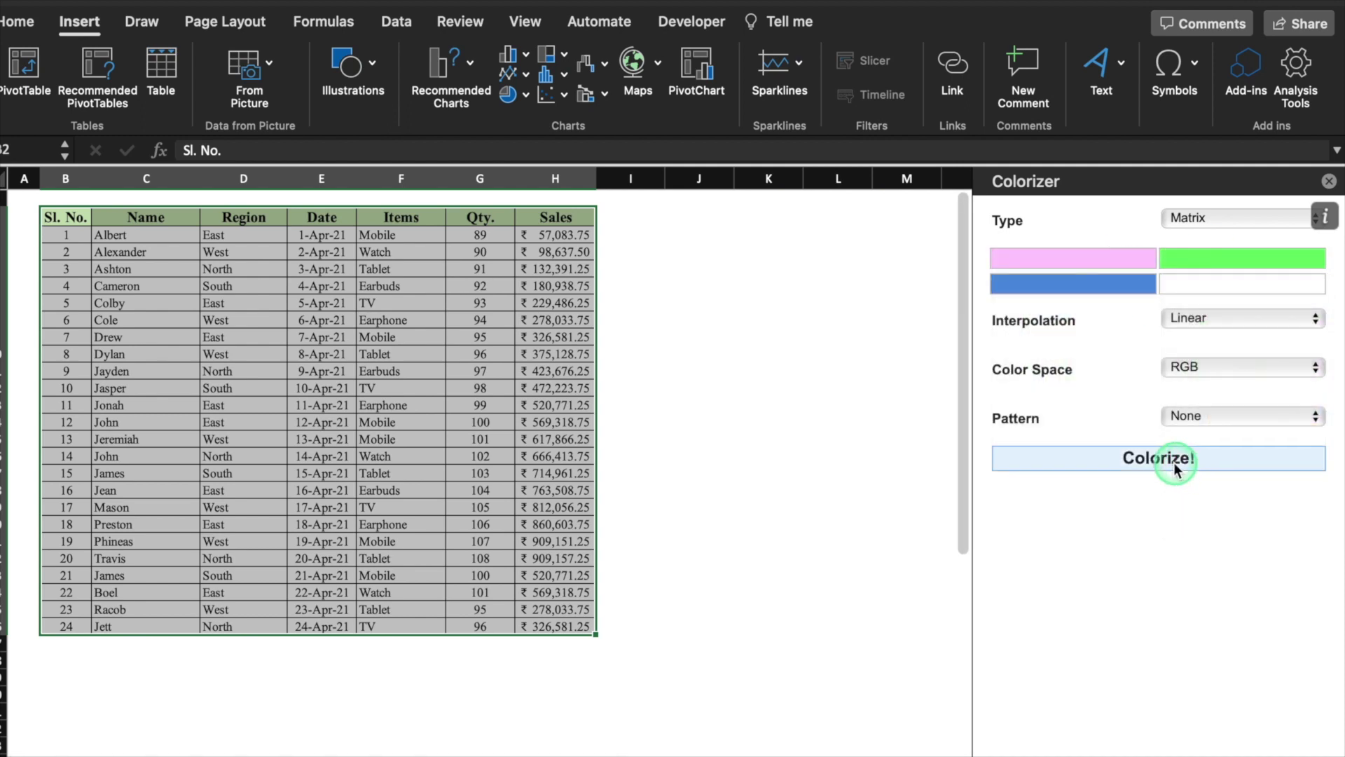
{"action": "left_click", "coordinate": [1168, 465]}
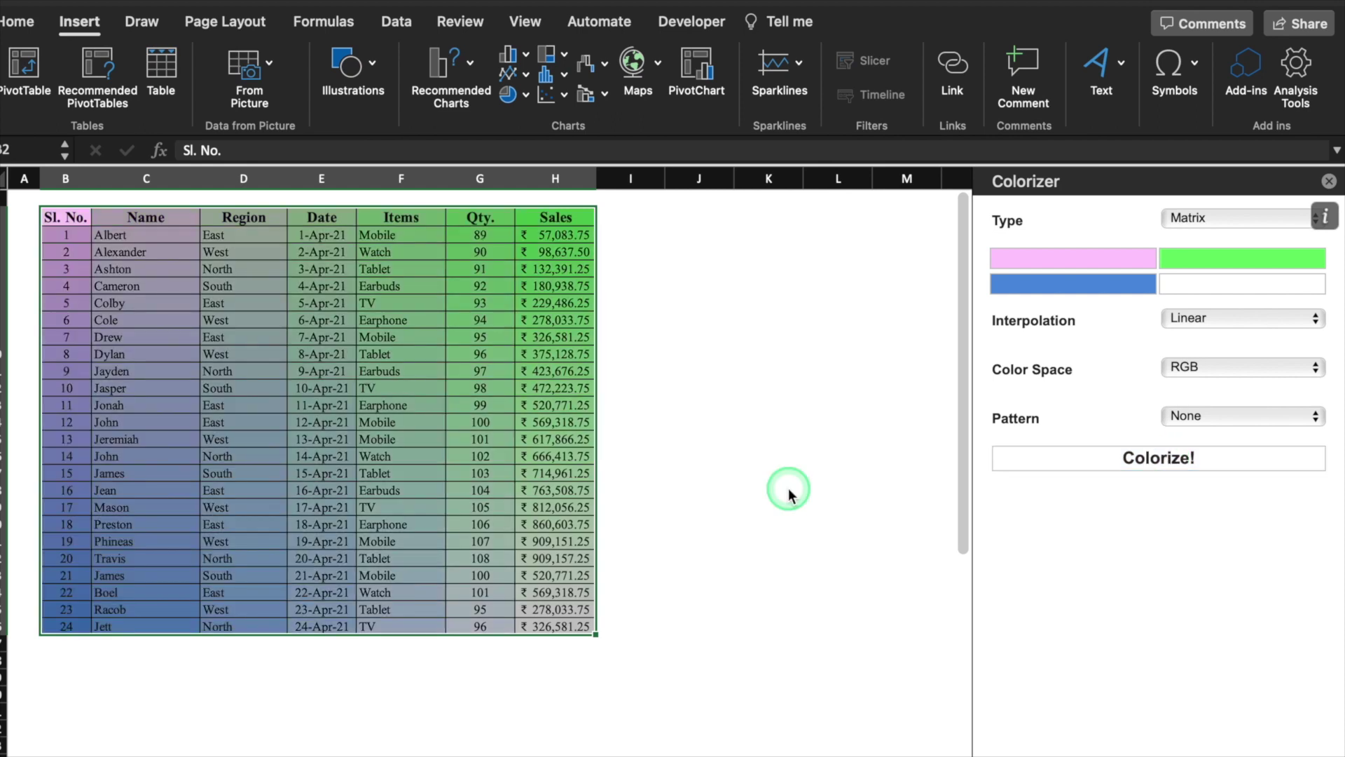
Reapply the gradient as Horizontal, then Vertical, then Matrix type
{"action": "left_click", "coordinate": [1259, 220]}
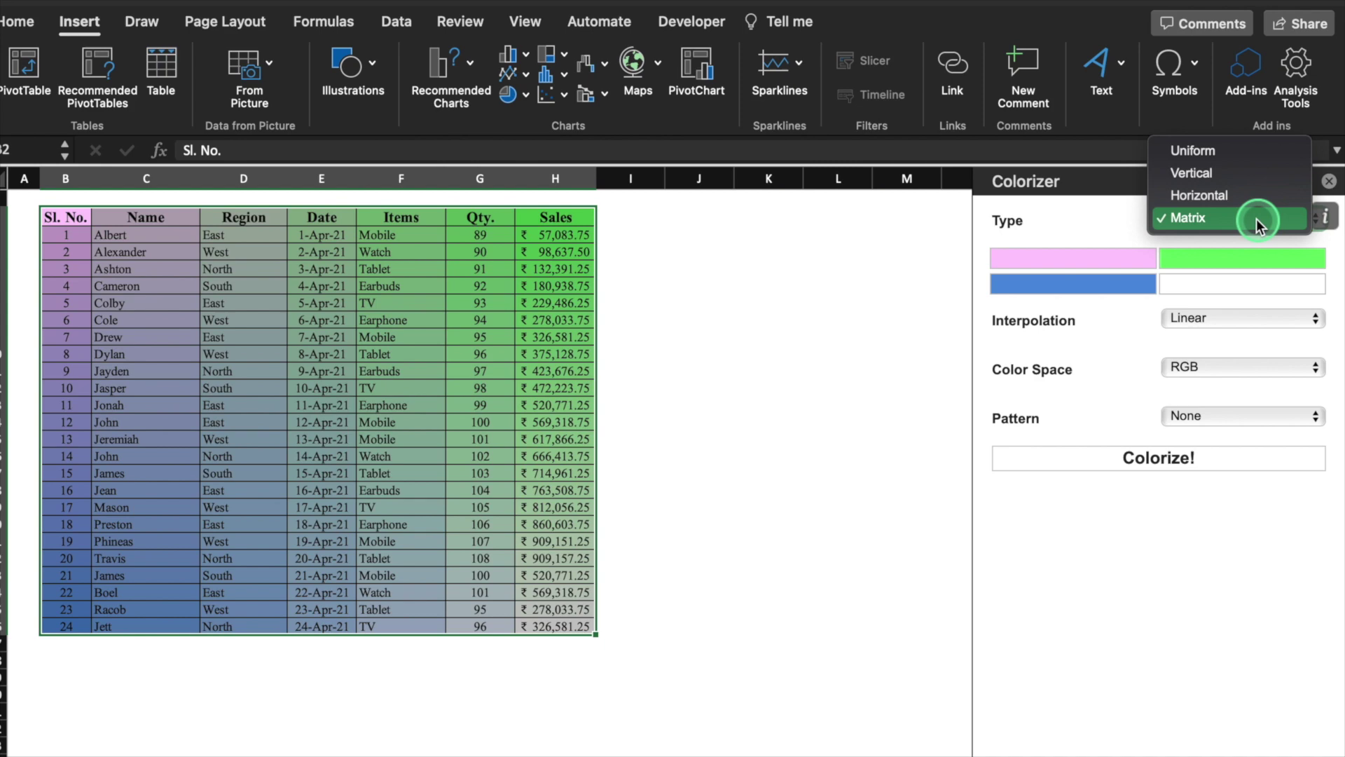
{"action": "left_click", "coordinate": [1244, 196]}
{"action": "left_click", "coordinate": [1163, 457]}
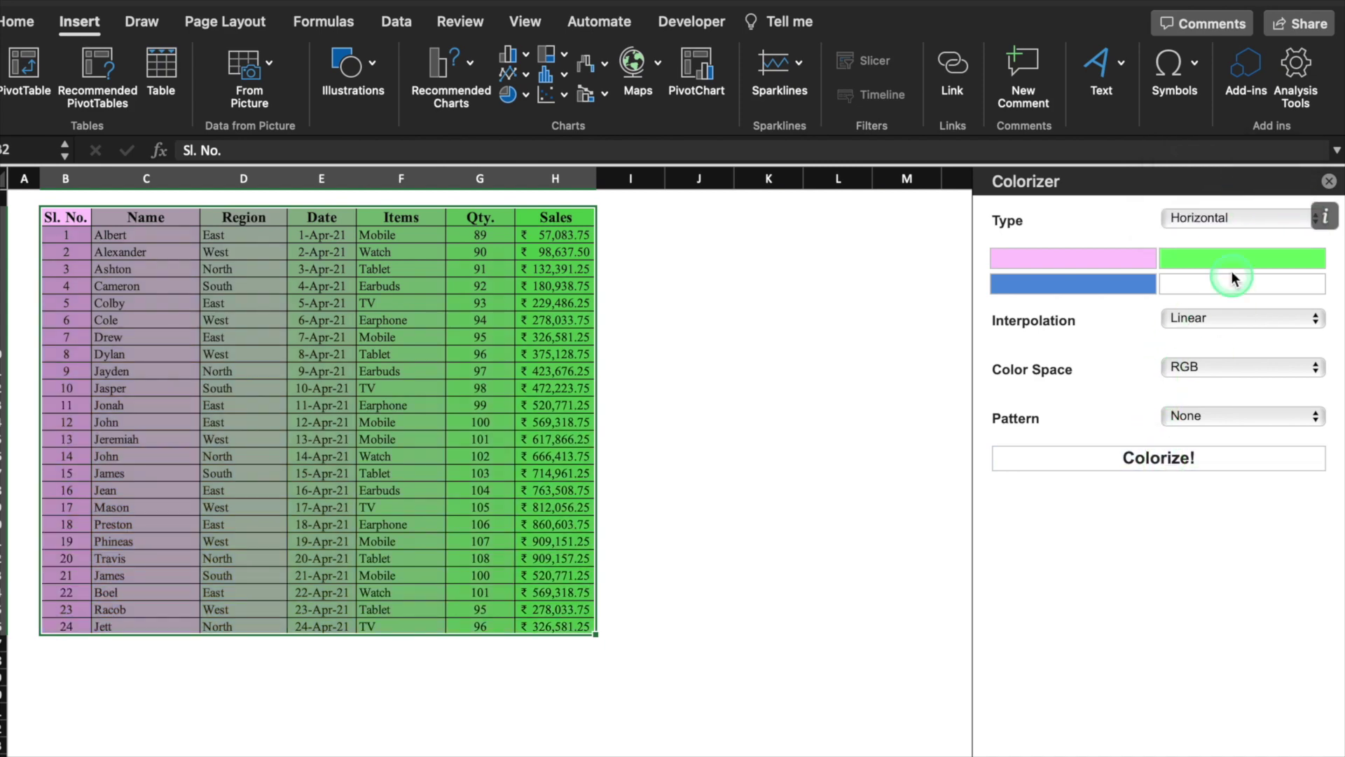
{"action": "left_click", "coordinate": [1223, 218]}
{"action": "left_click", "coordinate": [1222, 192]}
{"action": "left_click", "coordinate": [1191, 459]}
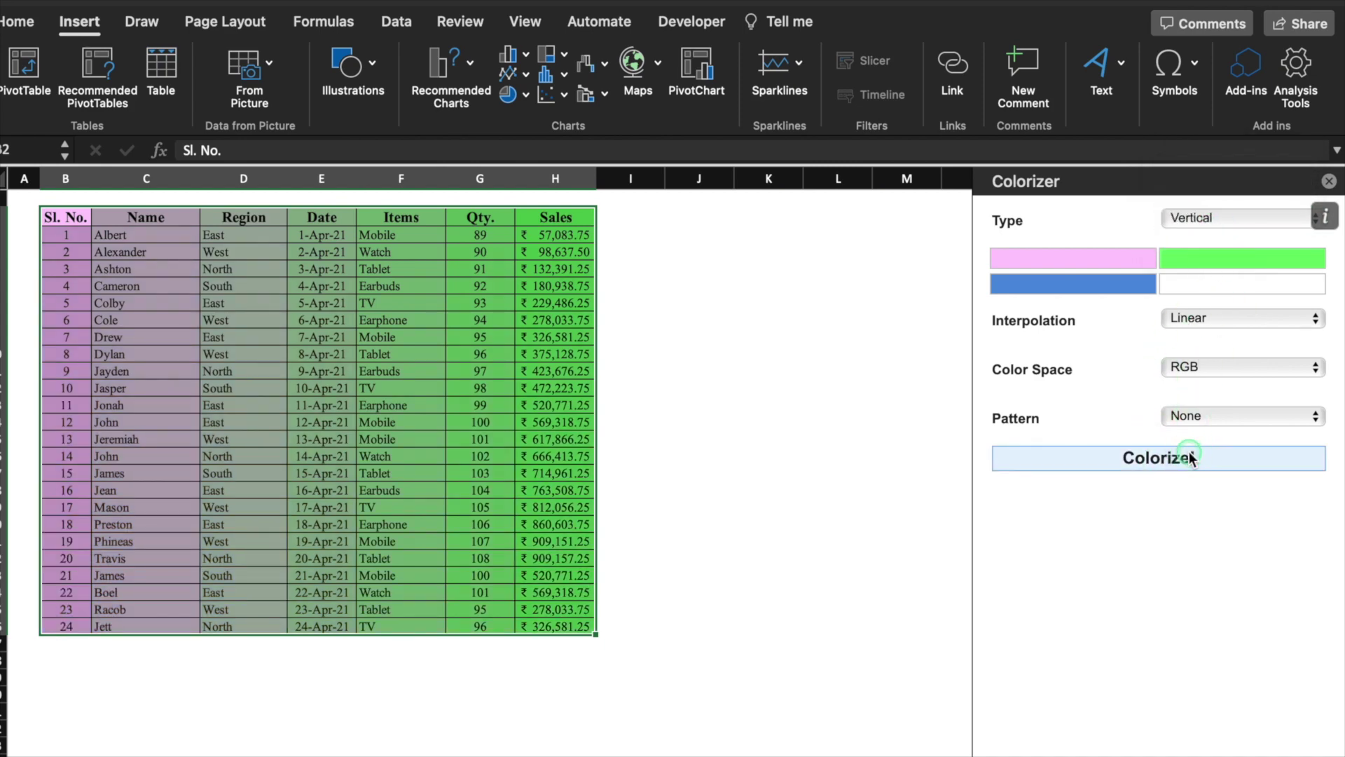
{"action": "left_click", "coordinate": [1212, 218]}
{"action": "left_click", "coordinate": [1217, 264]}
{"action": "left_click", "coordinate": [1193, 459]}
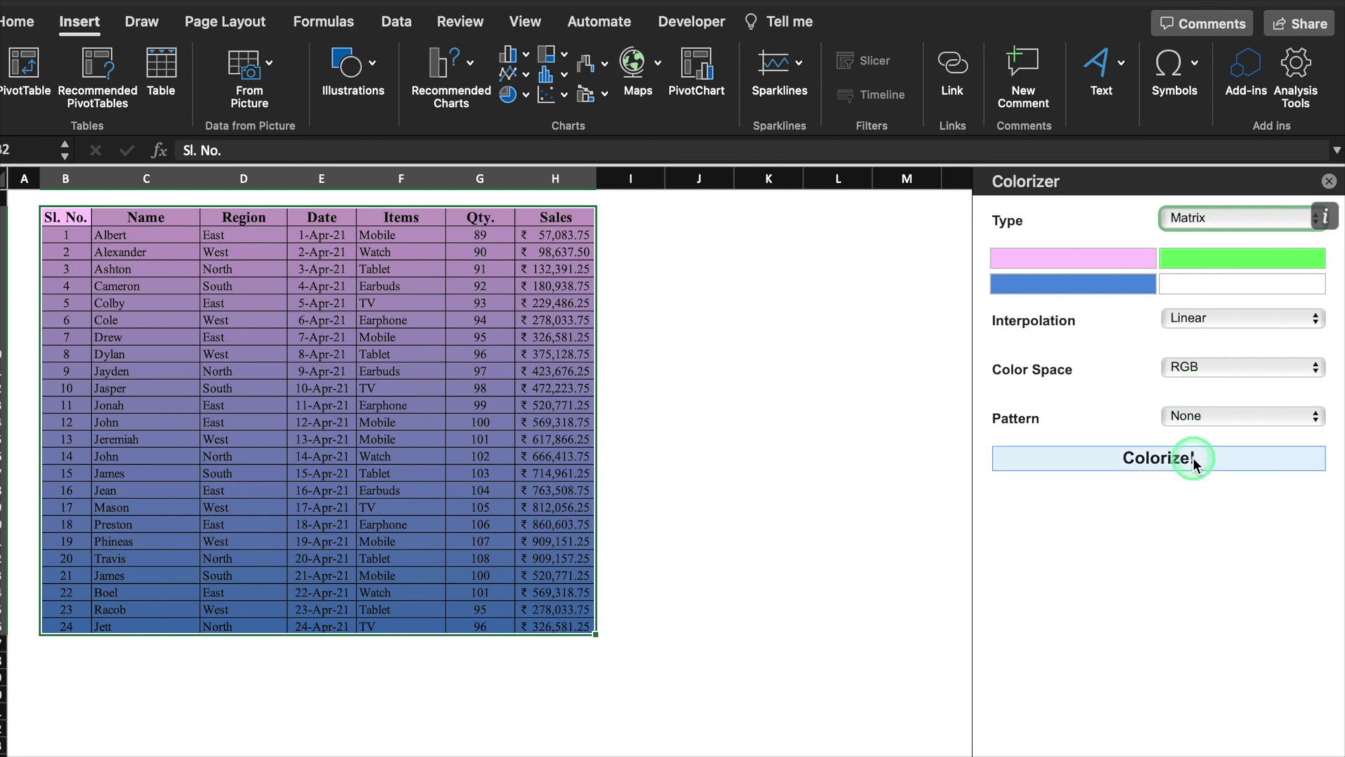
Recolour the table with Smooth, then Exponential Up interpolation
{"action": "left_click", "coordinate": [1317, 319]}
{"action": "left_click", "coordinate": [1316, 319]}
{"action": "left_click", "coordinate": [1291, 337]}
{"action": "left_click", "coordinate": [1226, 459]}
{"action": "left_click", "coordinate": [1279, 319]}
{"action": "left_click", "coordinate": [1276, 340]}
Recolour the table in HSV colour space with the Waves pattern, then close the Colorizer pane
{"action": "left_click", "coordinate": [1199, 457]}
{"action": "left_click", "coordinate": [1267, 379]}
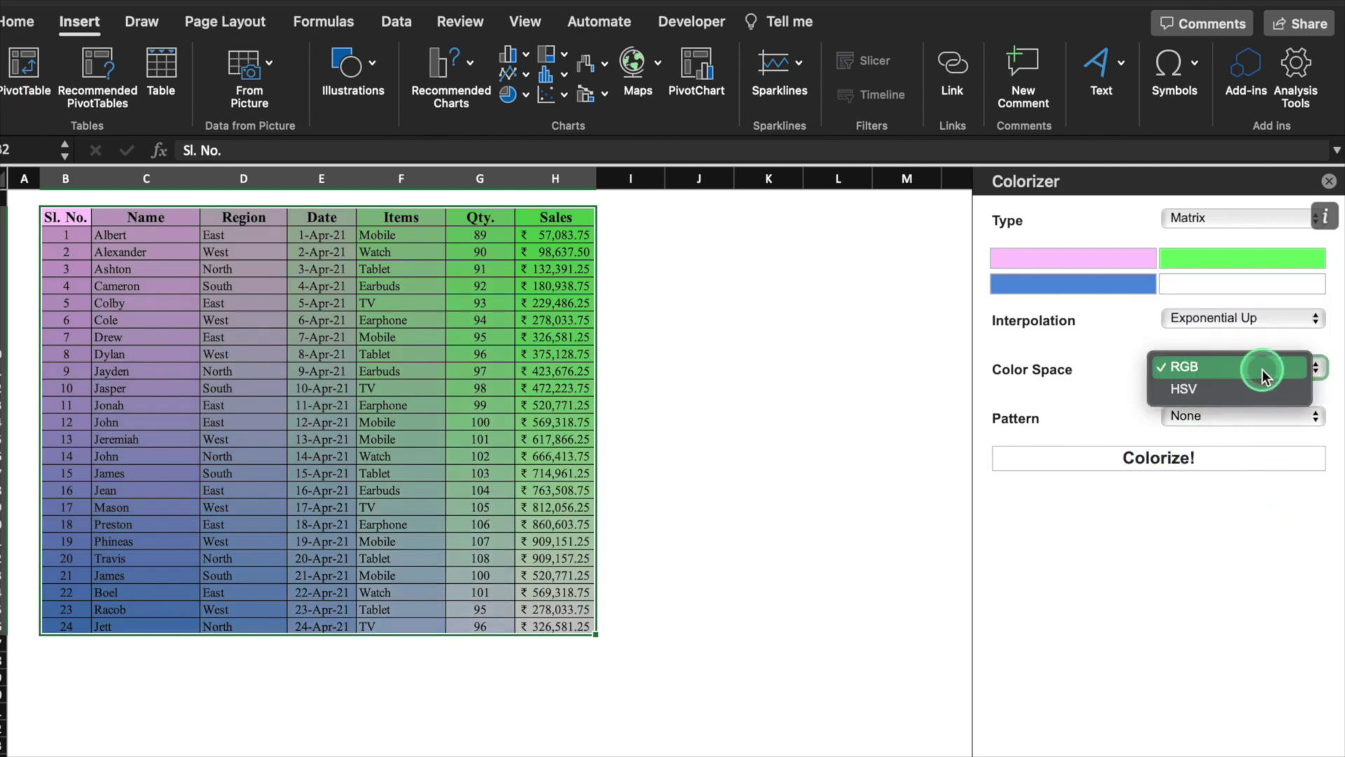
{"action": "left_click", "coordinate": [1264, 390]}
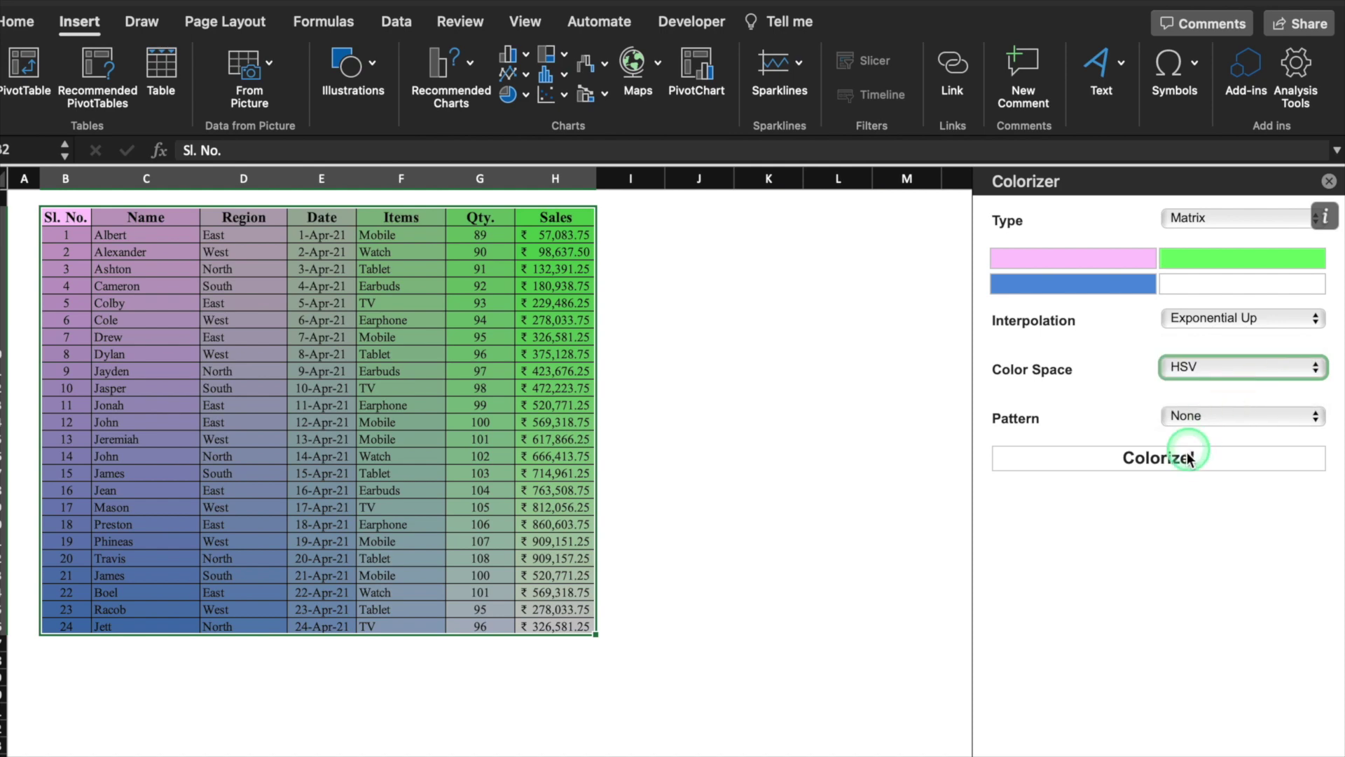
{"action": "left_click", "coordinate": [1187, 456]}
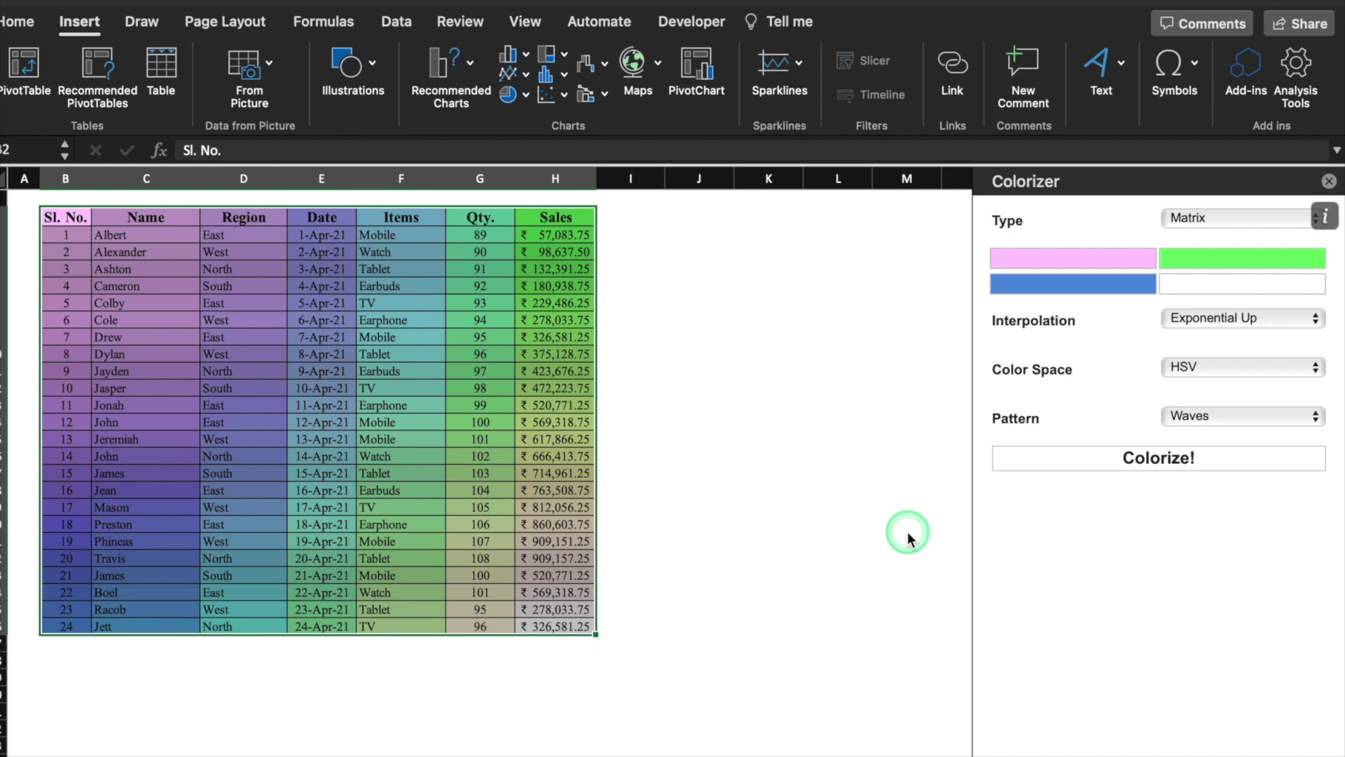
{"action": "left_click", "coordinate": [1328, 181]}
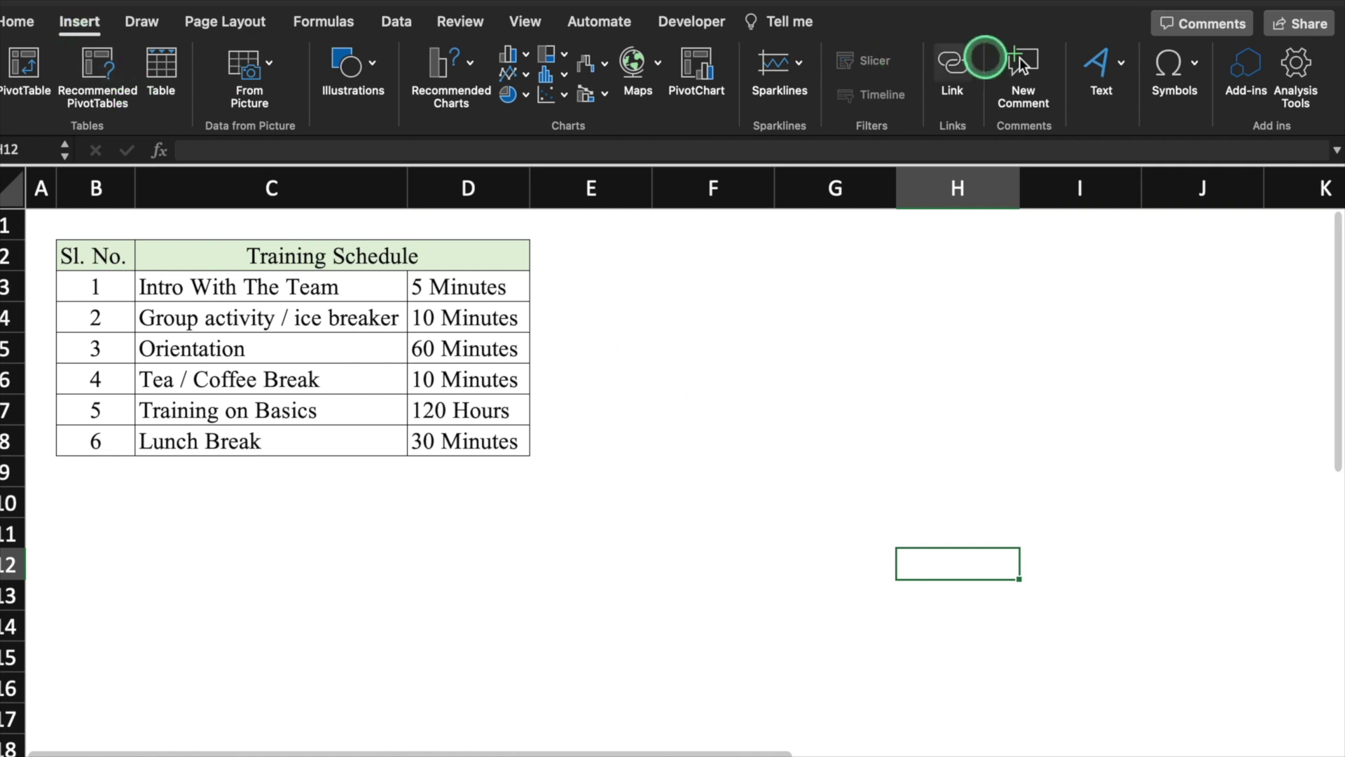
From the Training Schedule sheet, open the Office Add-ins list
{"action": "left_click", "coordinate": [1246, 66]}
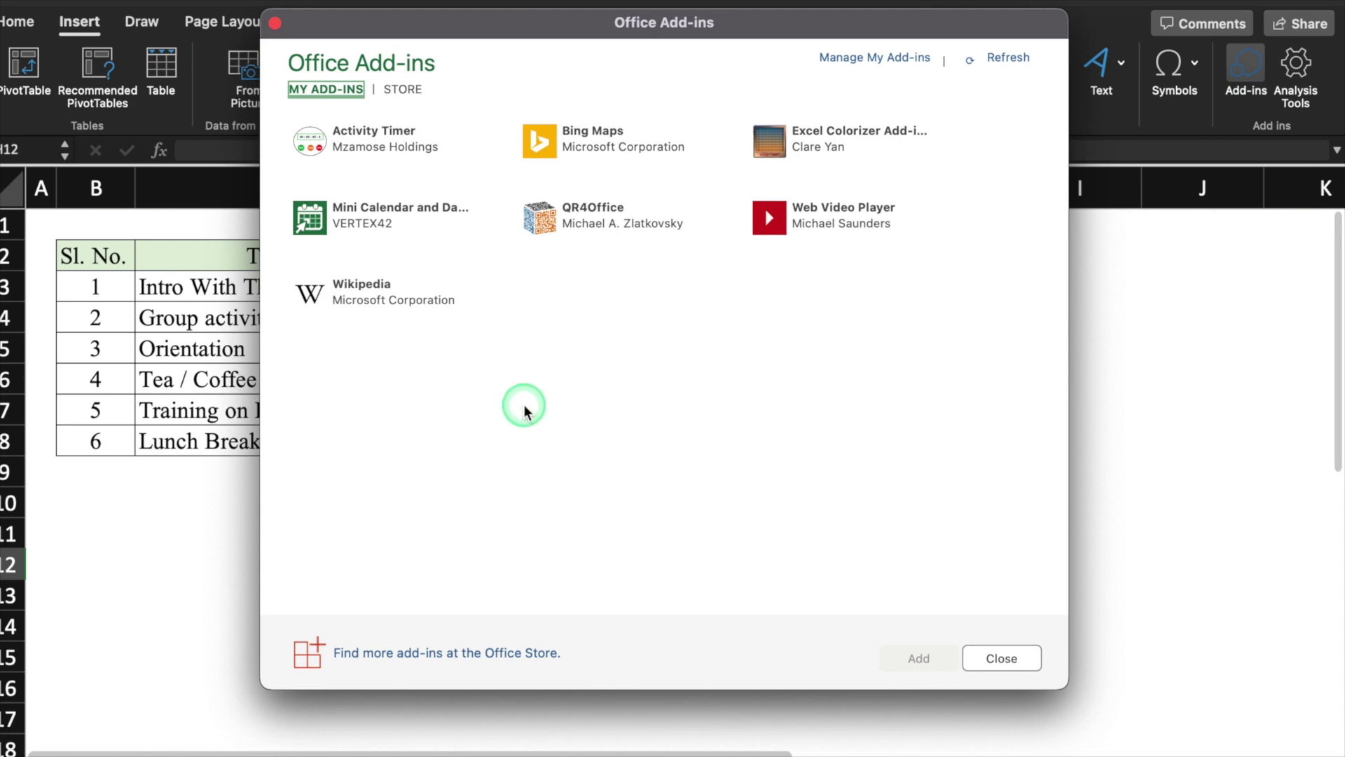
Insert the Activity Timer add-in, select cell H7, and add a set of blank activity rows to the timer
{"action": "left_click", "coordinate": [391, 145]}
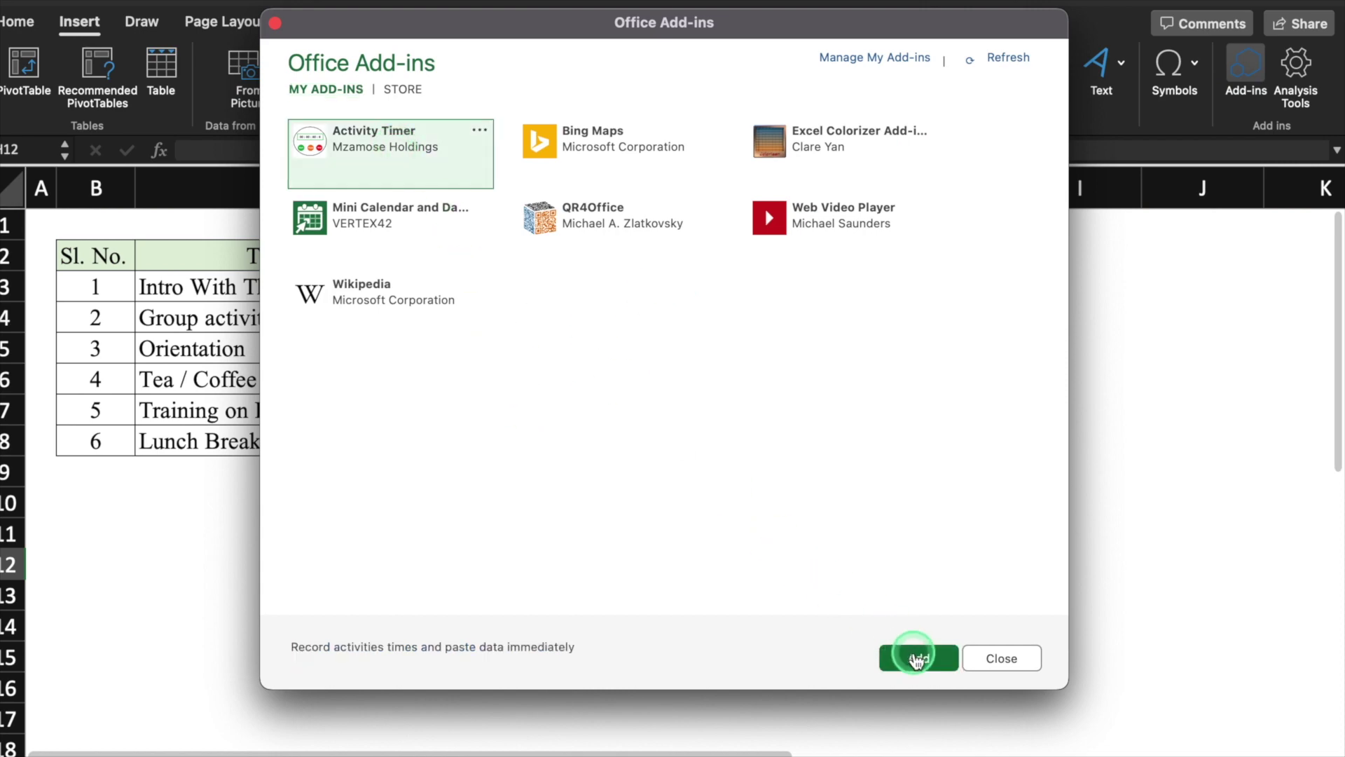
{"action": "left_click", "coordinate": [918, 658]}
{"action": "left_click", "coordinate": [929, 409]}
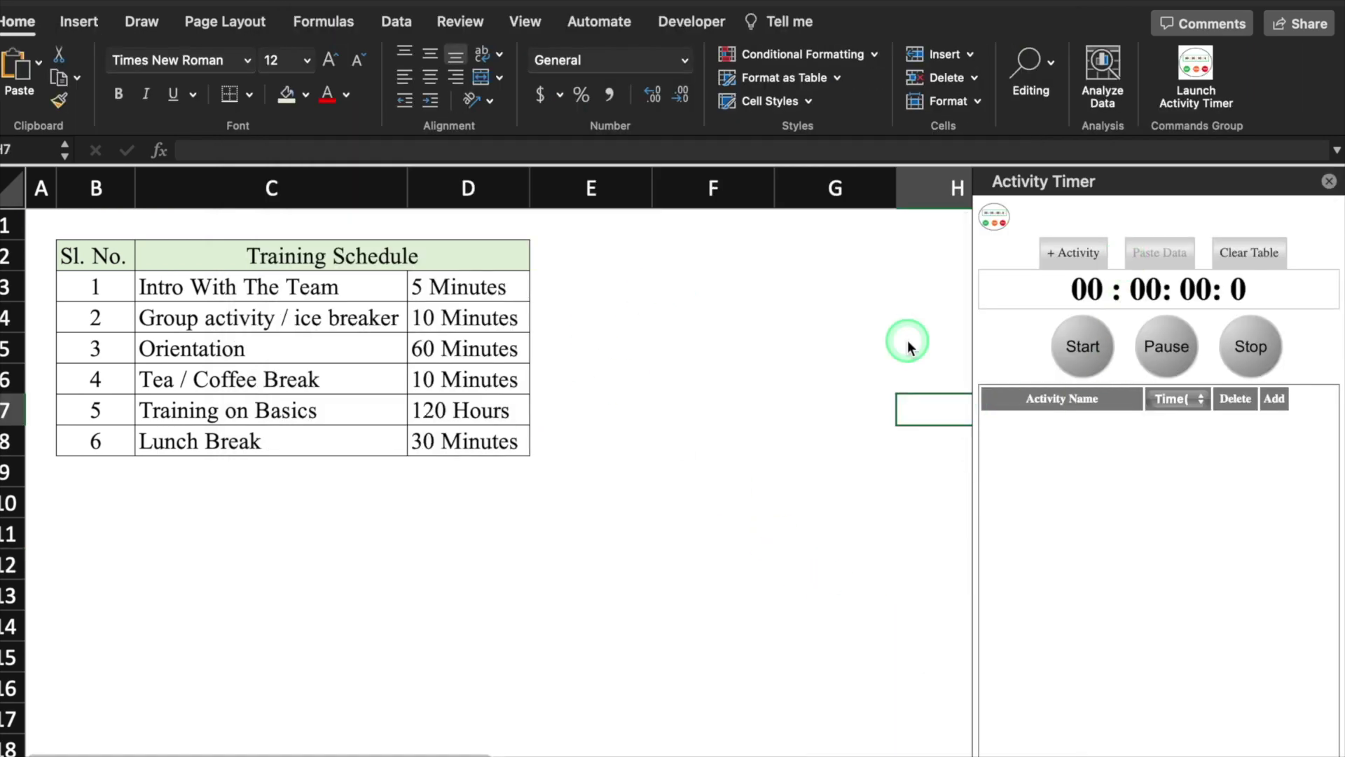
{"action": "left_click", "coordinate": [1079, 254]}
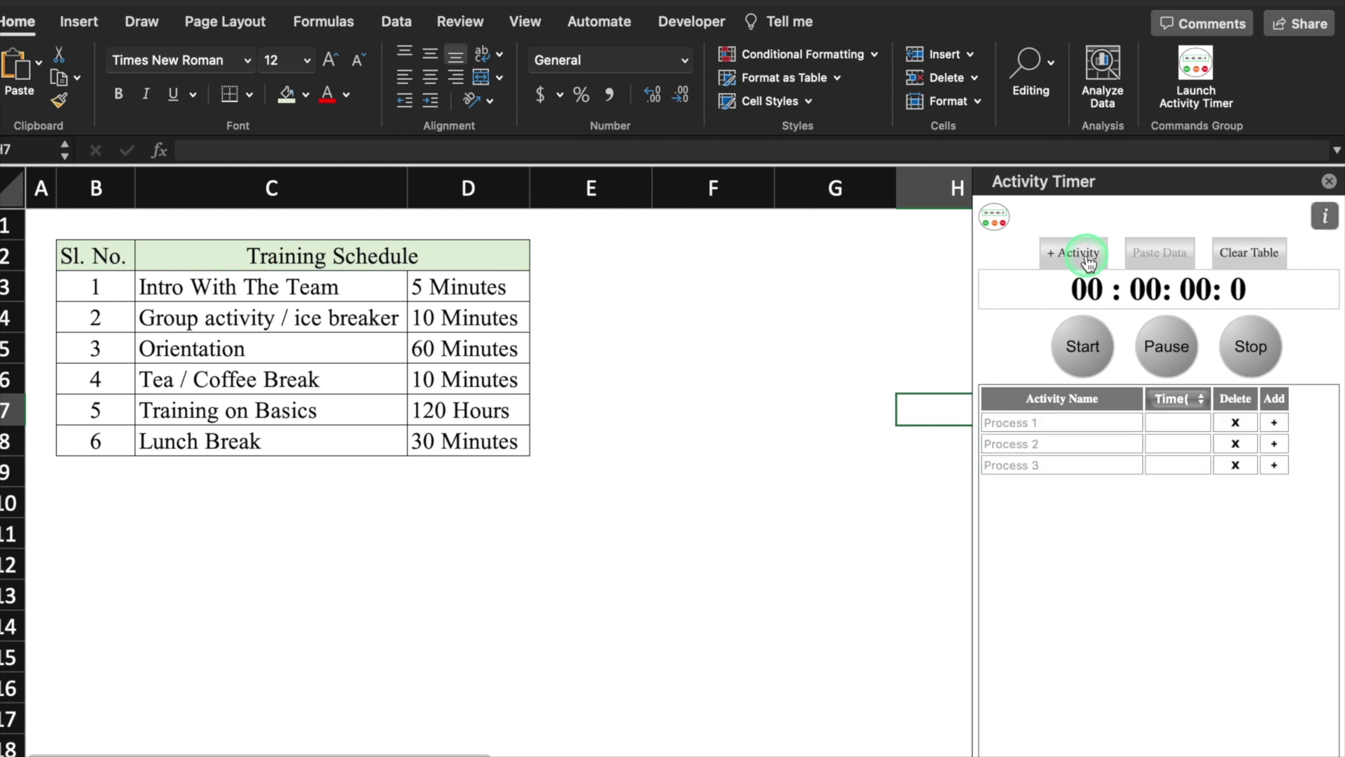
Copy Intro With The Team and the group activity names into the timer's first two rows
{"action": "left_click", "coordinate": [344, 294]}
{"action": "left_click_drag", "start_coordinate": [377, 142], "coordinate": [169, 149]}
{"action": "key", "text": "super+c"}
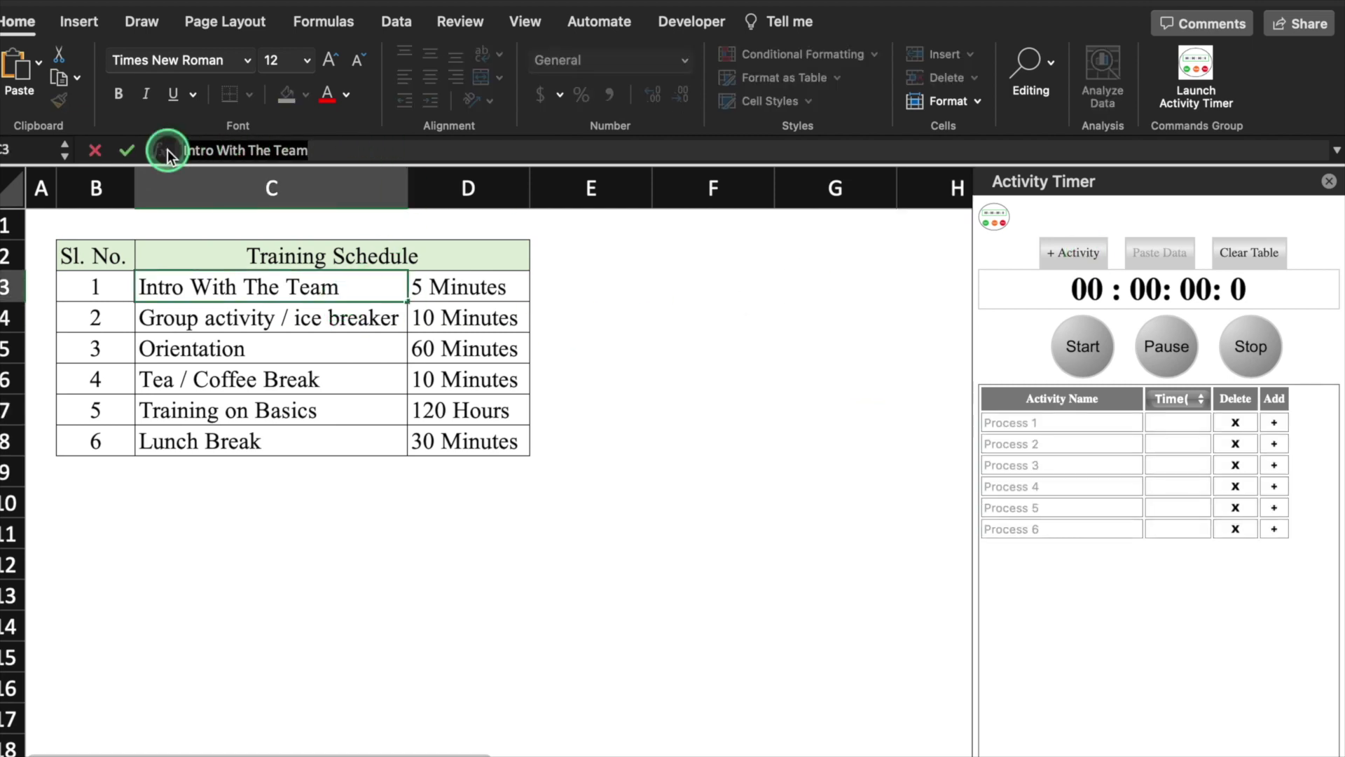
{"action": "left_click", "coordinate": [1027, 424]}
{"action": "key", "text": "super+v"}
{"action": "left_click", "coordinate": [360, 317]}
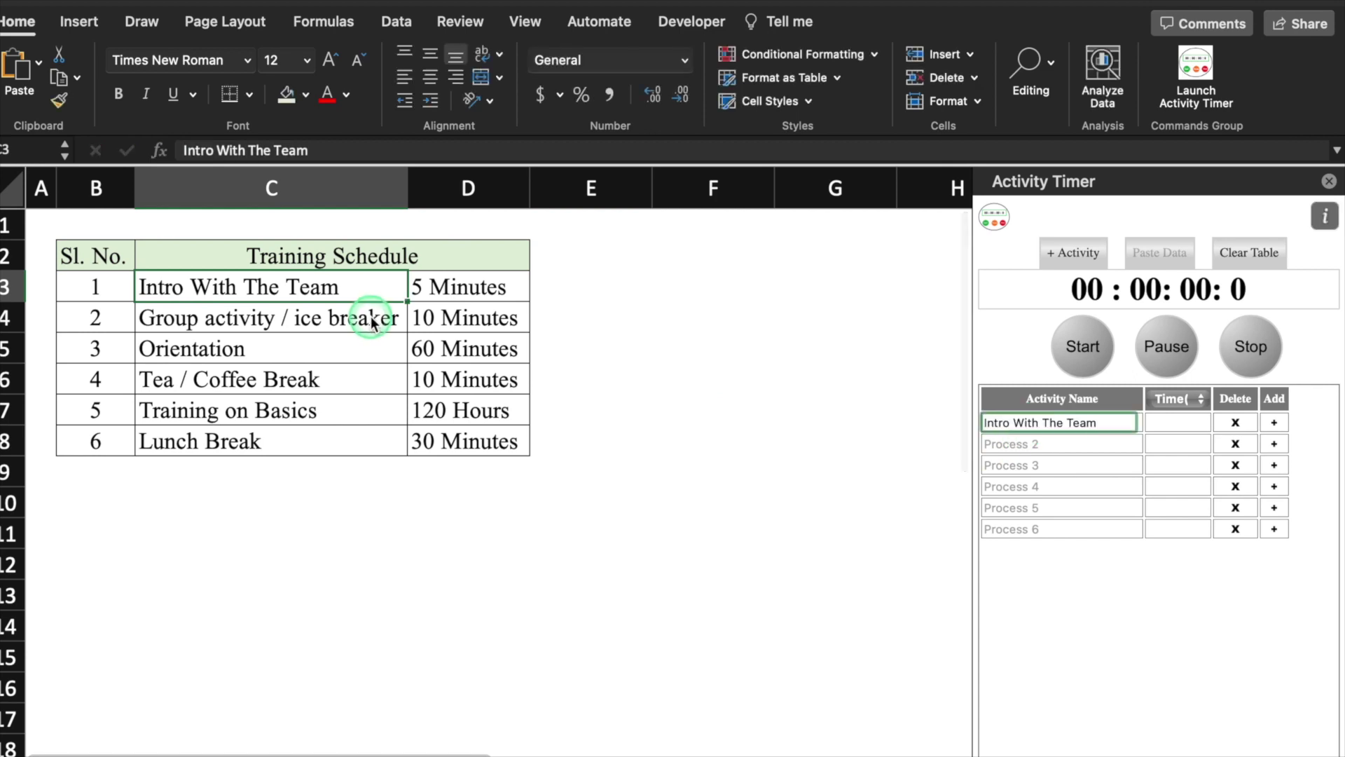
{"action": "left_click", "coordinate": [1027, 445]}
{"action": "type", "text": "Group activity / ice breaker"}
Fill in Orientation, Tea / Coffee Break, Training on Basics and Lunch Break, then mark Intro With The Team
{"action": "left_click", "coordinate": [998, 465]}
{"action": "type", "text": "Orientation"}
{"action": "left_click", "coordinate": [1027, 486]}
{"action": "key", "text": "super+v"}
{"action": "left_click", "coordinate": [360, 409]}
{"action": "left_click", "coordinate": [1028, 508]}
{"action": "key", "text": "super+v"}
{"action": "left_click", "coordinate": [360, 441]}
{"action": "left_click", "coordinate": [1007, 528]}
{"action": "type", "text": "Lunch Break"}
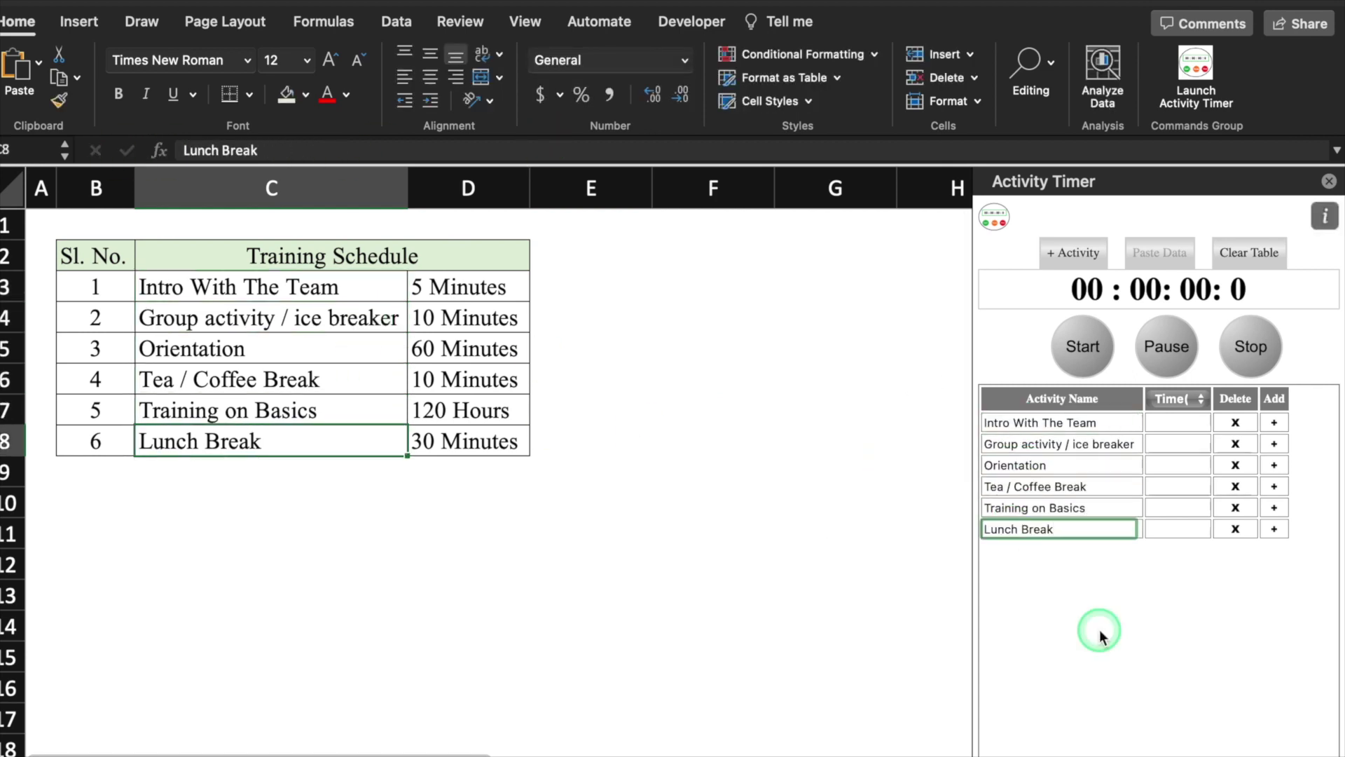
{"action": "left_click", "coordinate": [1274, 422]}
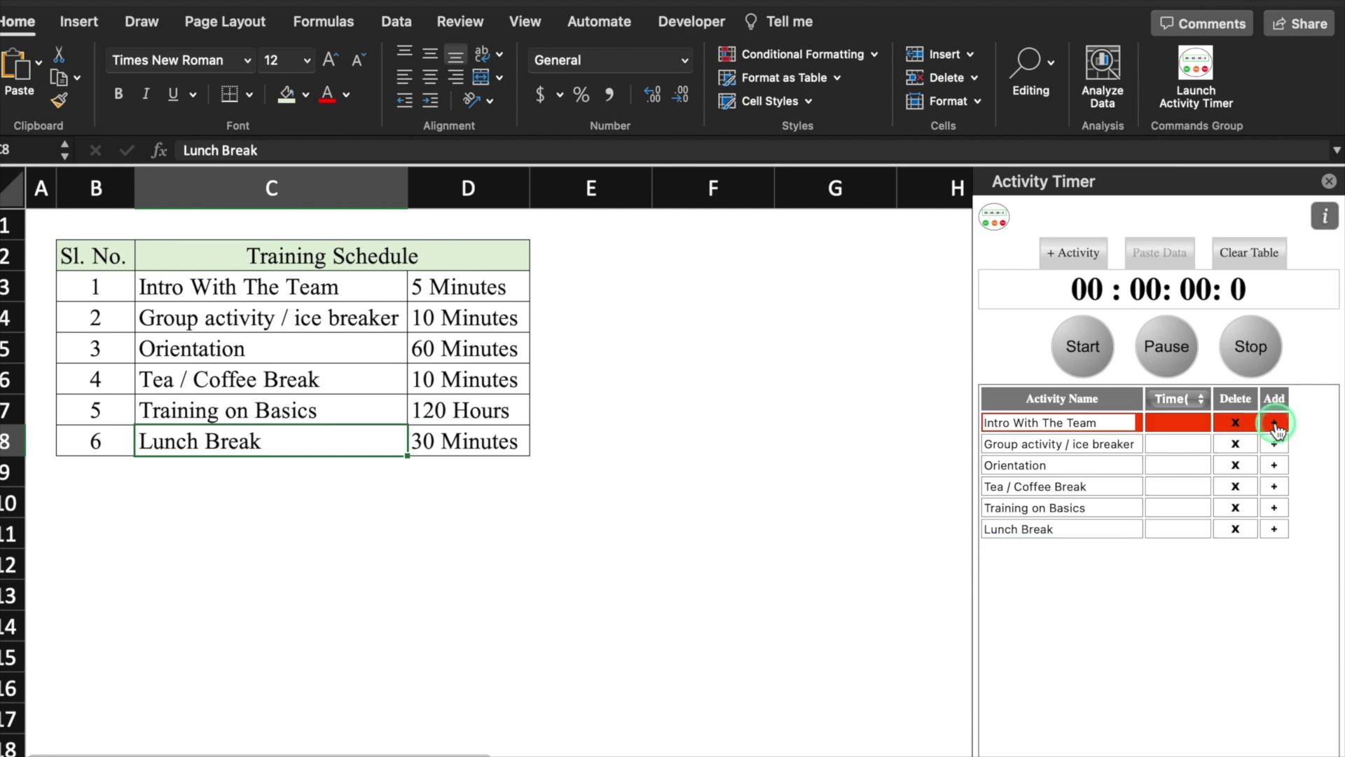
Time Intro With The Team at 16.00 seconds, keeping the time unit in seconds
{"action": "left_click", "coordinate": [1085, 356]}
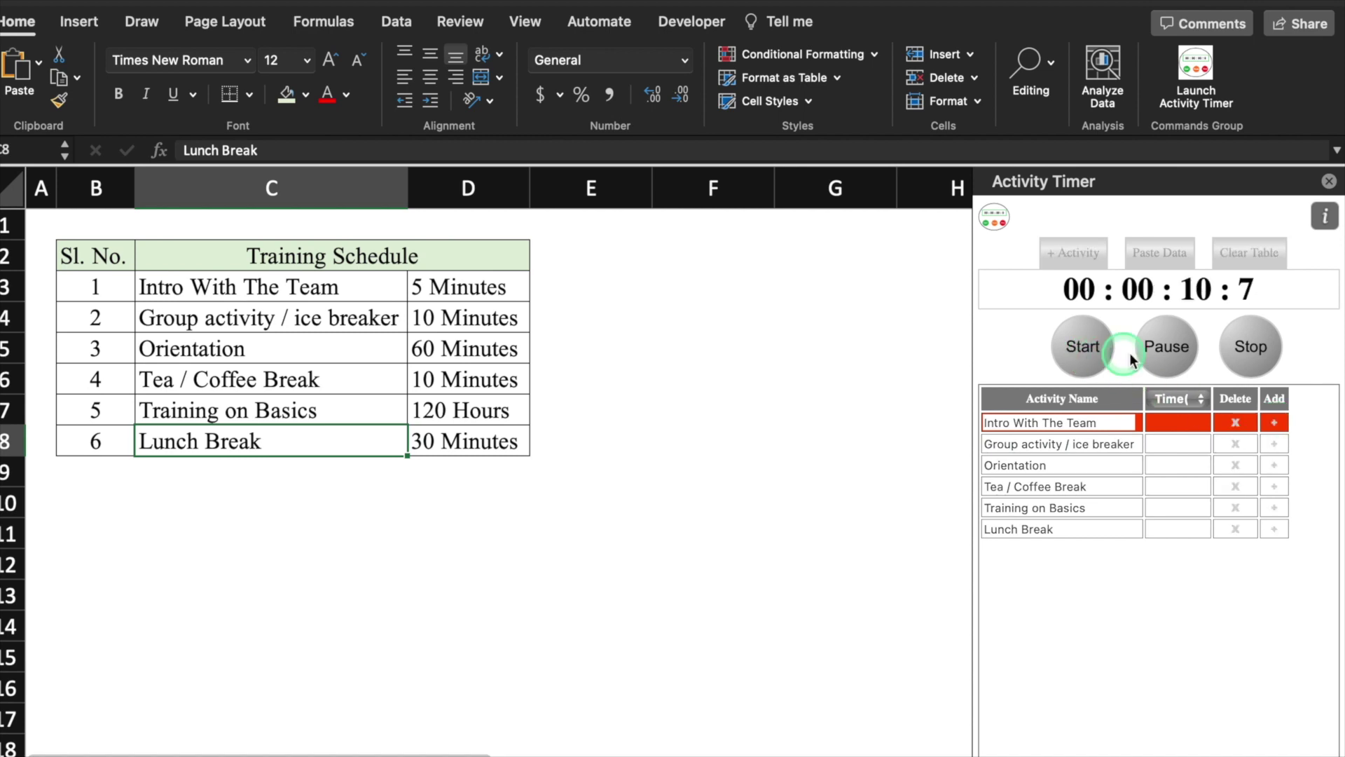
{"action": "left_click", "coordinate": [1179, 359]}
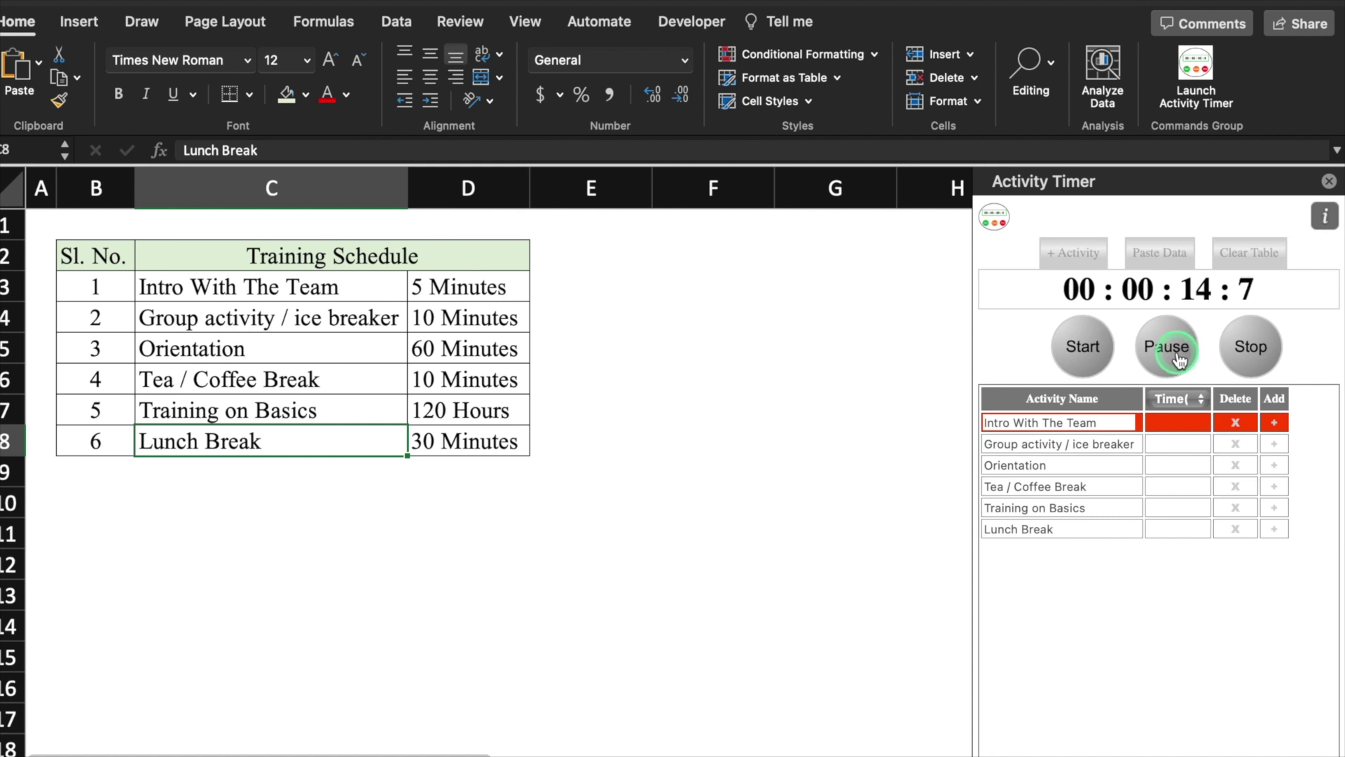
{"action": "left_click", "coordinate": [1264, 358]}
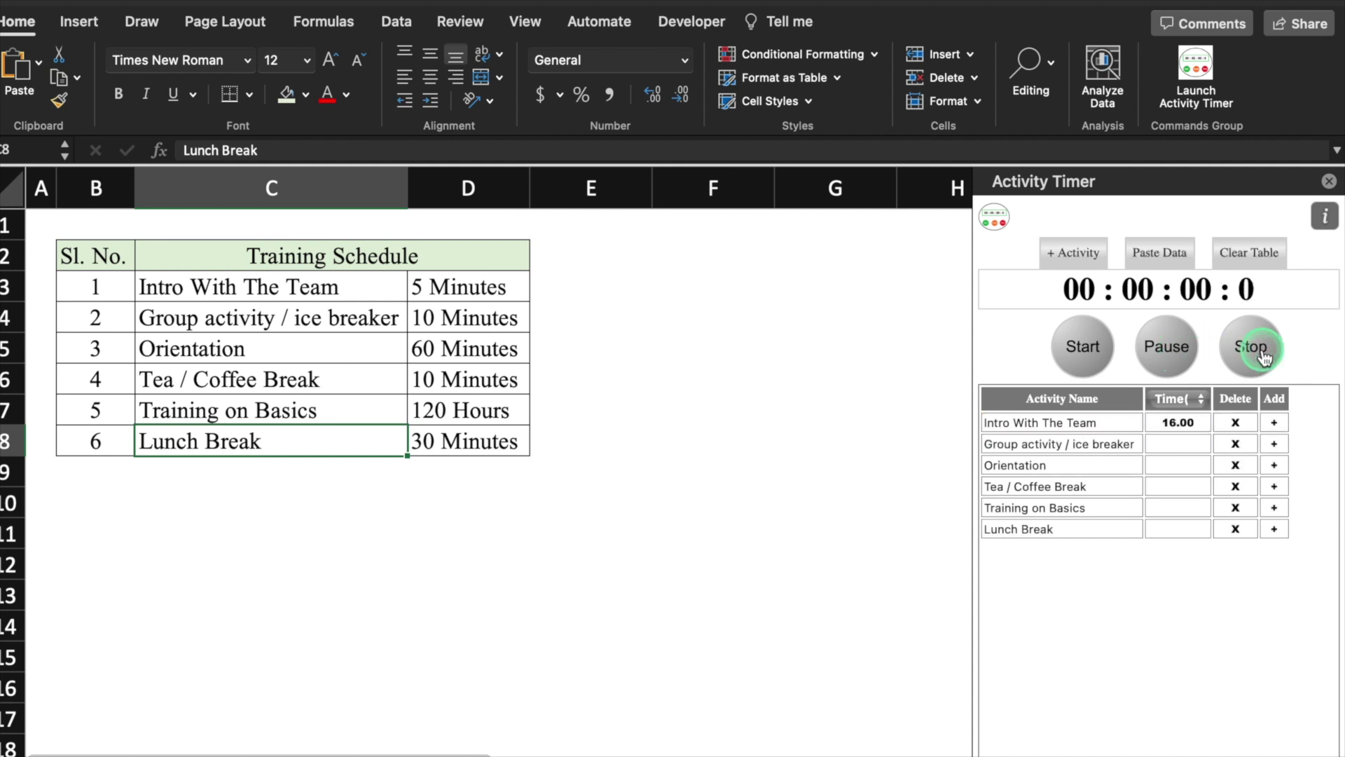
{"action": "left_click", "coordinate": [1201, 400]}
{"action": "left_click", "coordinate": [1185, 653]}
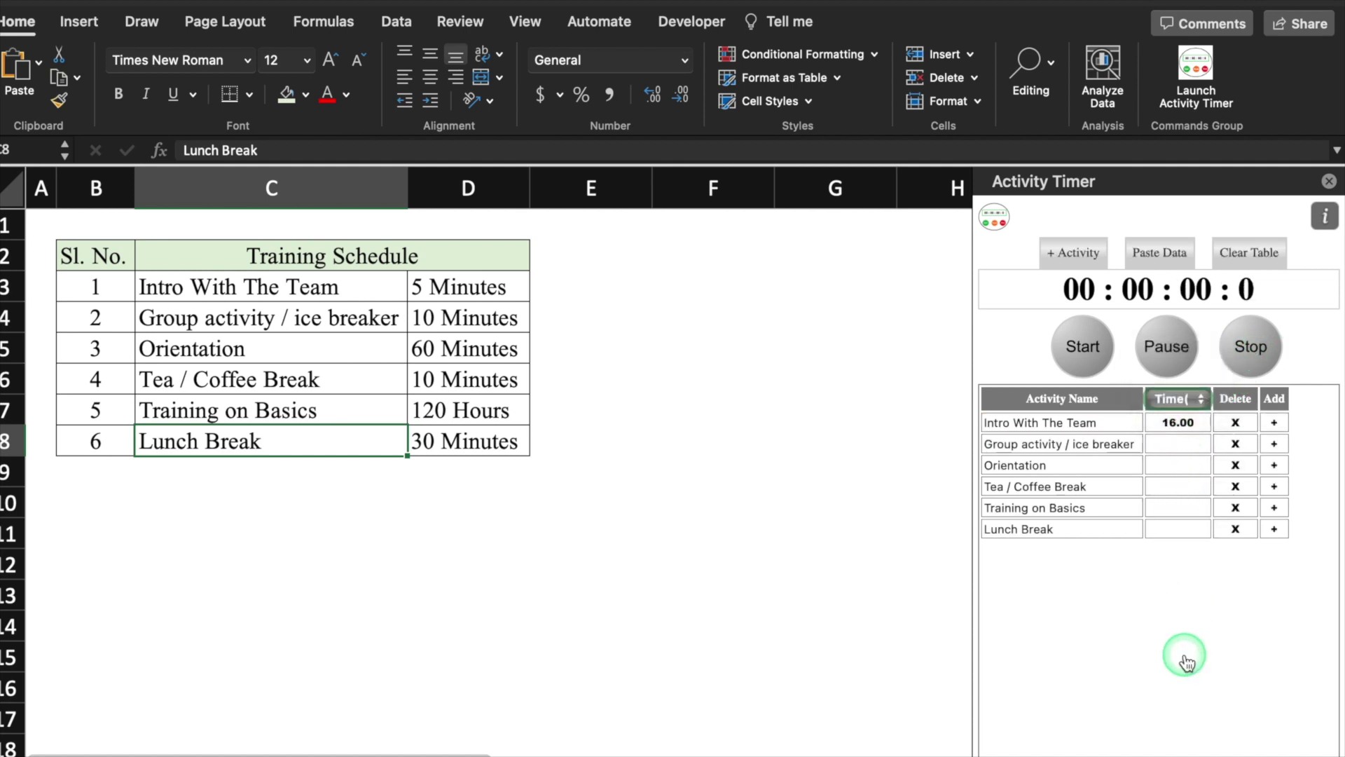
{"action": "left_click", "coordinate": [1196, 405]}
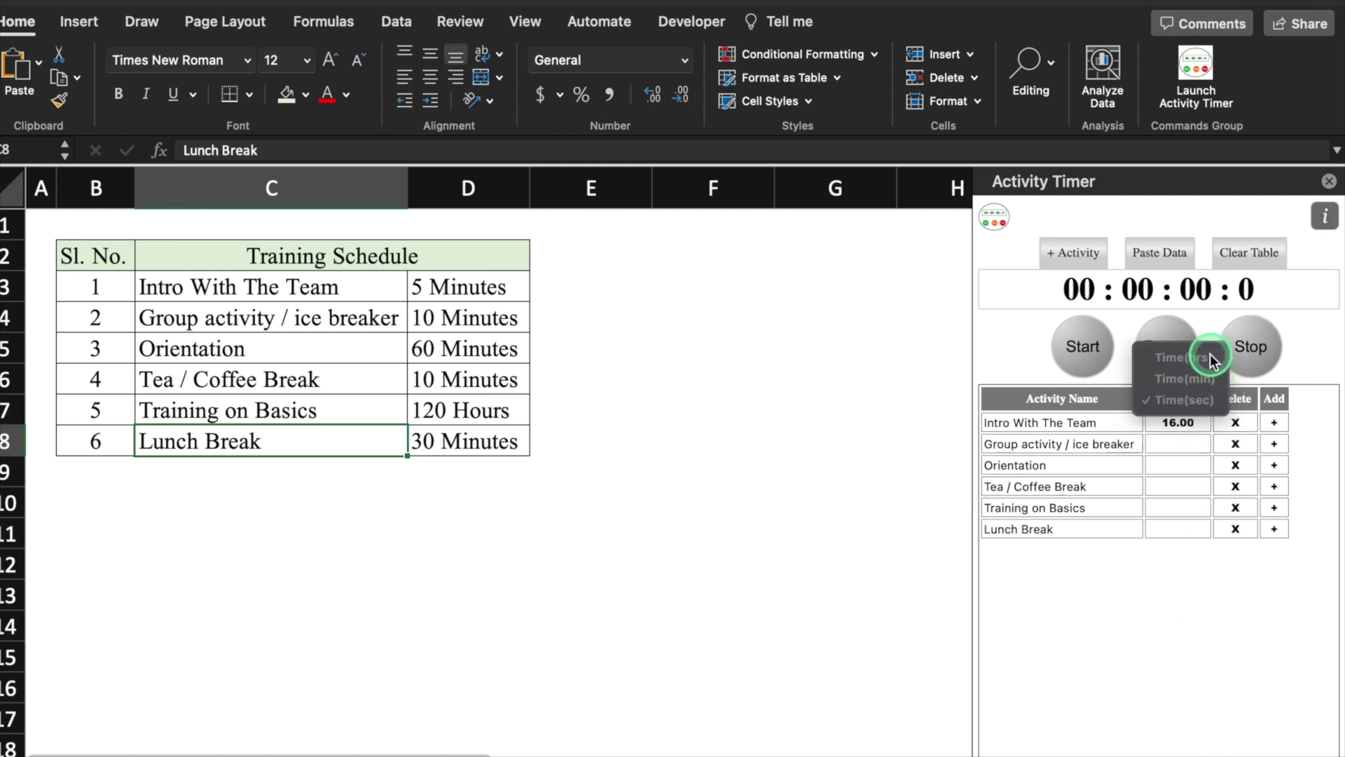
{"action": "left_click", "coordinate": [1200, 378]}
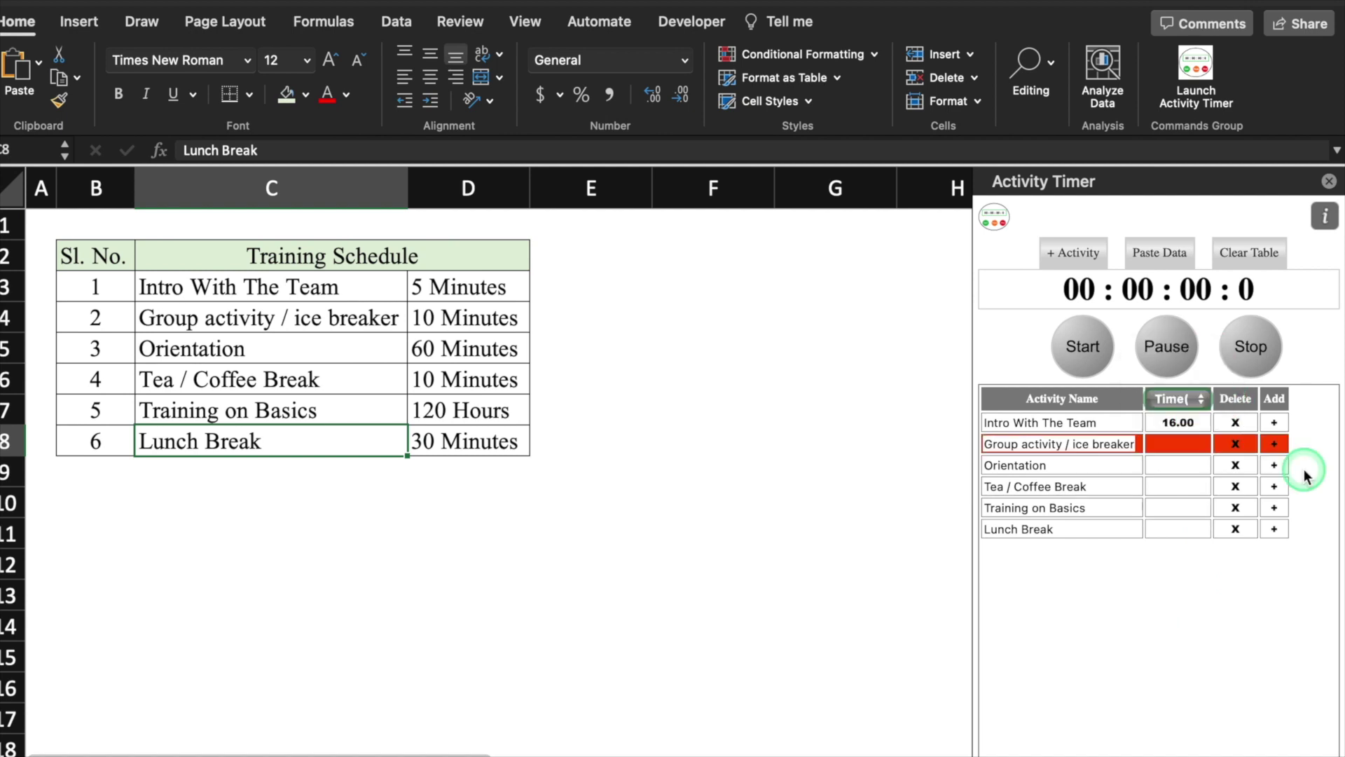
Time the other five activities at 5.01, 3.00, 2.00, 2.00 and 4.01 seconds, then select C10
{"action": "left_click", "coordinate": [1276, 446]}
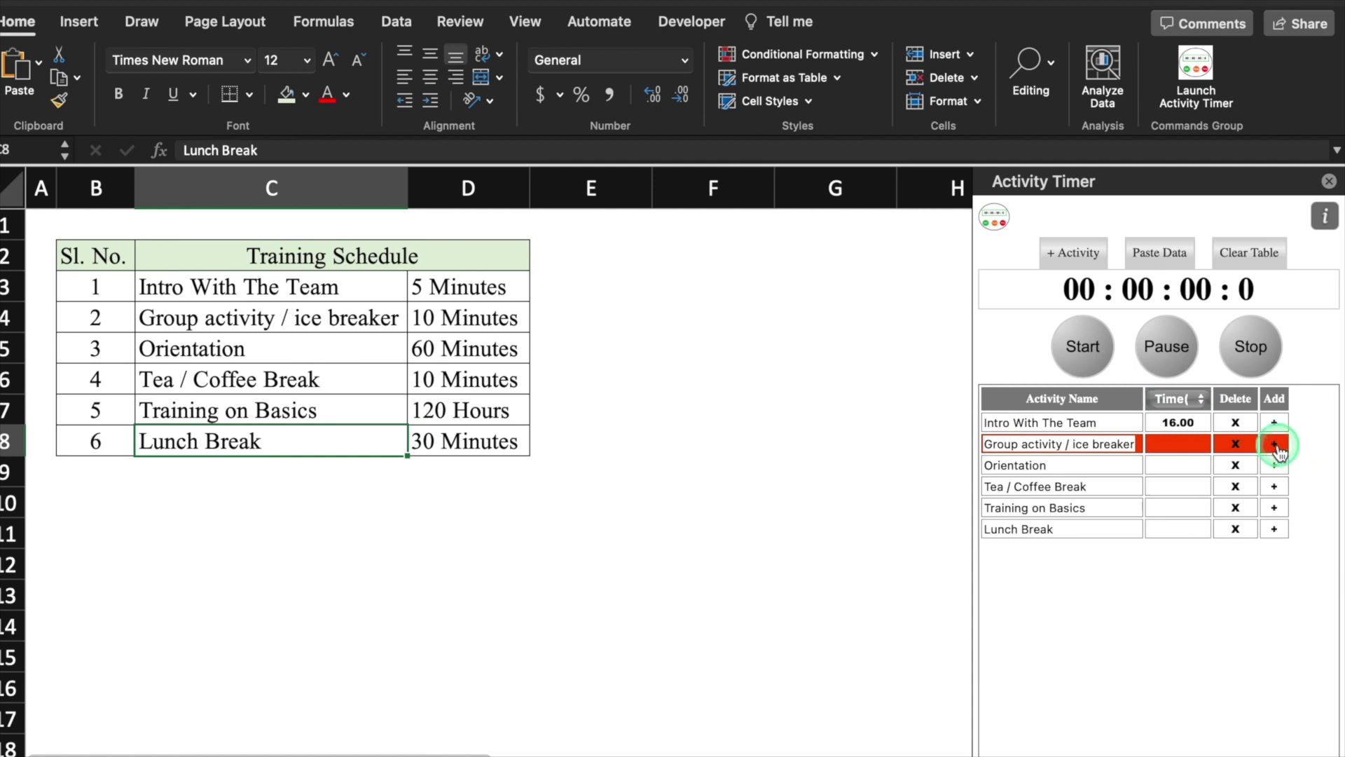
{"action": "left_click", "coordinate": [1091, 354]}
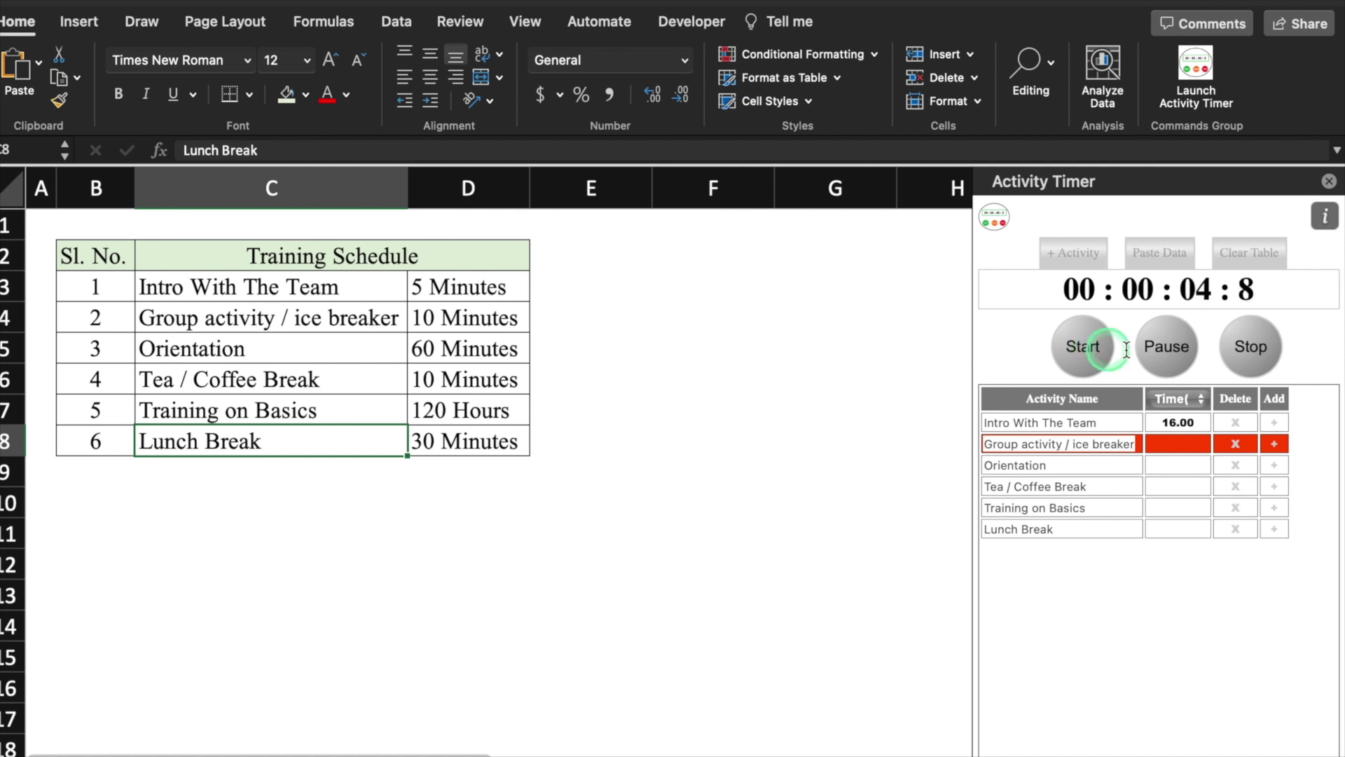
{"action": "left_click", "coordinate": [1263, 357]}
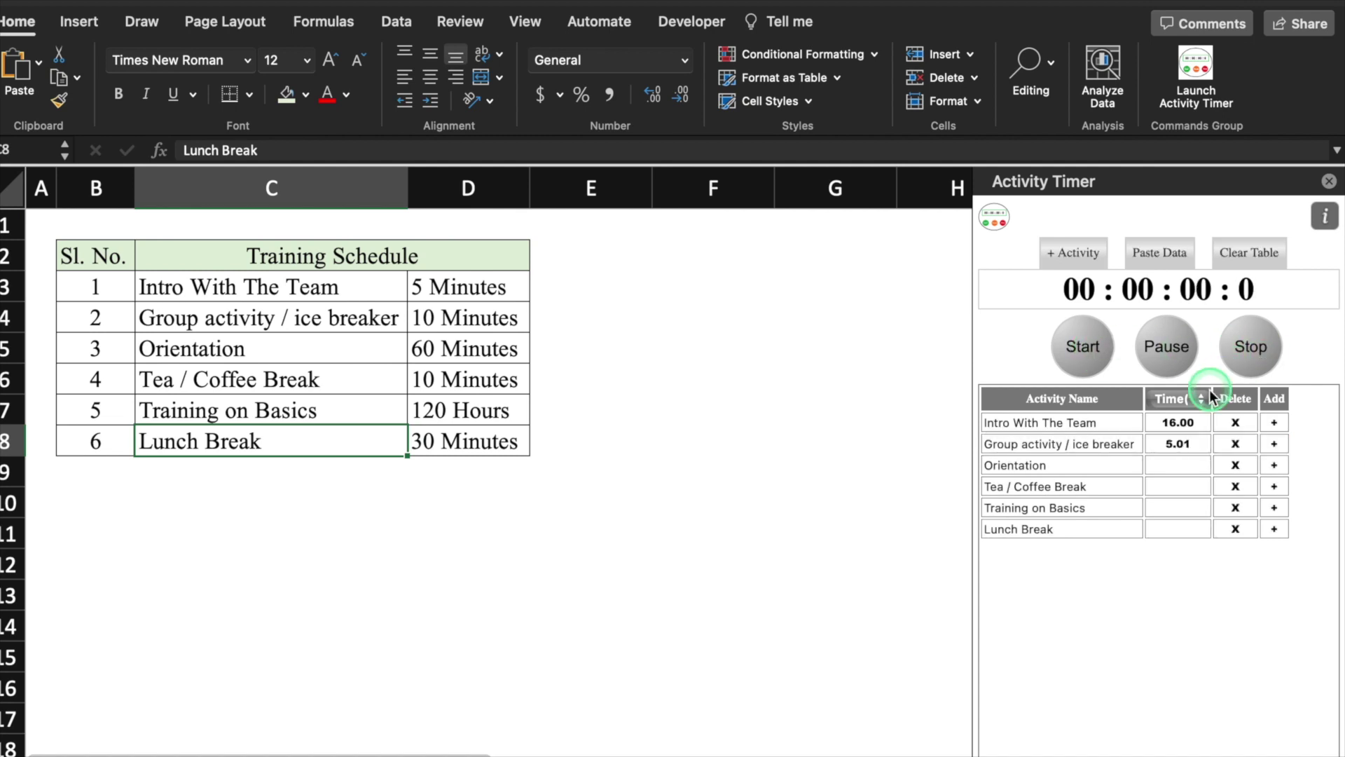
{"action": "left_click", "coordinate": [1083, 346]}
{"action": "left_click", "coordinate": [1083, 347]}
{"action": "left_click", "coordinate": [1083, 346]}
{"action": "left_click", "coordinate": [1082, 346]}
{"action": "left_click", "coordinate": [1251, 346]}
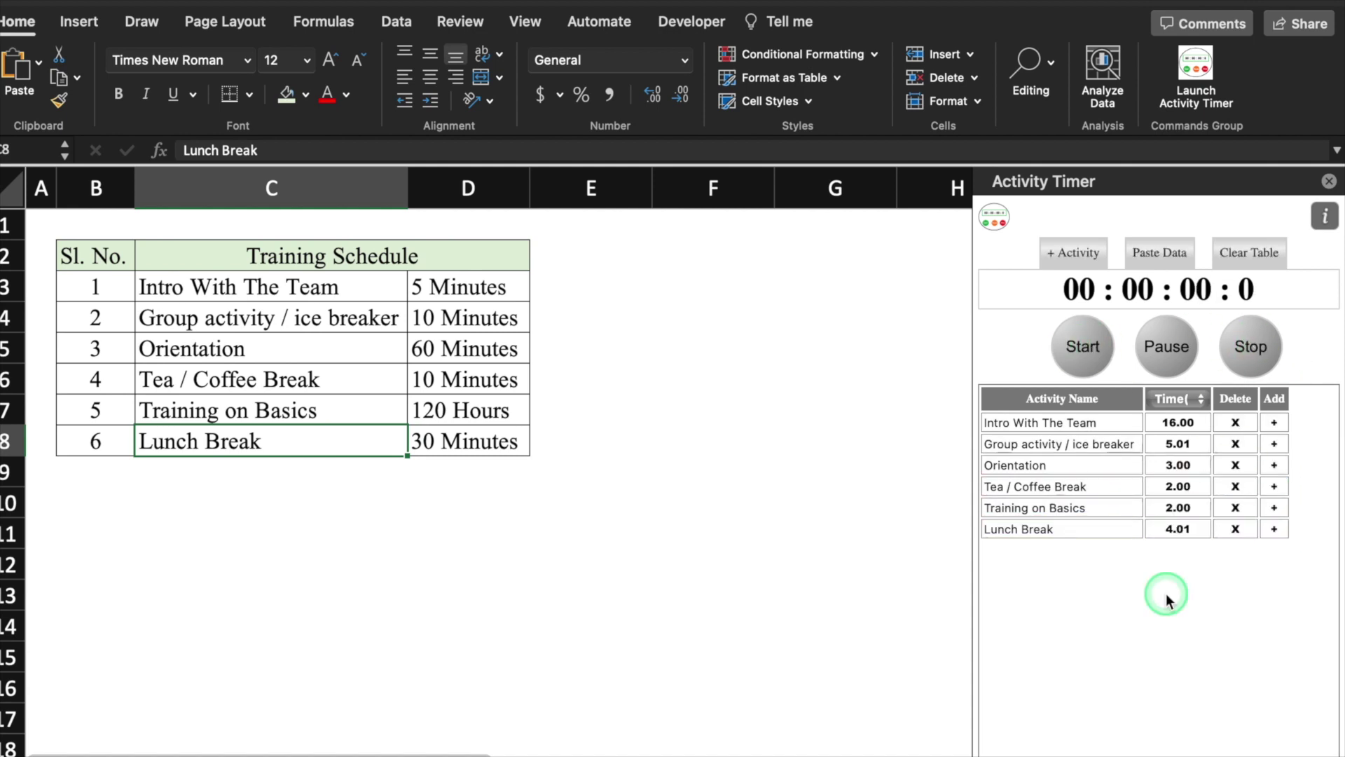
{"action": "left_click", "coordinate": [158, 506]}
Paste the timed activities into C10:D16 with All Borders, then clear the timer's activity list
{"action": "left_click", "coordinate": [1178, 258]}
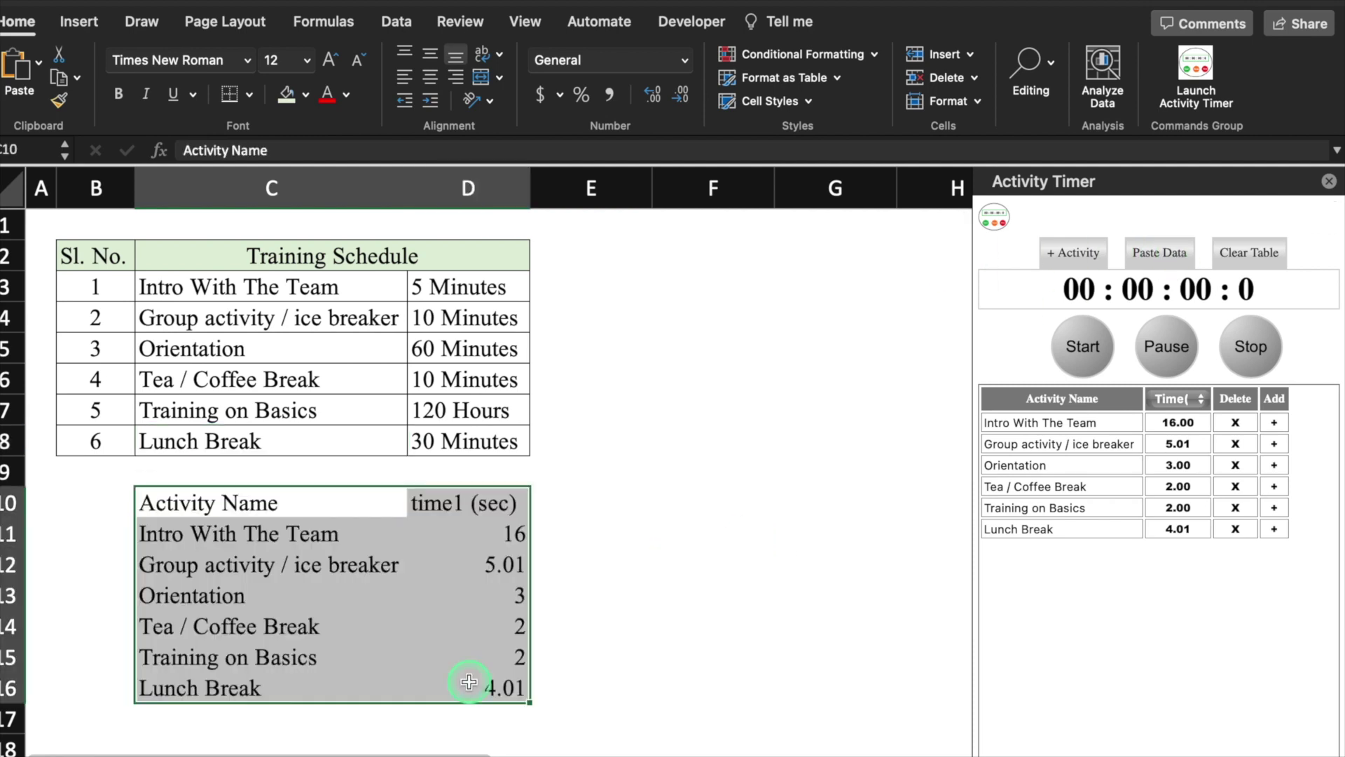
{"action": "left_click", "coordinate": [250, 94]}
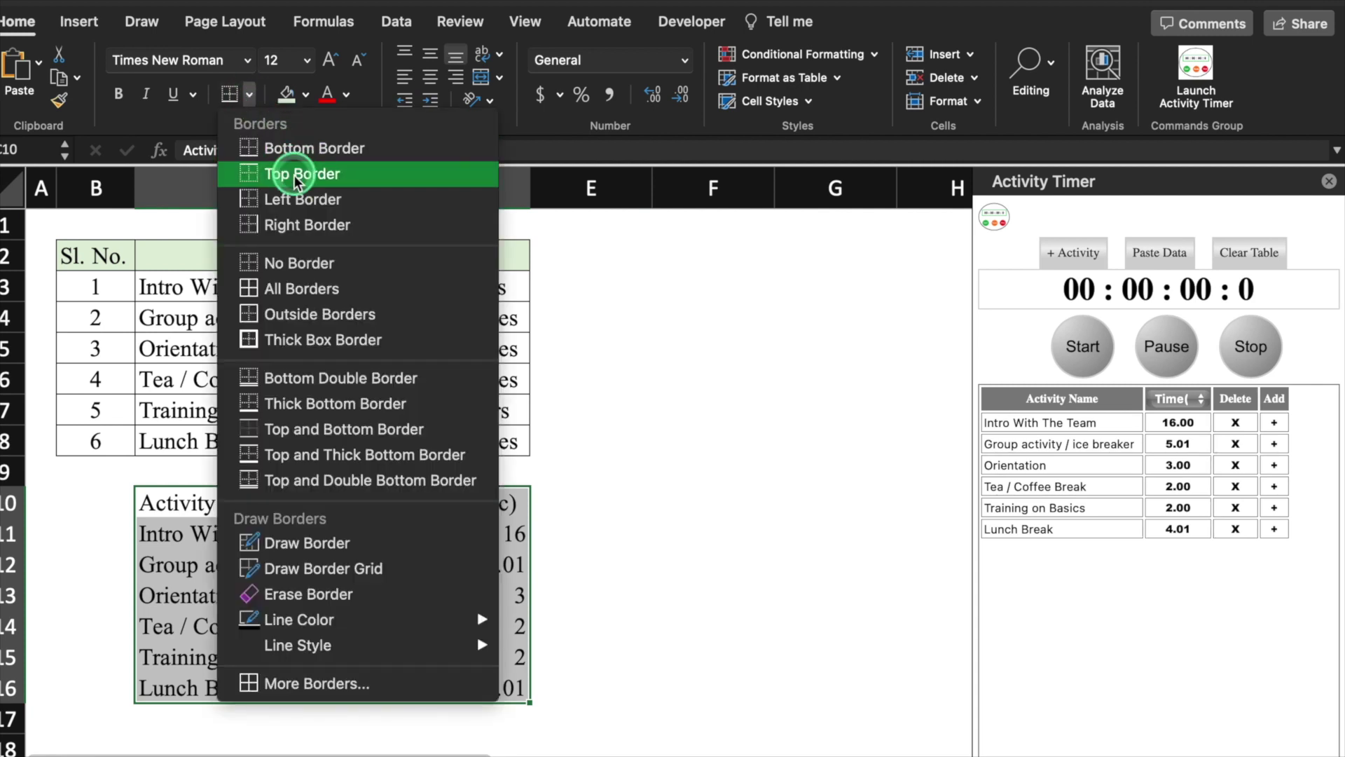
{"action": "left_click", "coordinate": [271, 288]}
{"action": "left_click", "coordinate": [835, 378]}
{"action": "left_click", "coordinate": [1317, 452]}
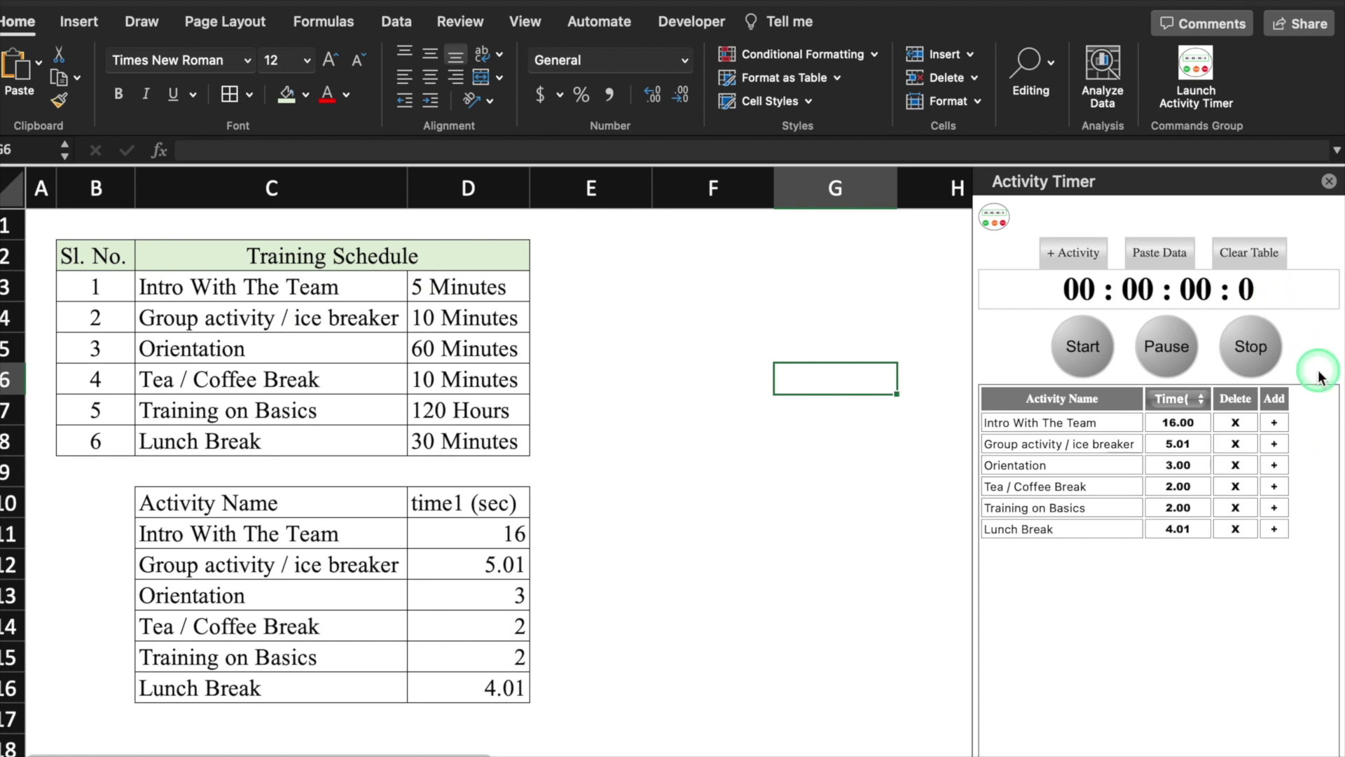
{"action": "left_click", "coordinate": [1245, 252]}
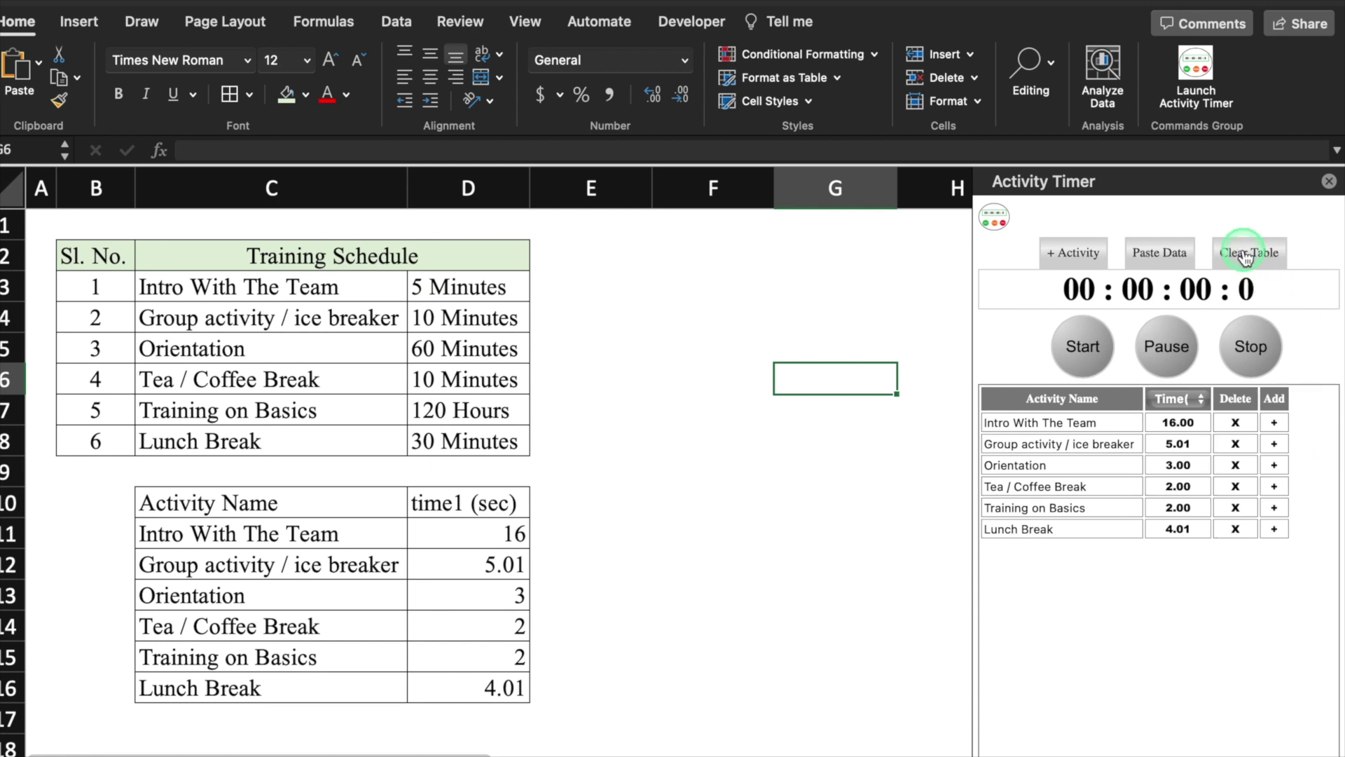